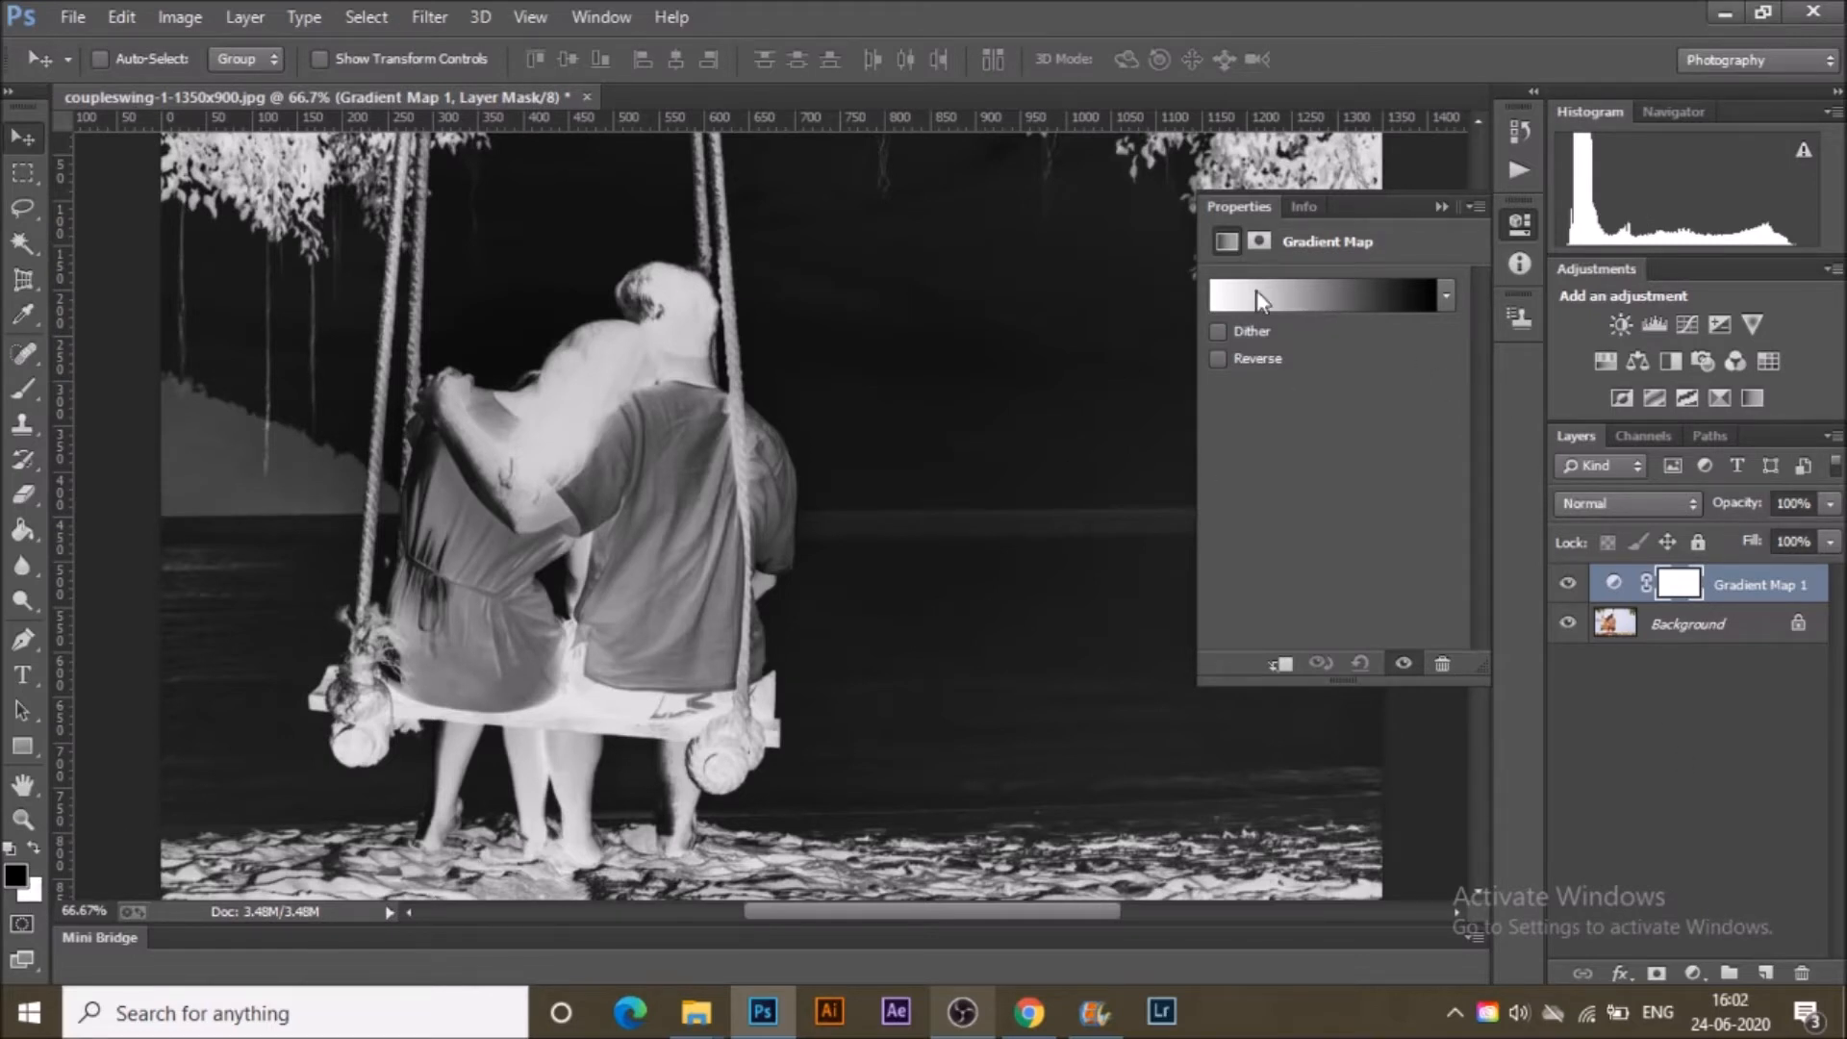
Try out several gradient presets on the gradient map, including red-green, violet-orange, blue-yellow, copper, chrome and spectrum.
left_click(1446, 297)
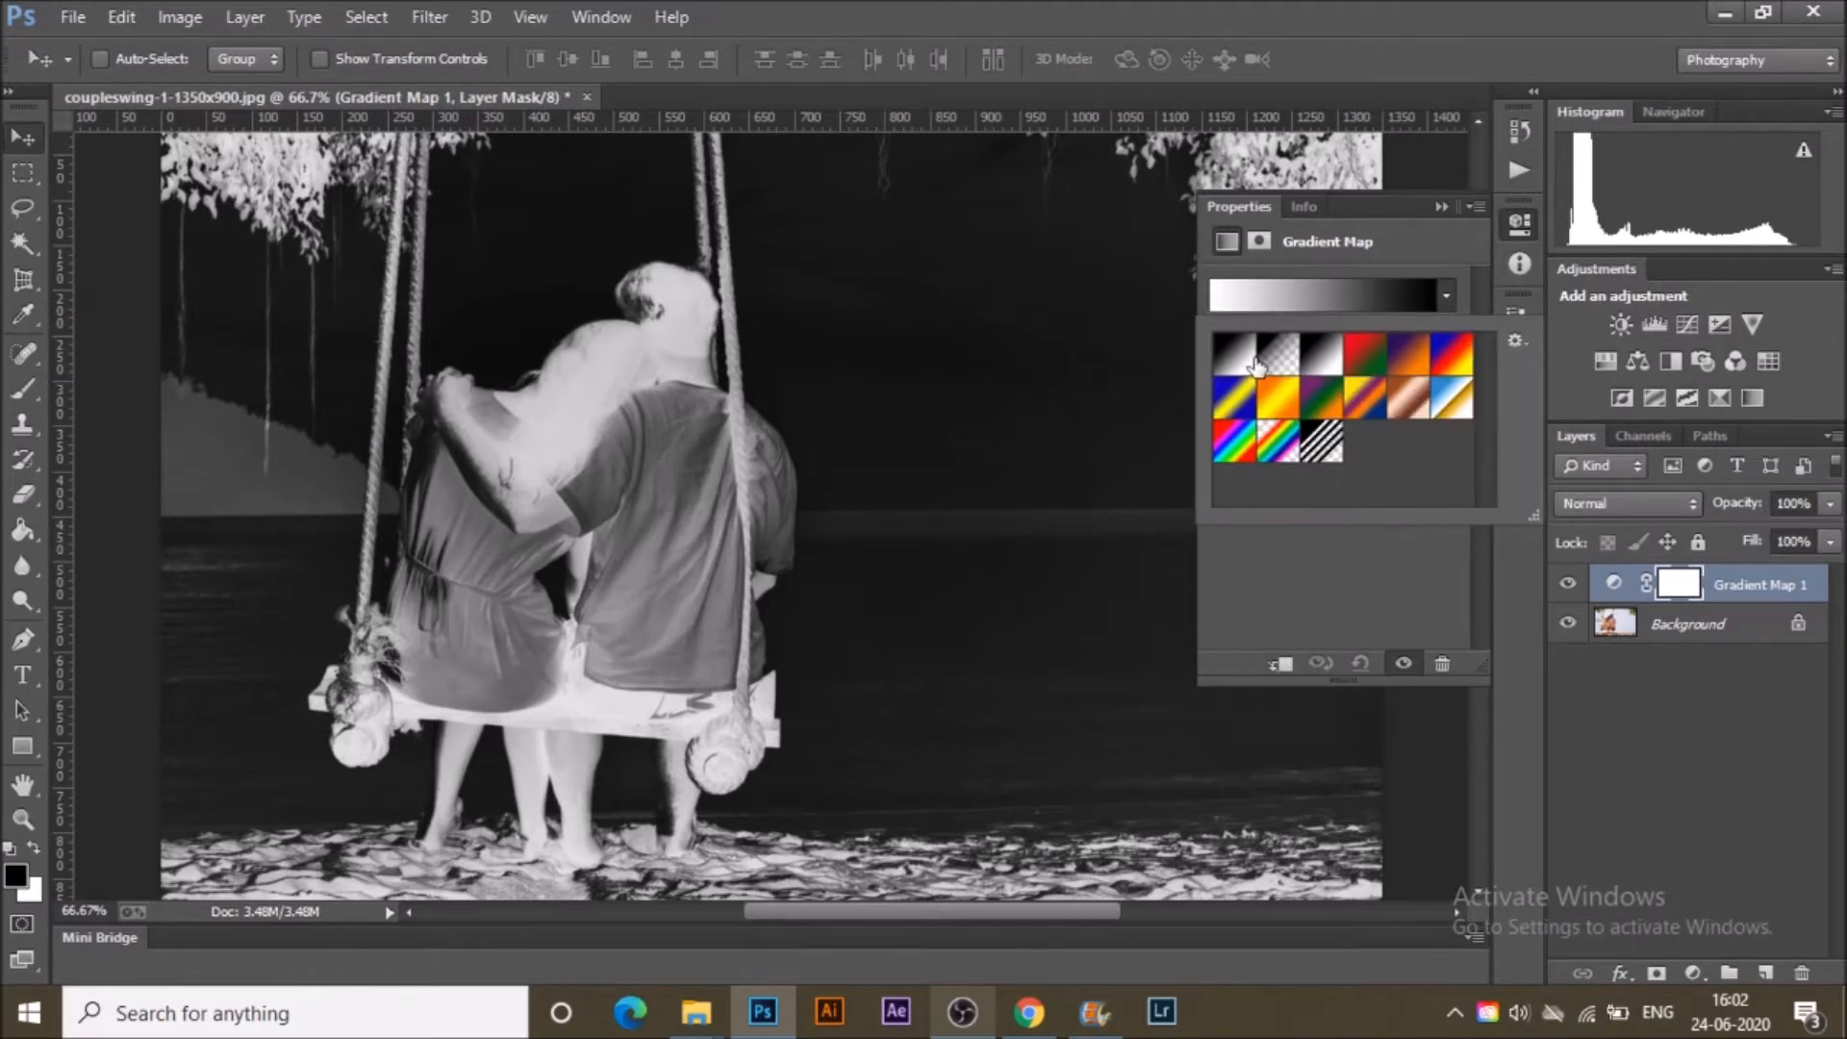
left_click(1366, 358)
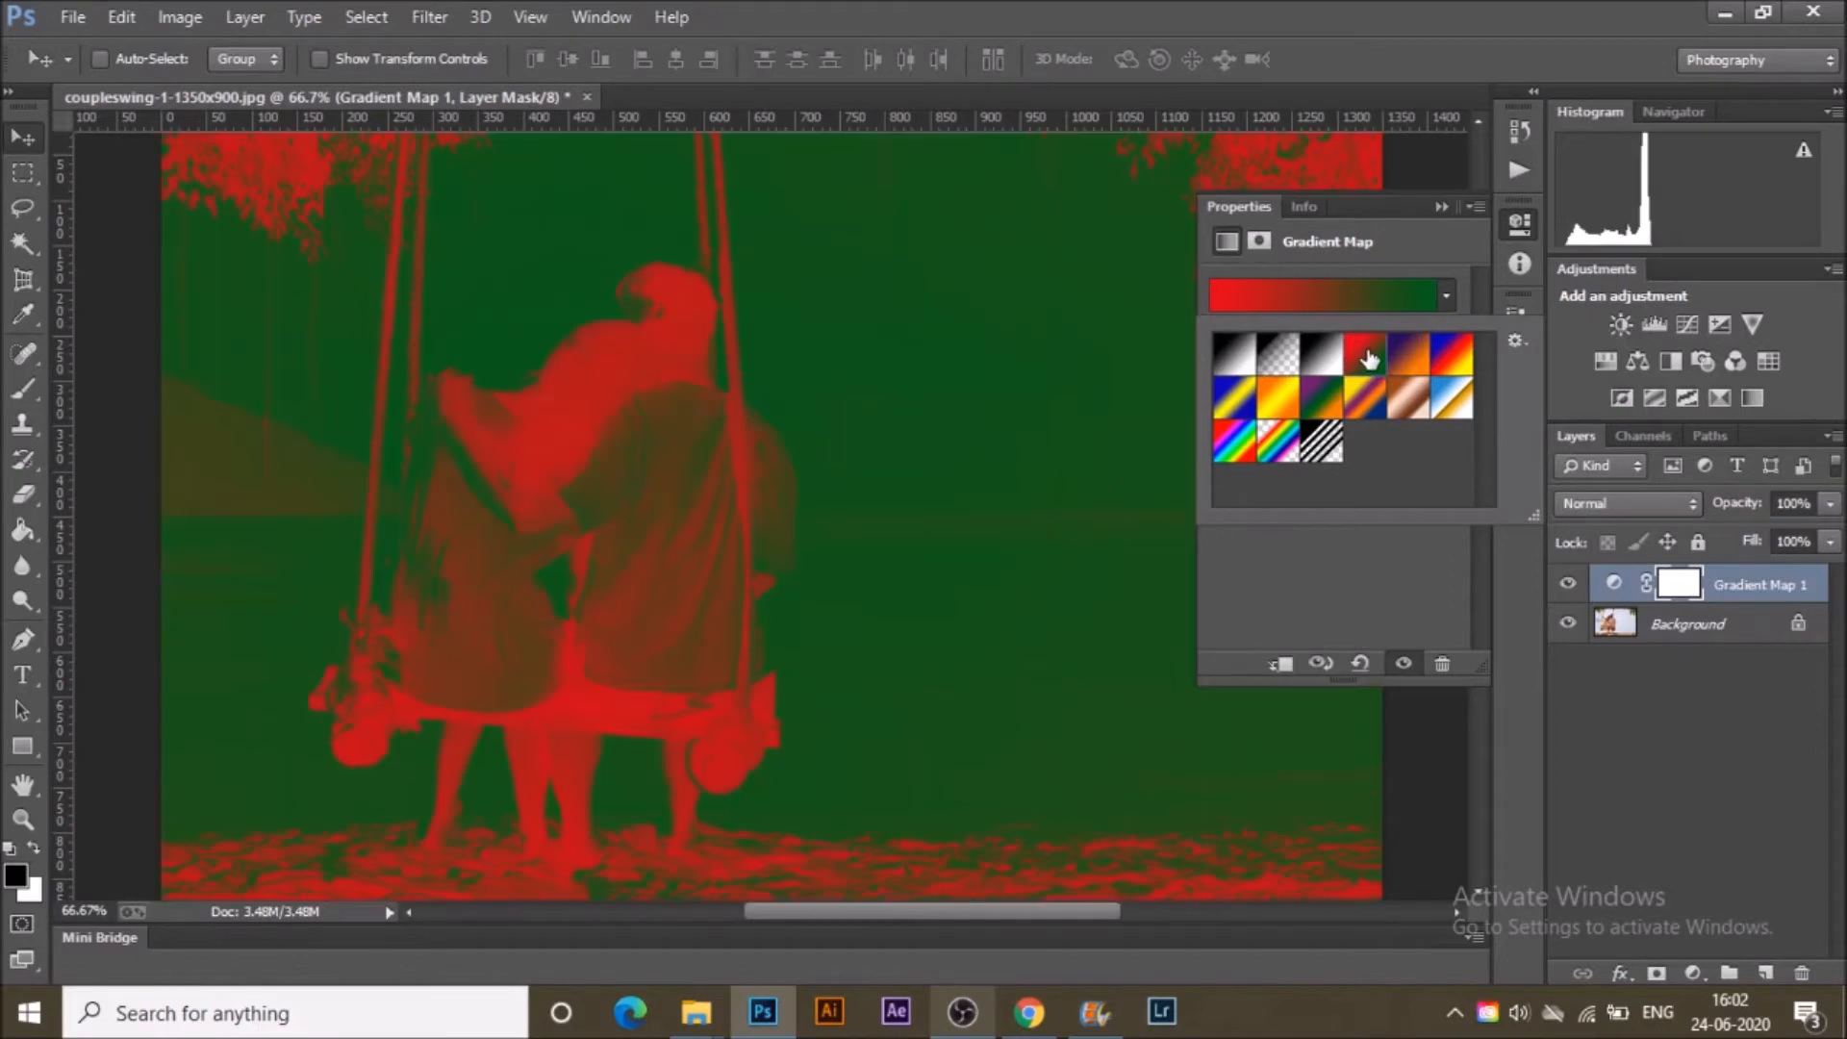
left_click(1410, 356)
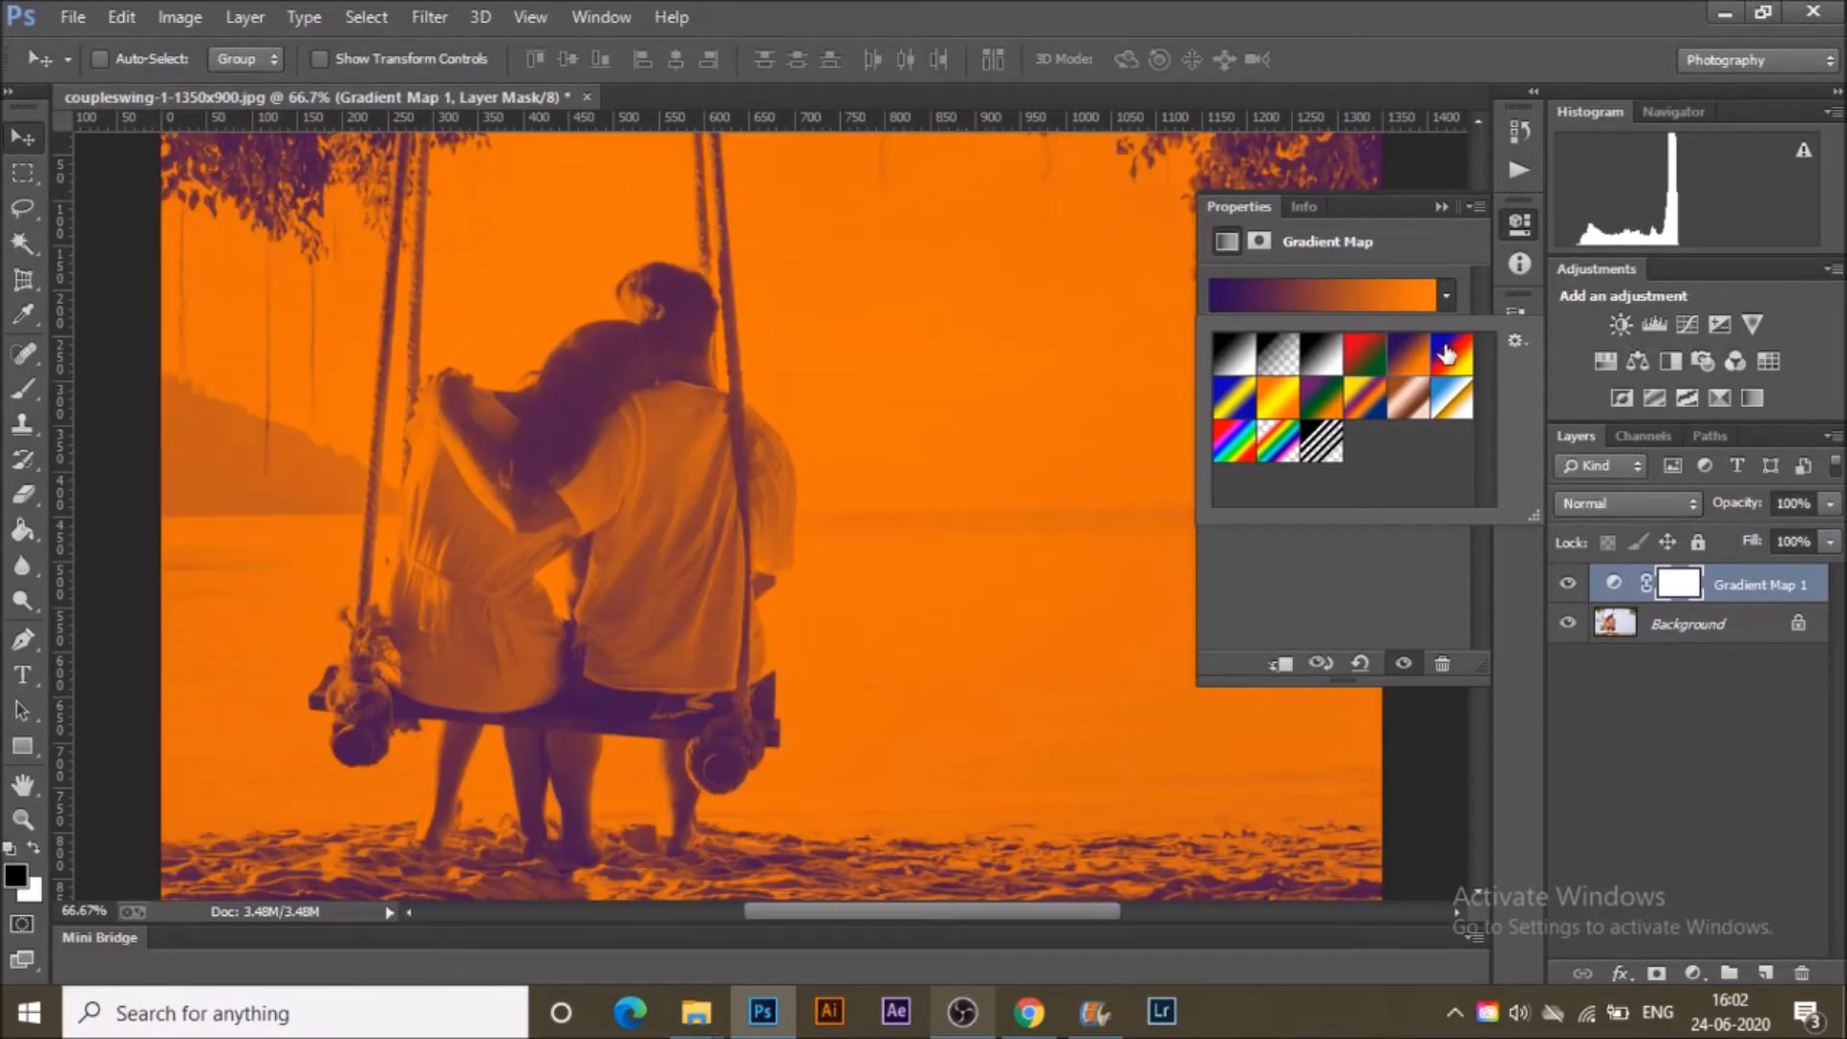
left_click(1448, 354)
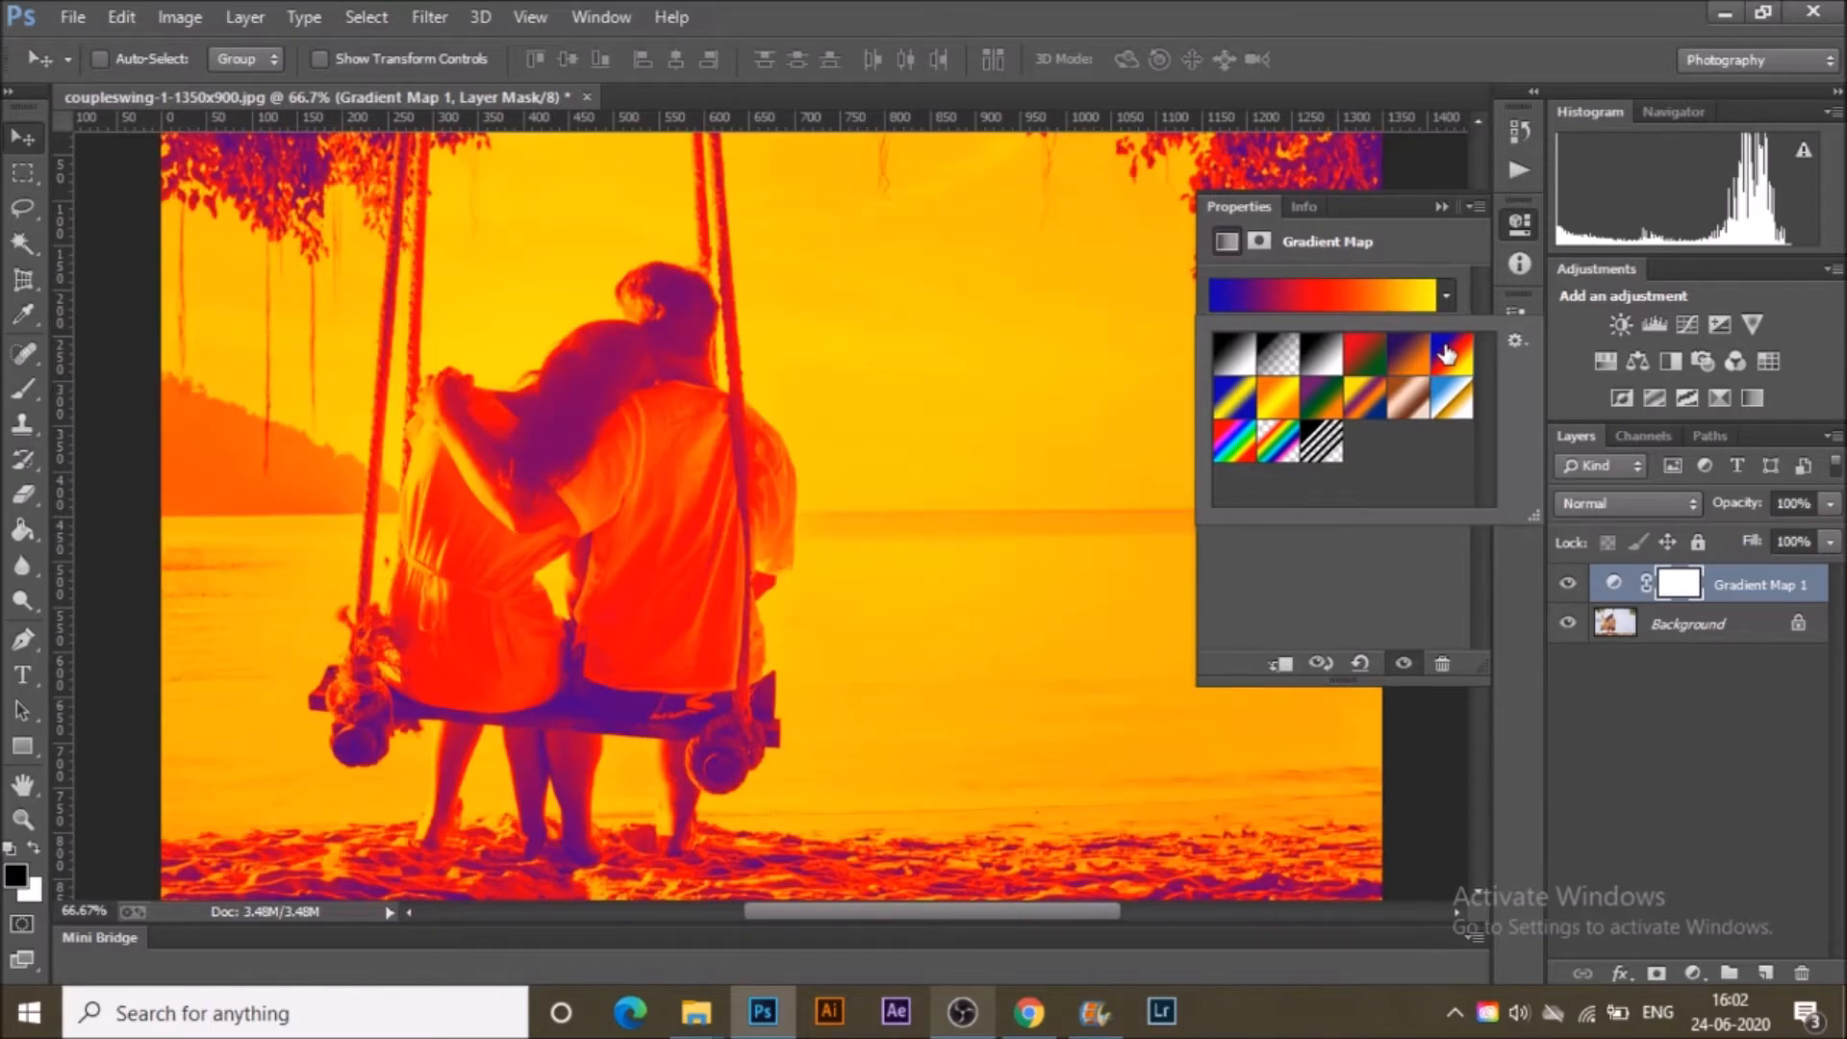
left_click(1243, 409)
left_click(1306, 411)
left_click(1366, 412)
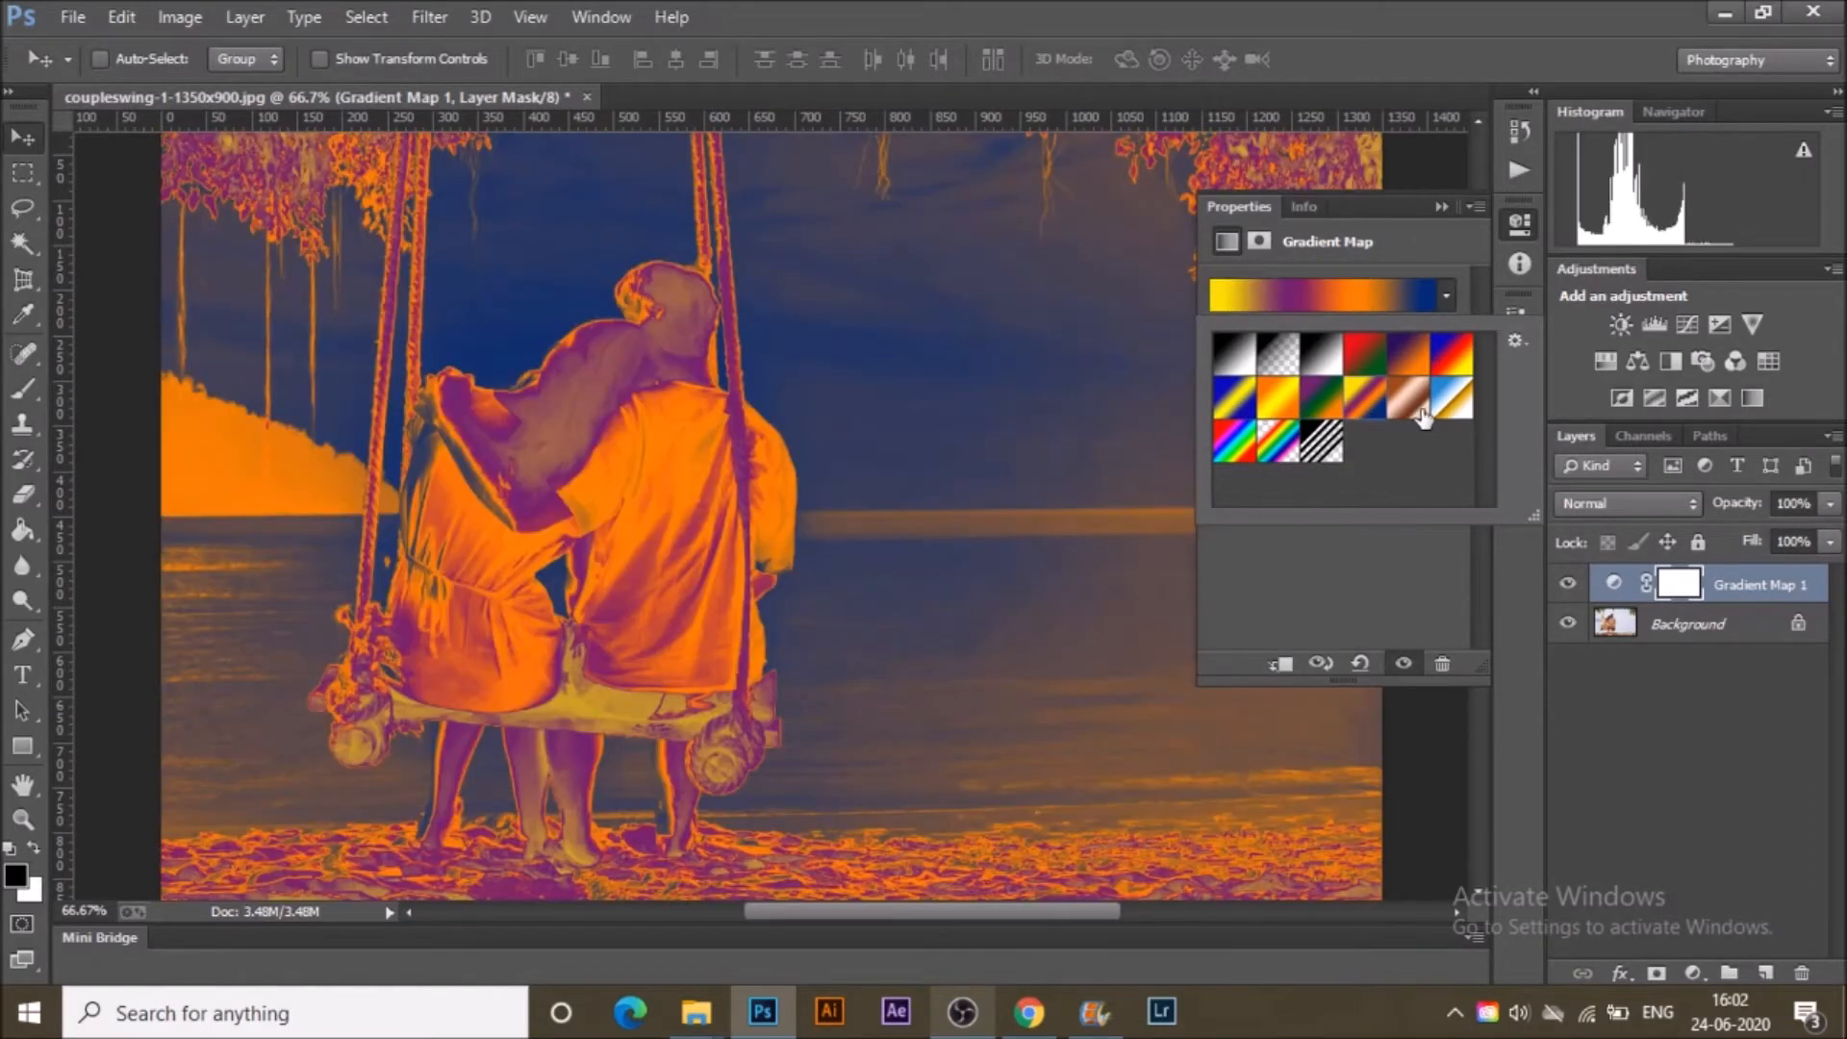
left_click(1414, 416)
left_click(1448, 415)
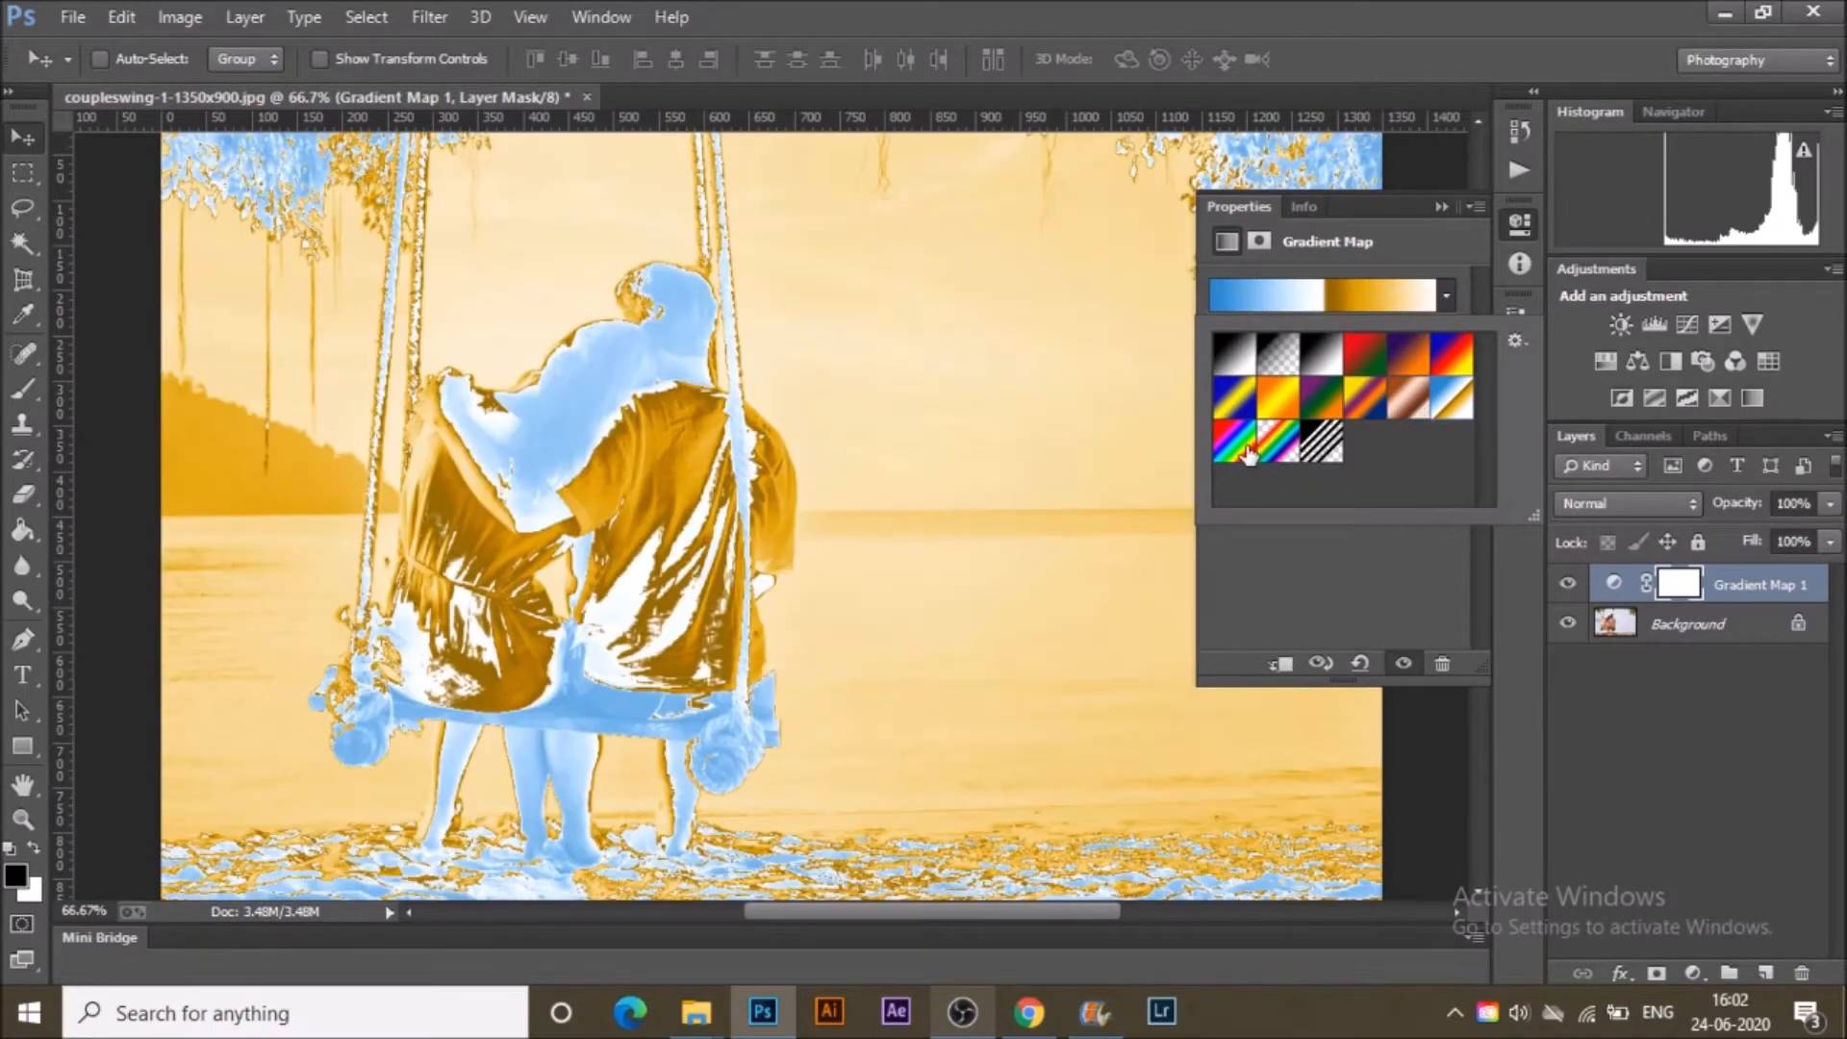
left_click(1241, 444)
left_click(1368, 417)
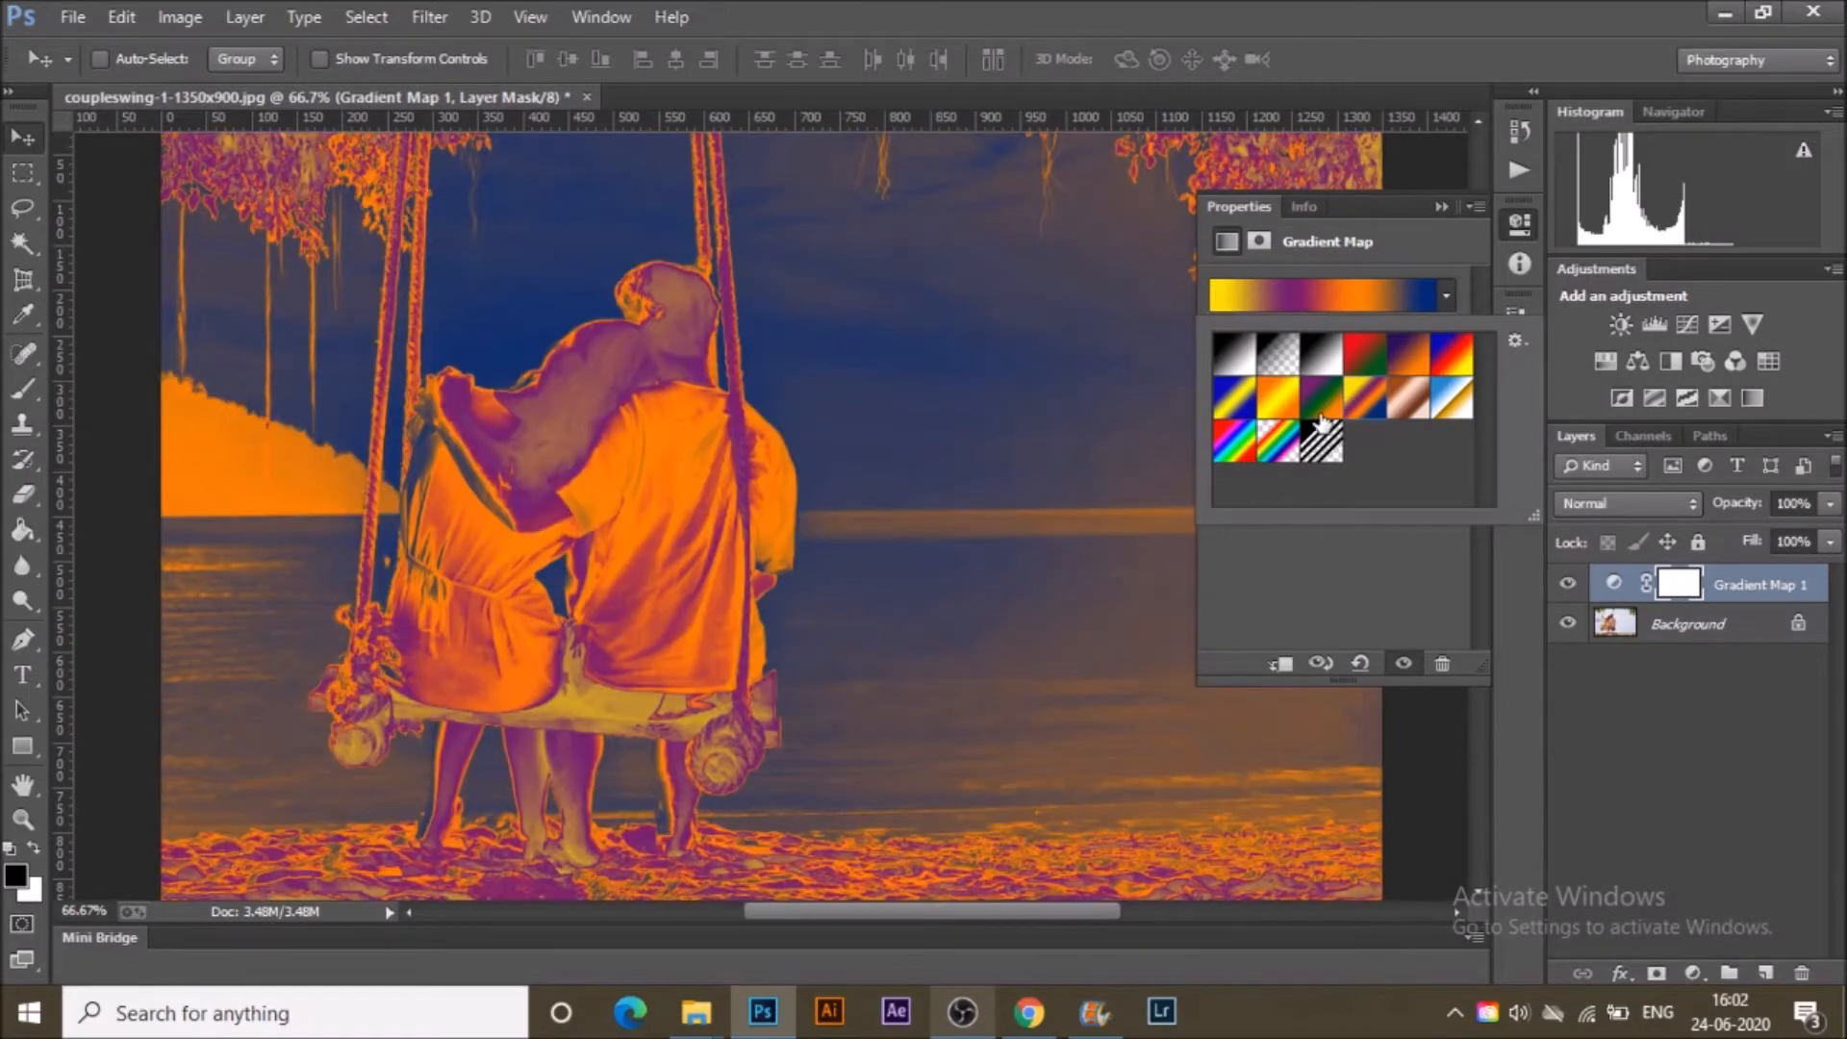
Compare the violet-orange and blue-red-yellow presets, and apply the blue-red-yellow gradient to the gradient map.
left_click(1401, 370)
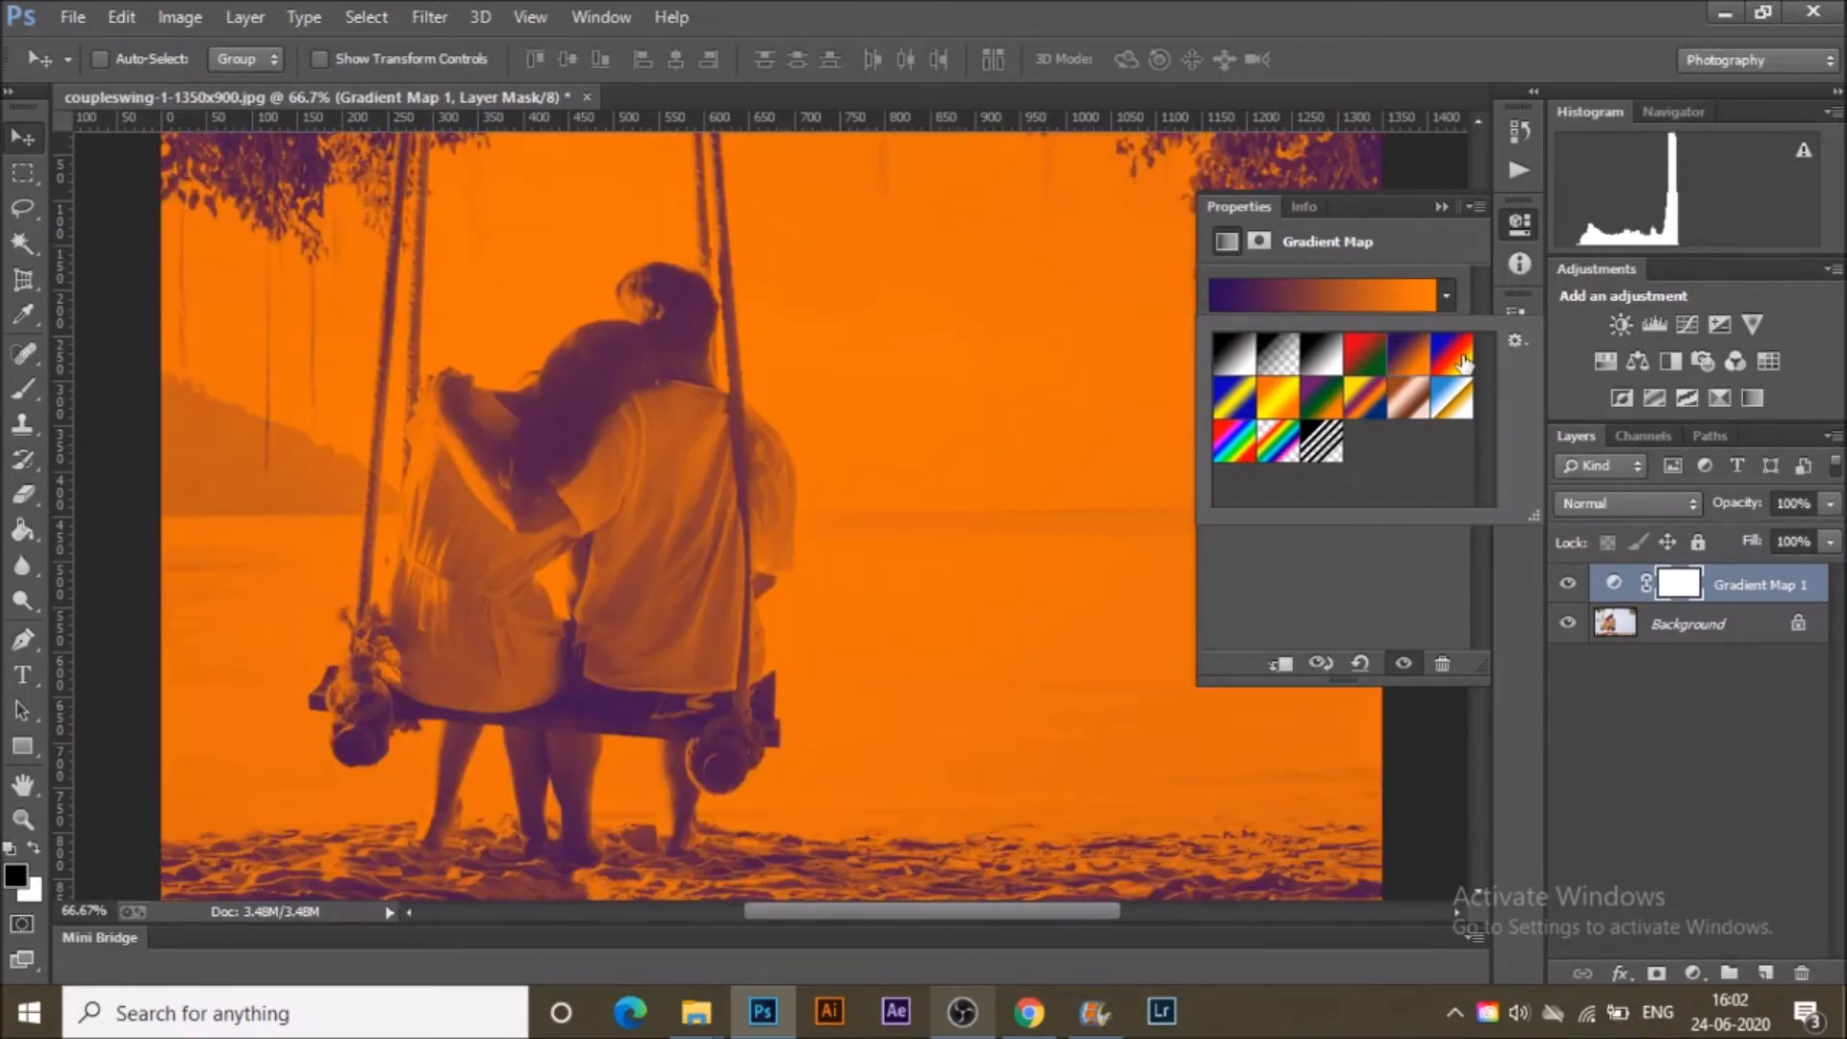
left_click(1450, 358)
left_click(1411, 370)
left_click(1448, 361)
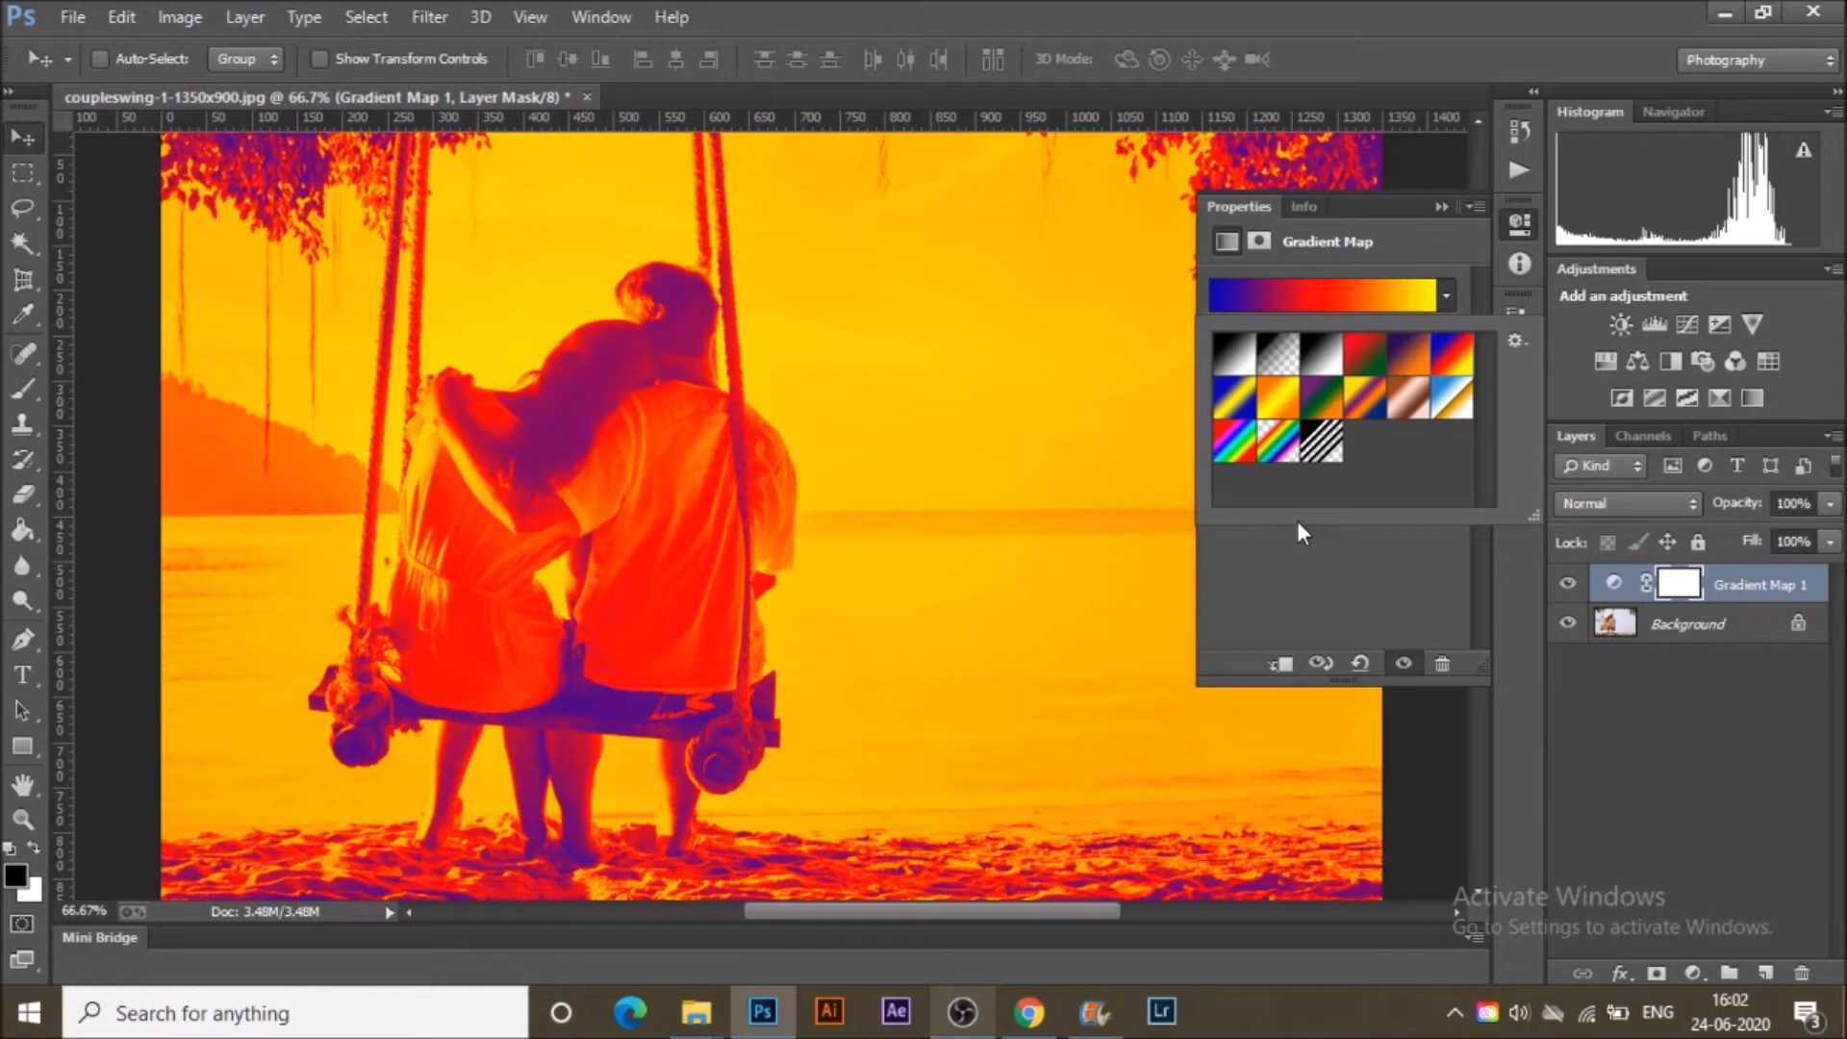
left_click(1303, 580)
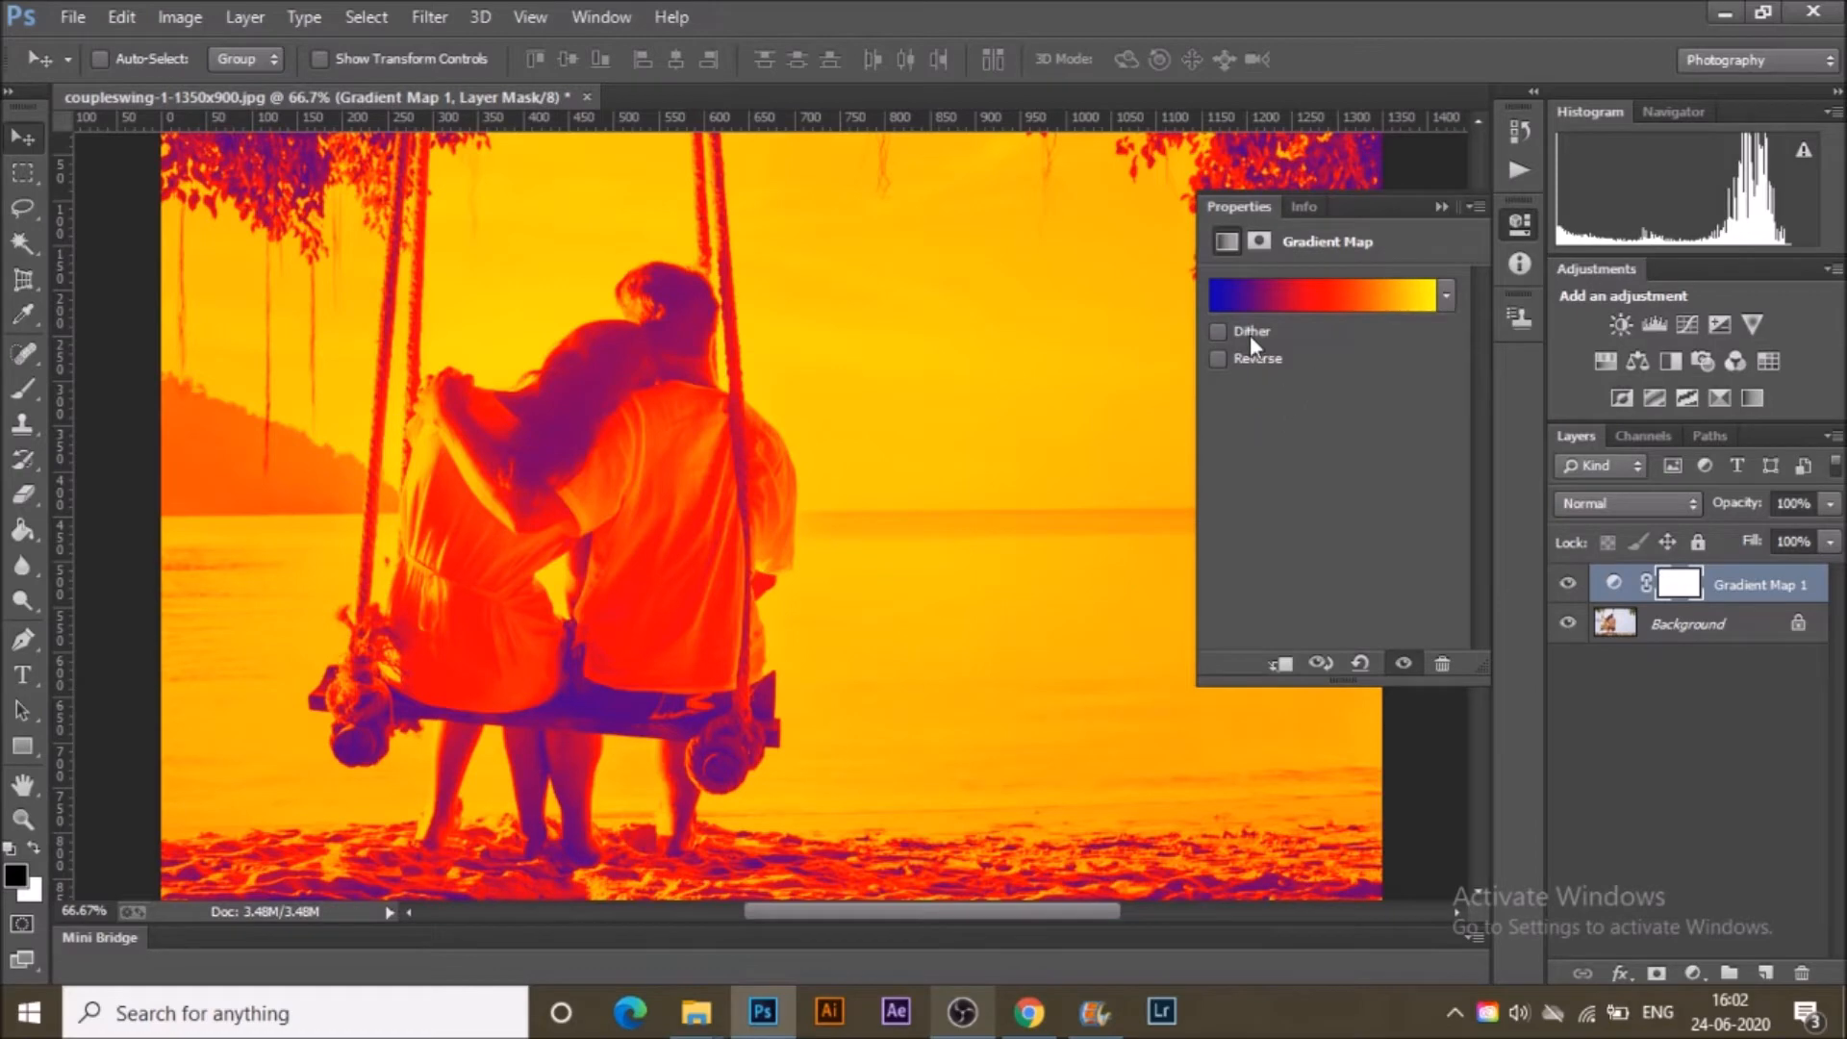
Try reversing the gradient map's colours, and restore the original direction.
left_click(1243, 366)
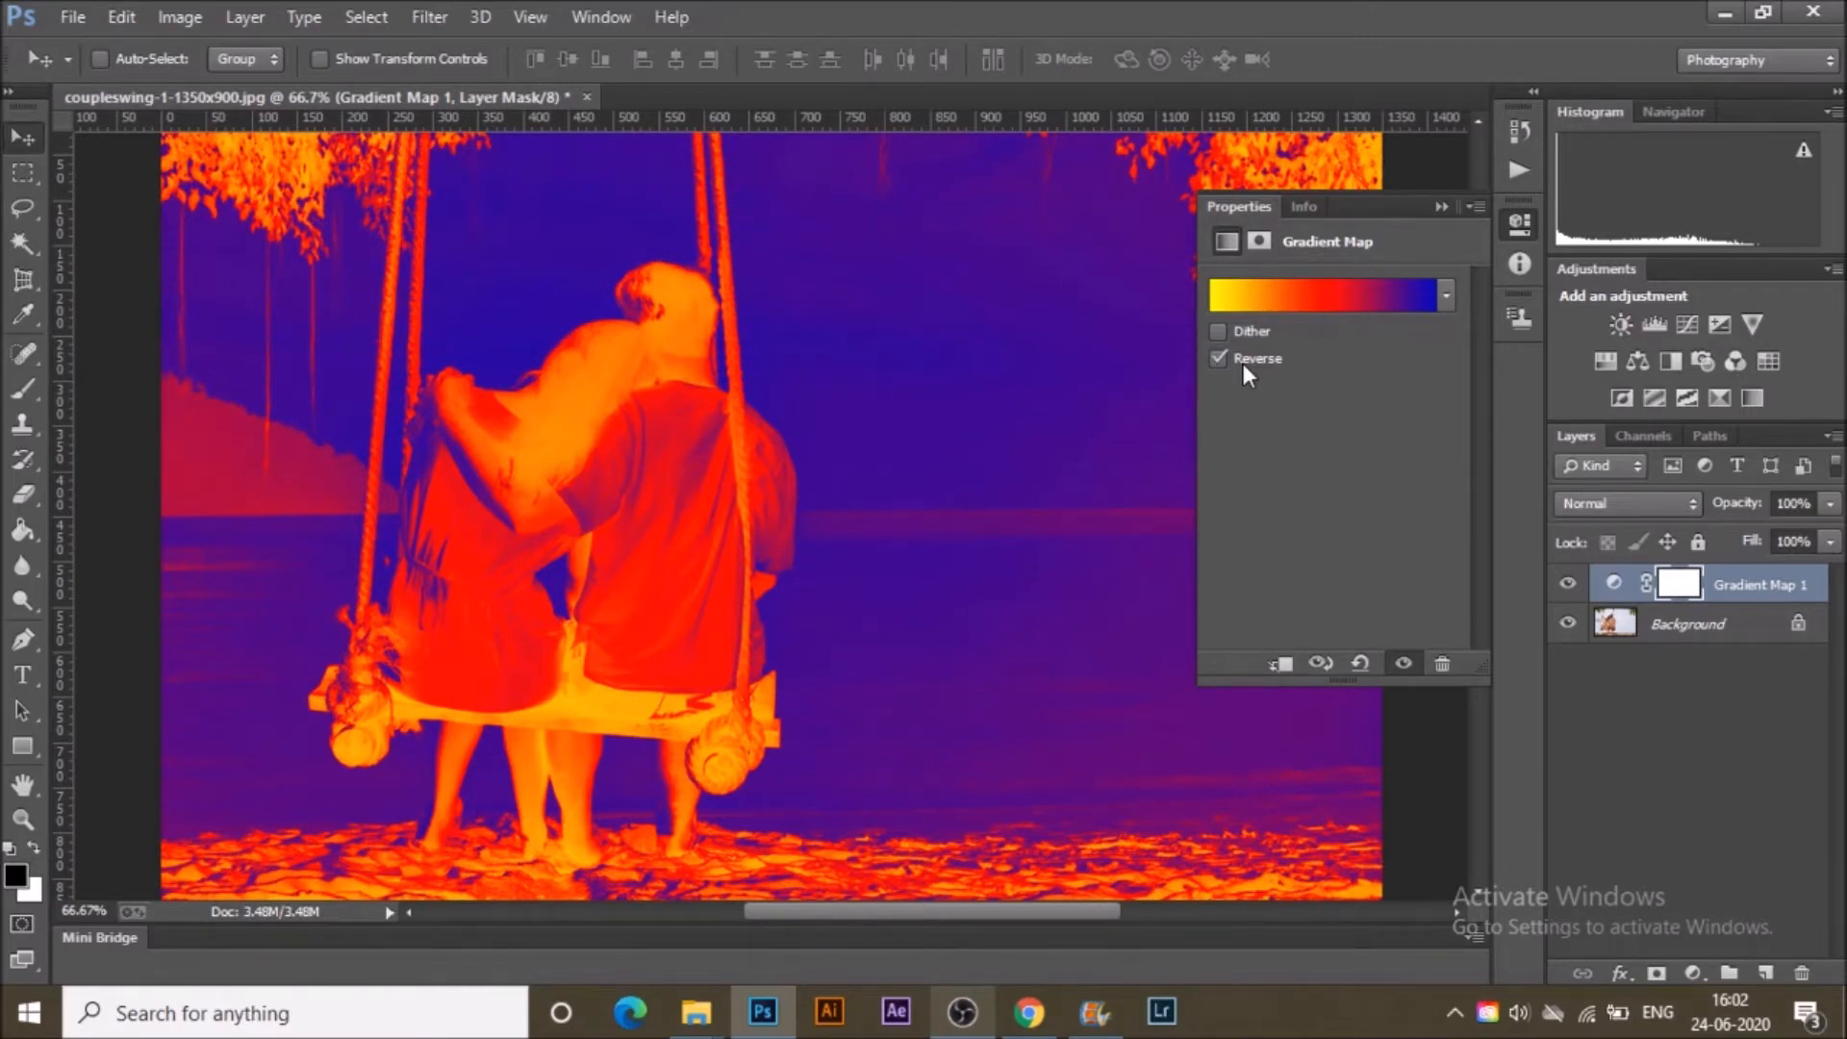
left_click(1243, 362)
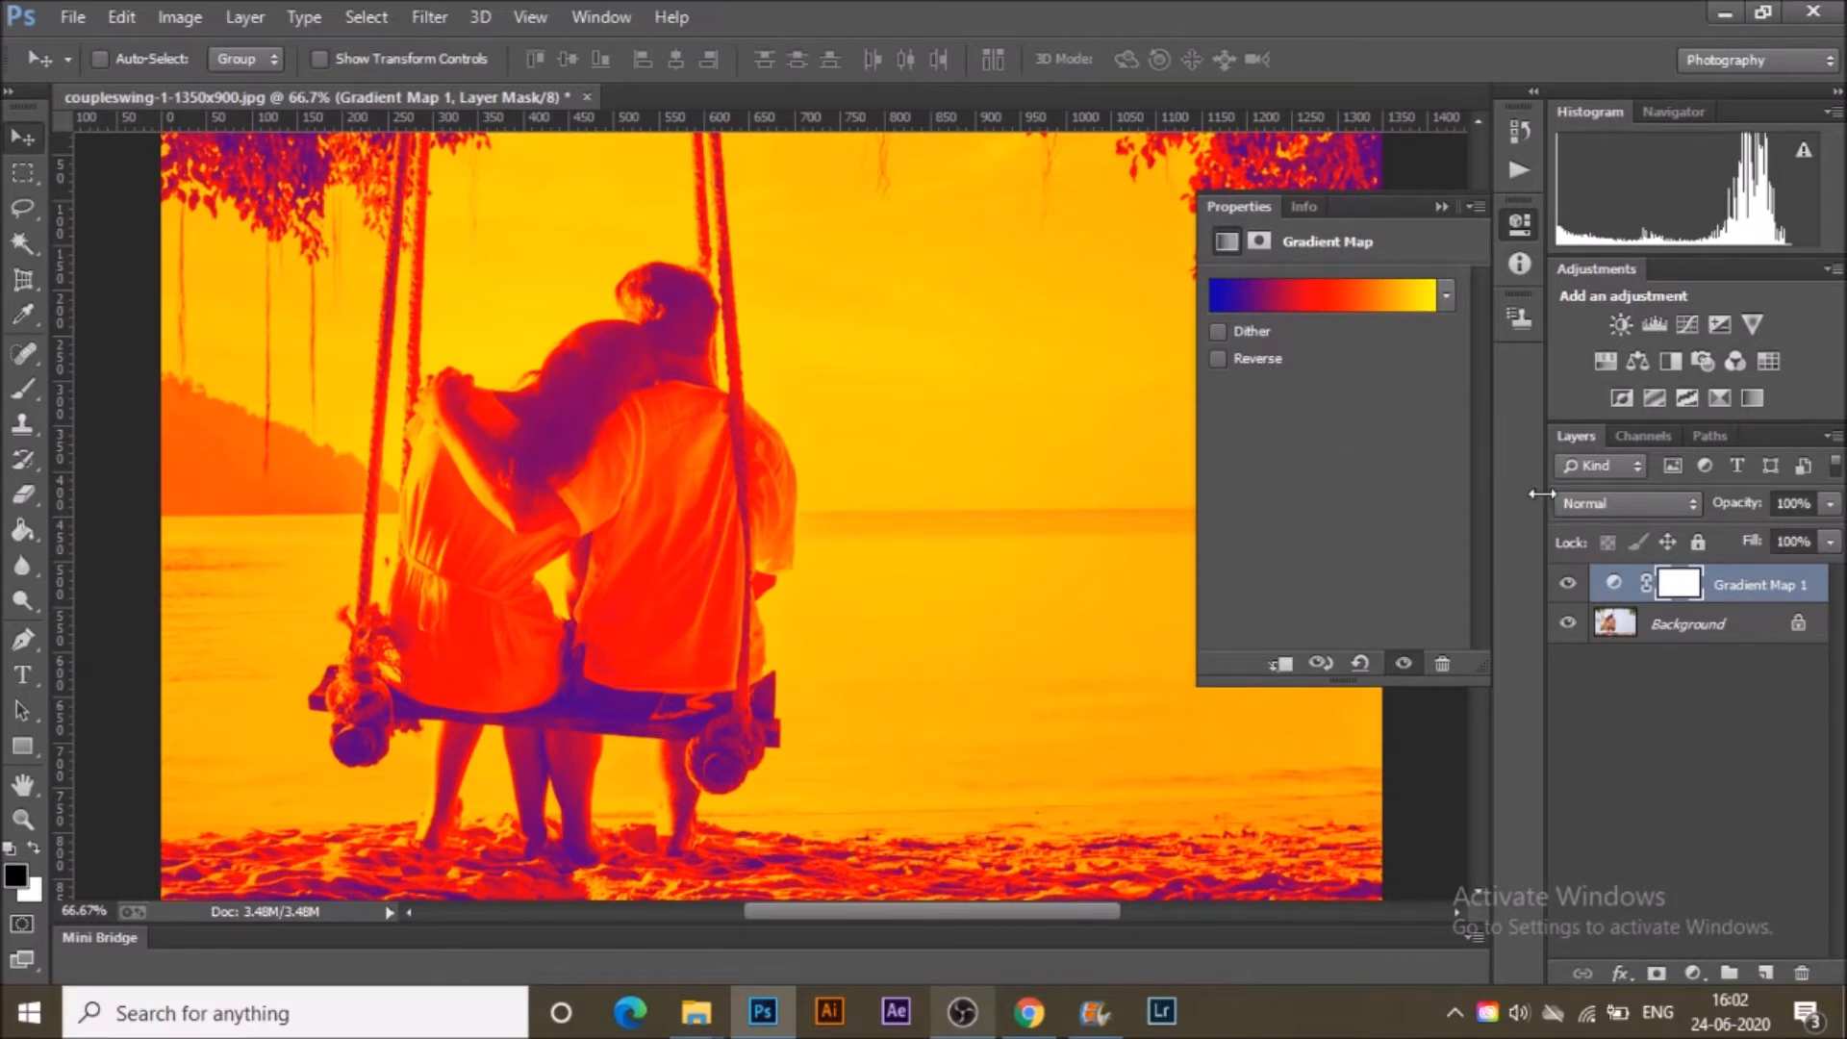
Select the Gradient Map 1 layer and preview its blend modes one after another, from Luminosity back up to Normal.
left_click(1656, 723)
left_click(1752, 577)
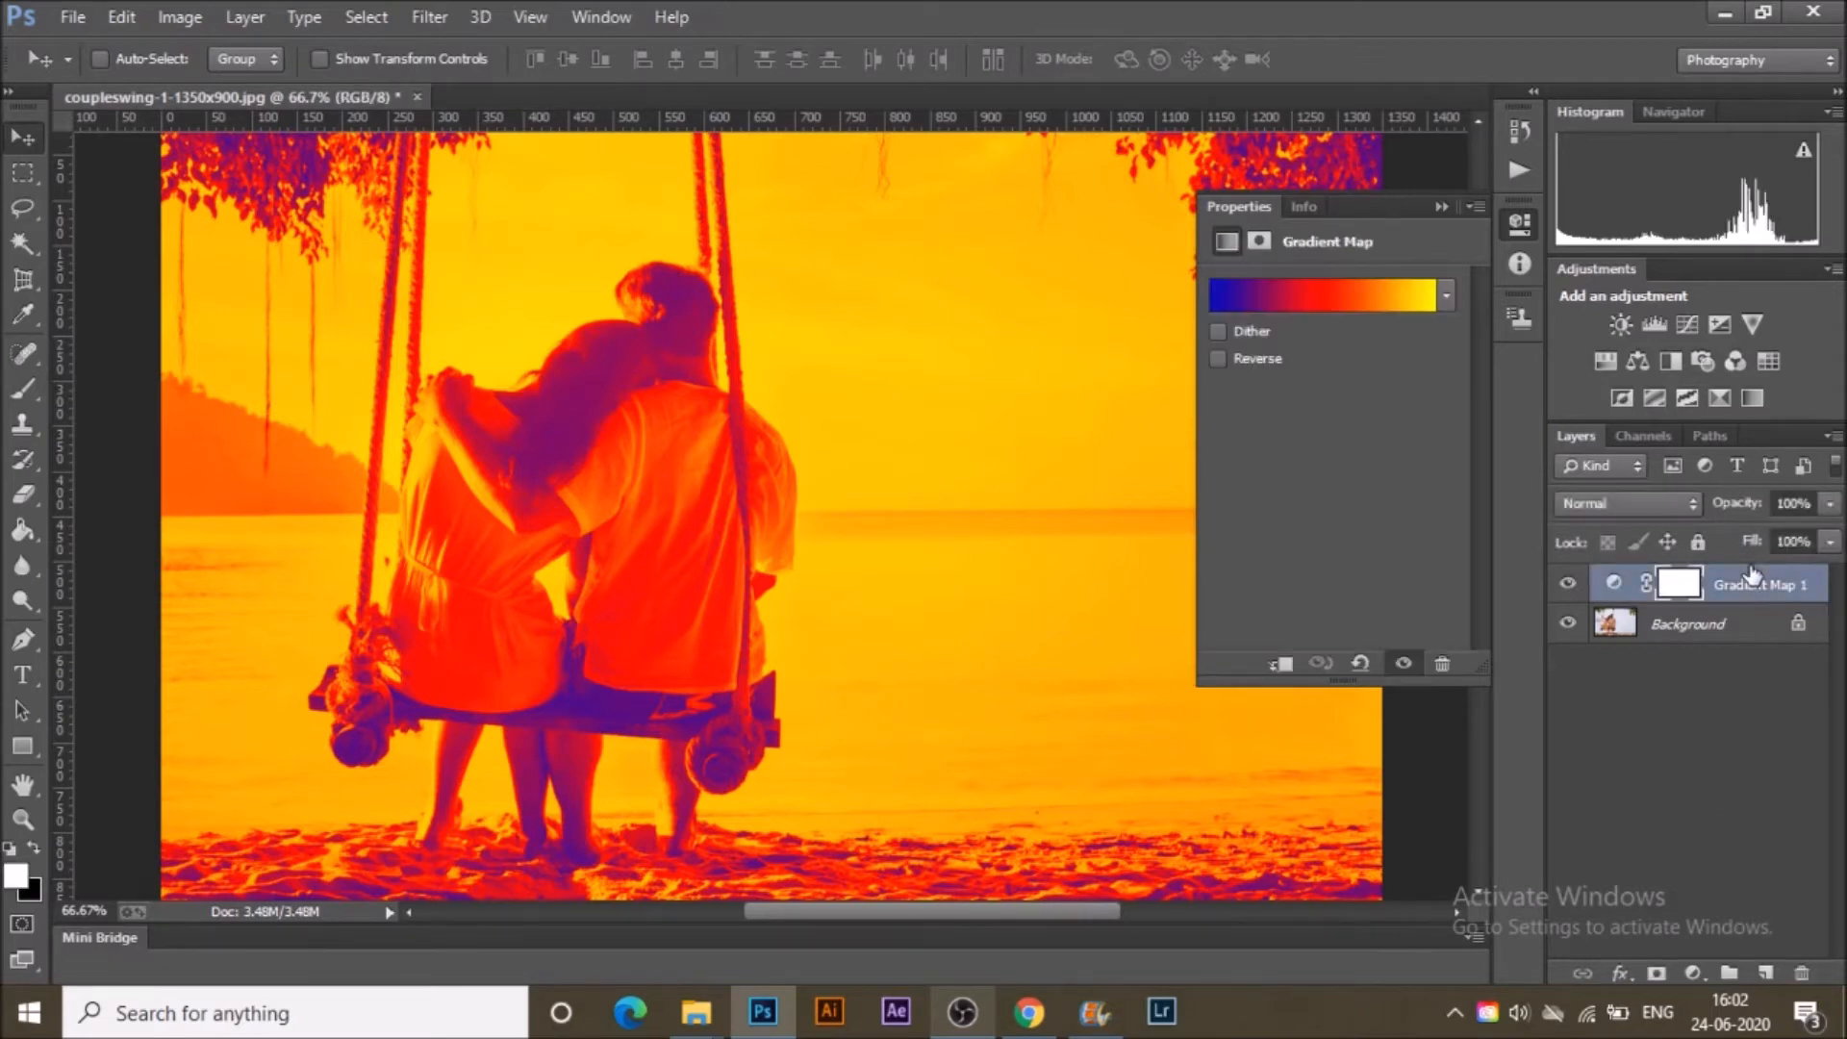
left_click(1614, 506)
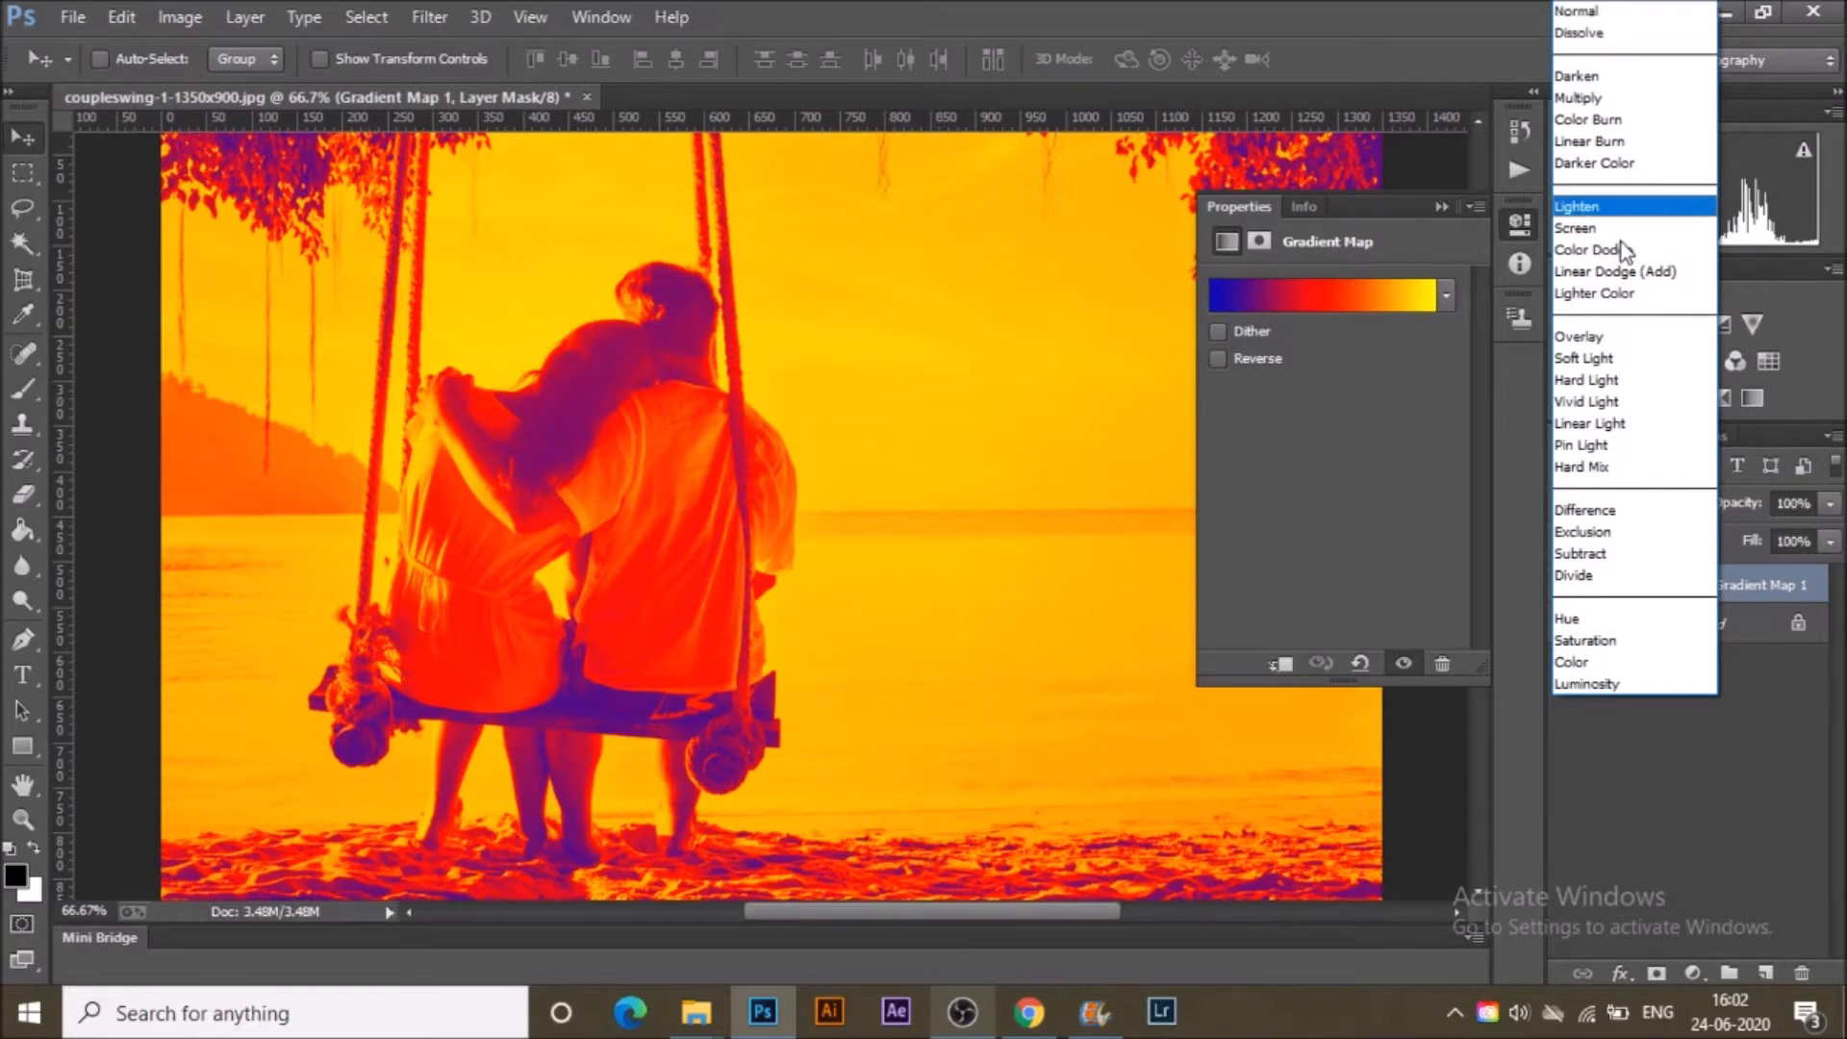
left_click(1640, 683)
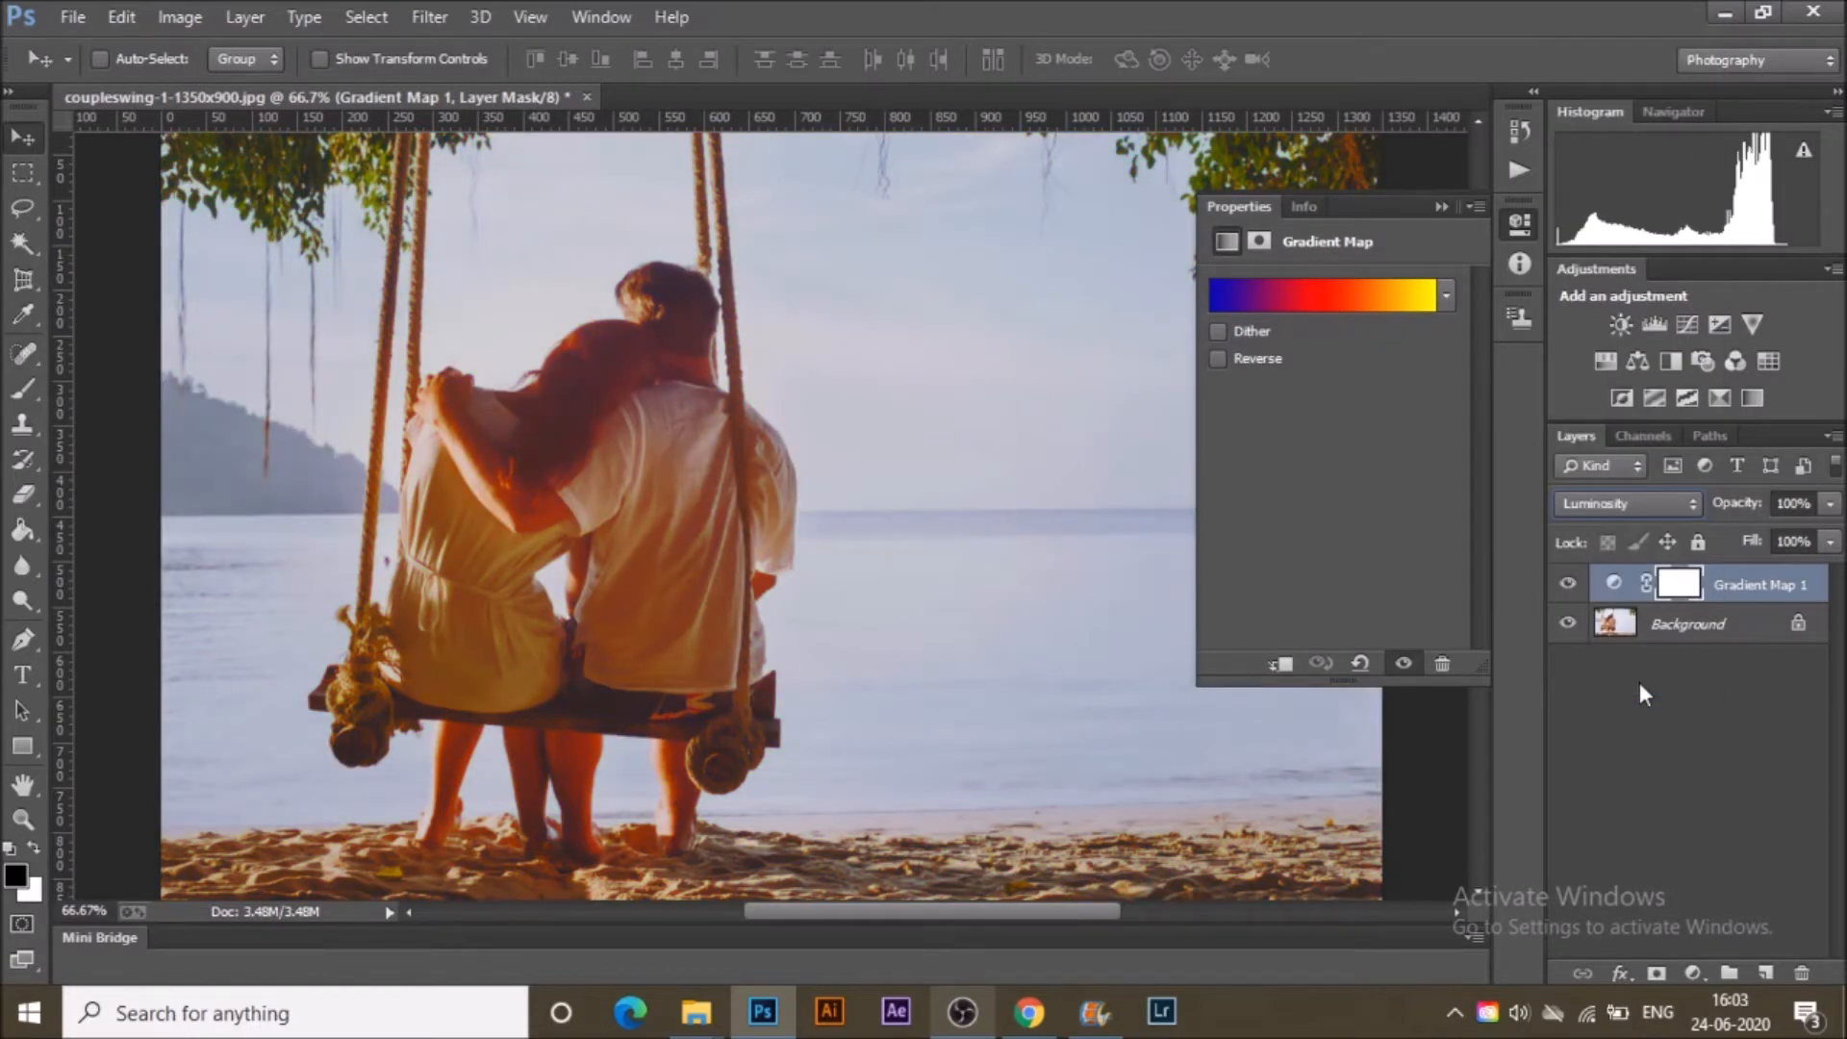
key("Up")
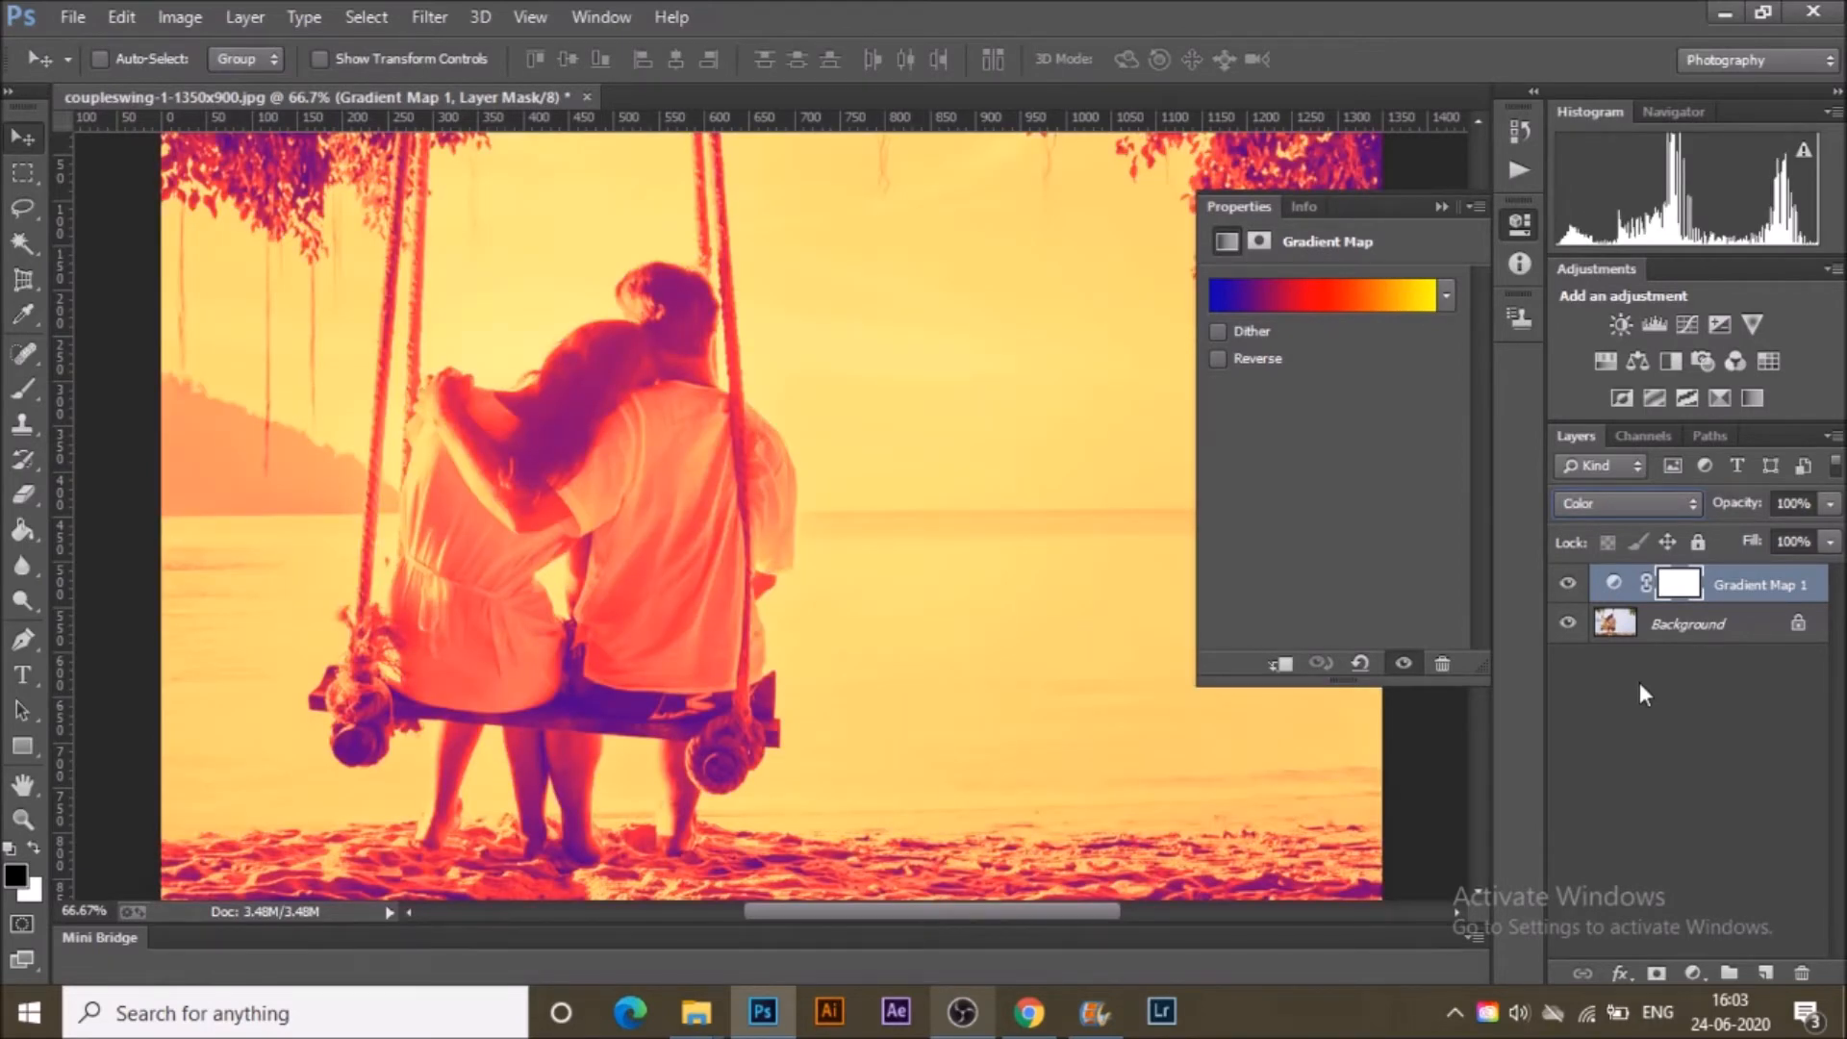
key("Up")
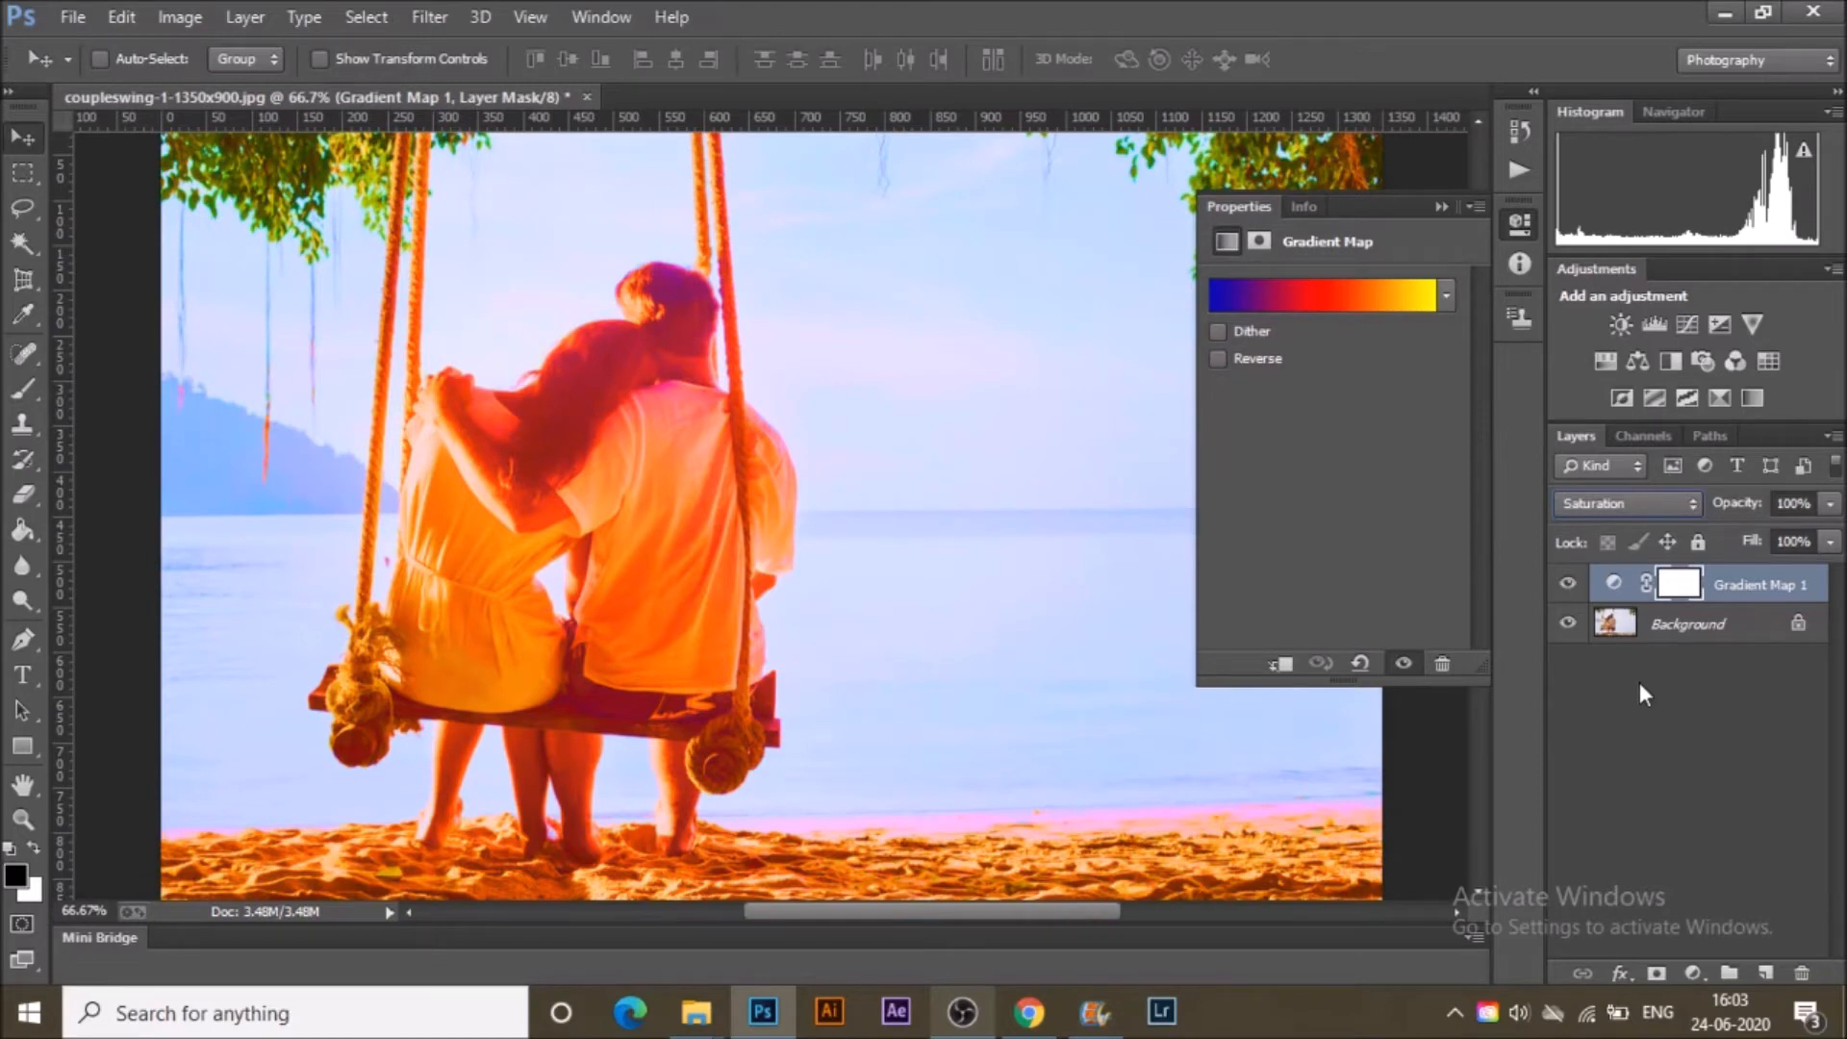
key("Up")
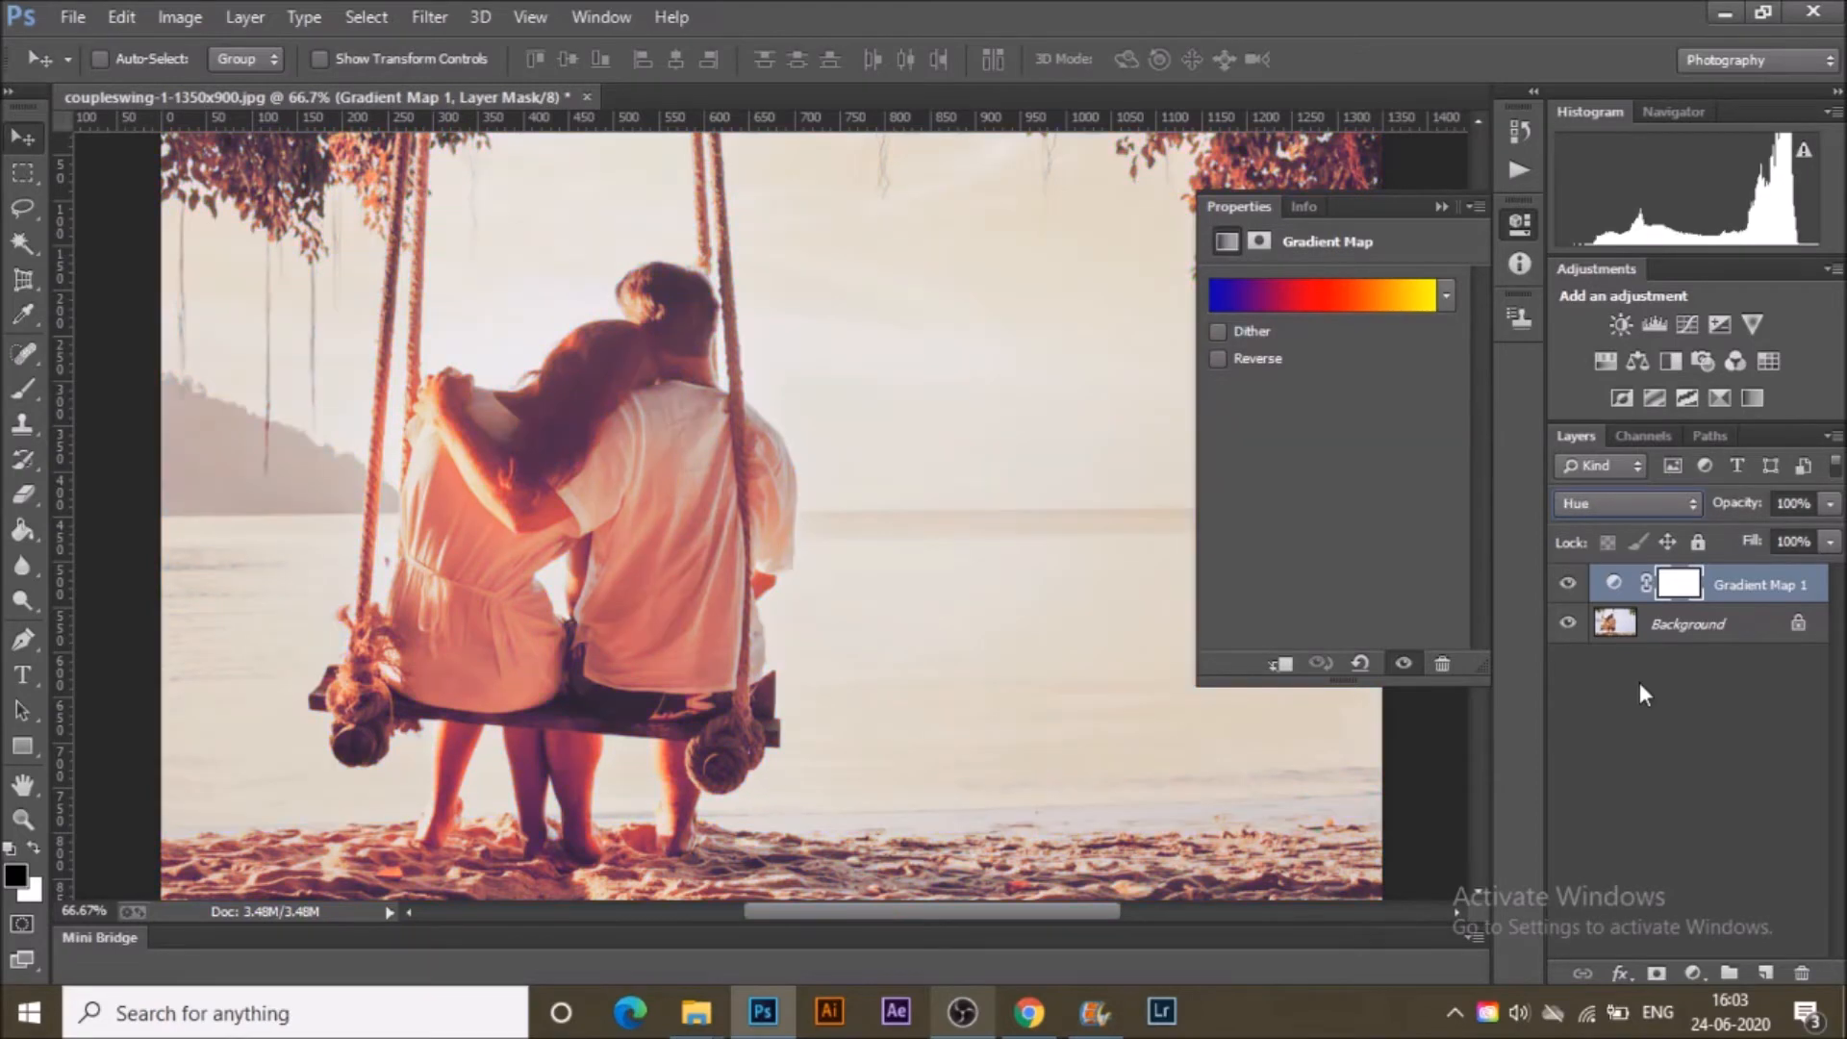
key("Up")
key("Up")
key("Up")
key("Up")
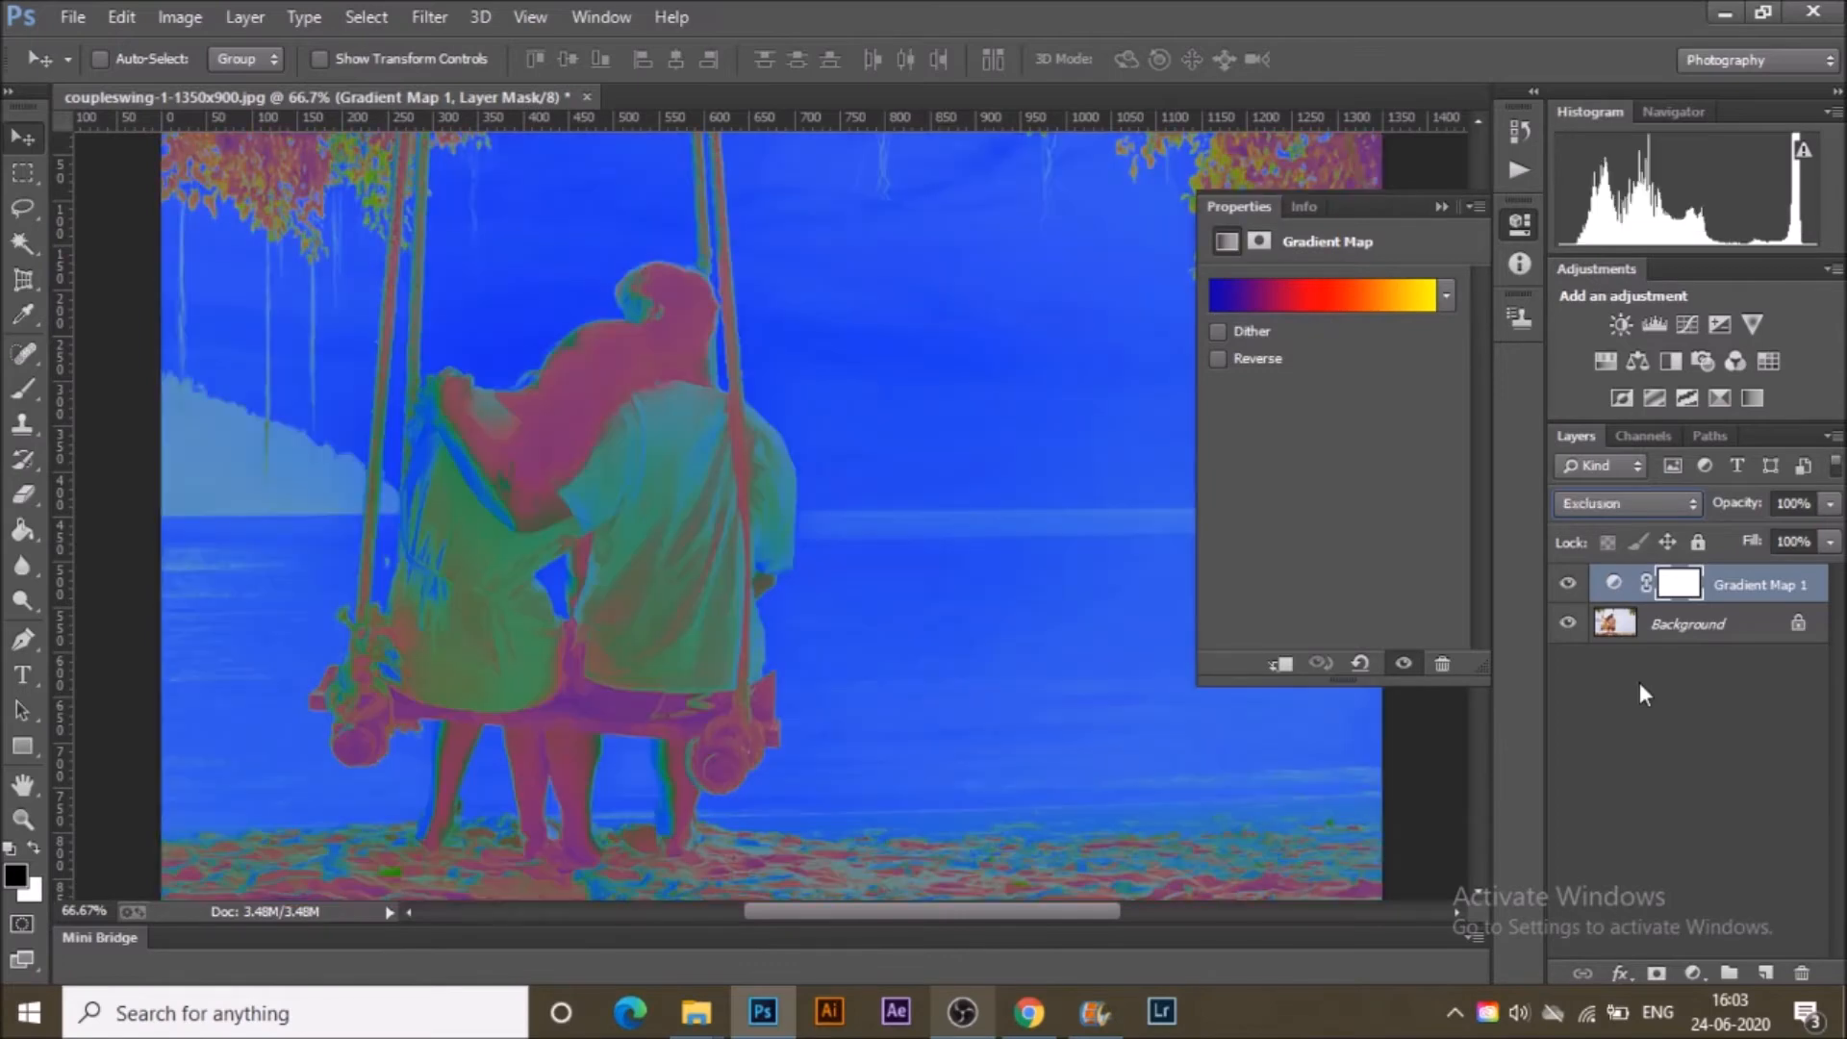
key("Up")
key("Up")
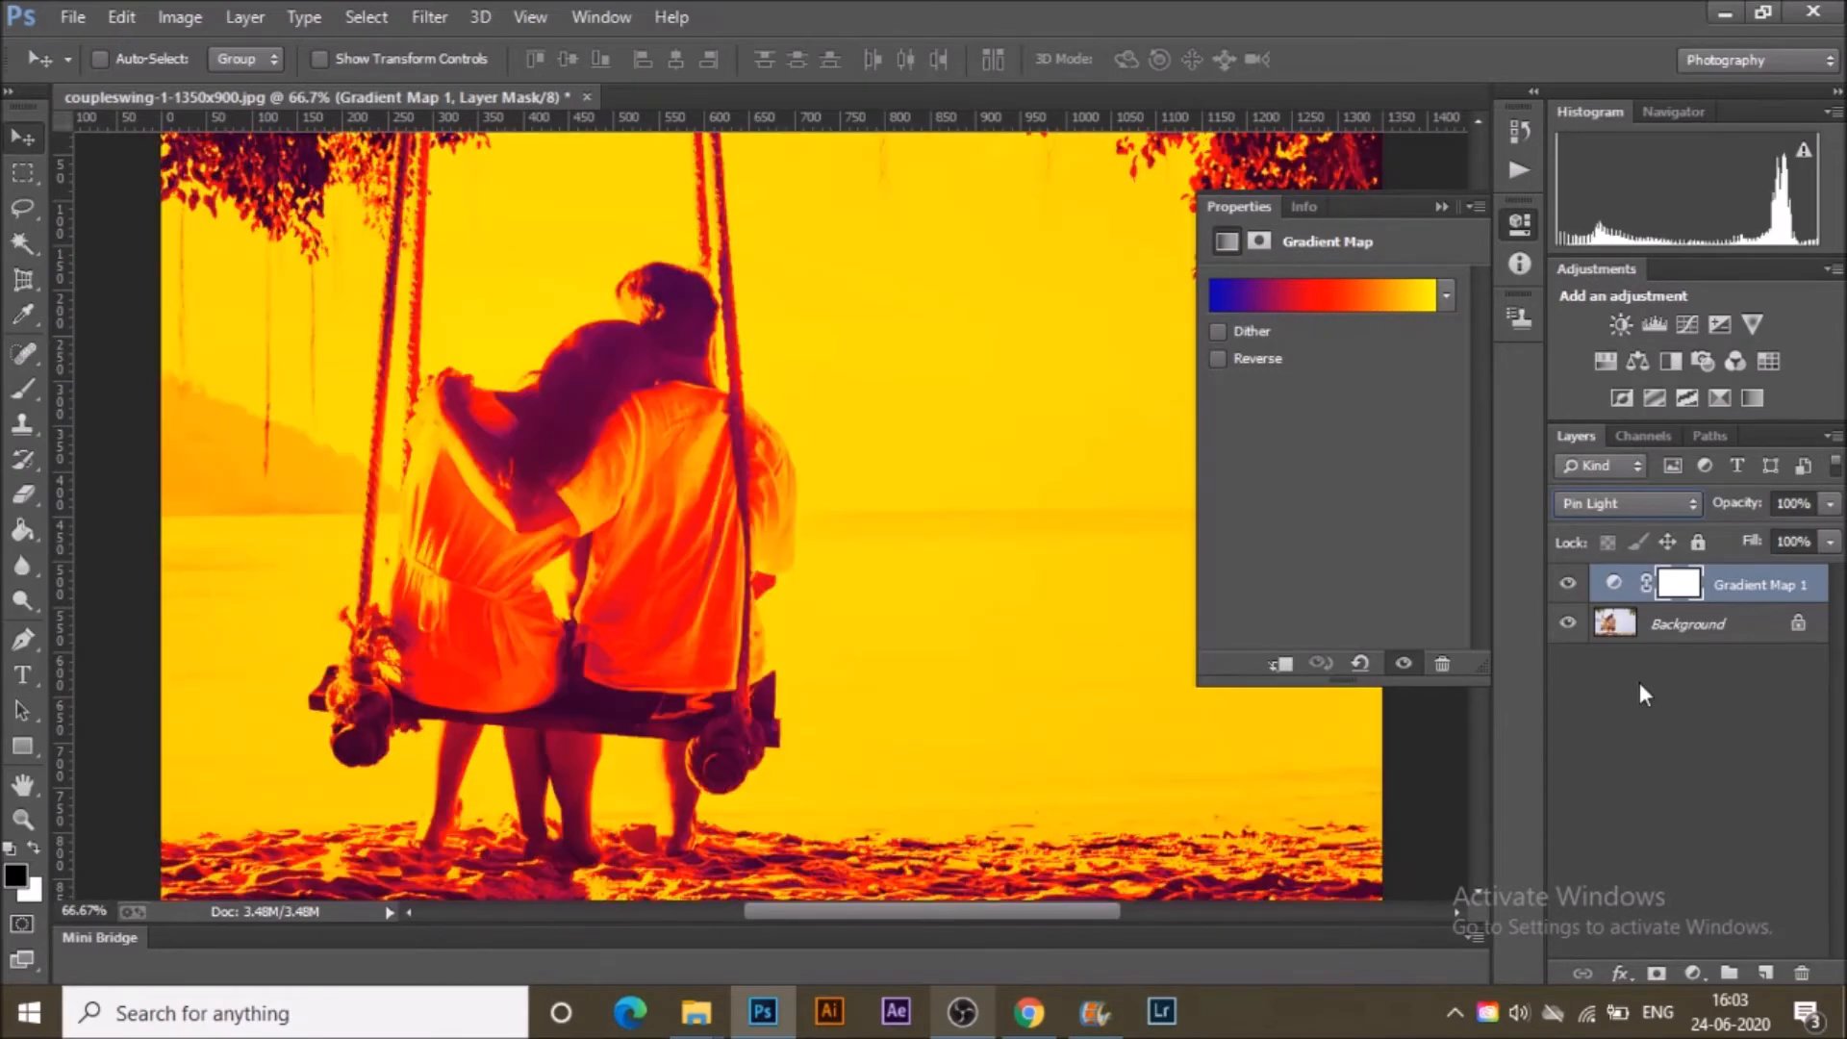
key("Up")
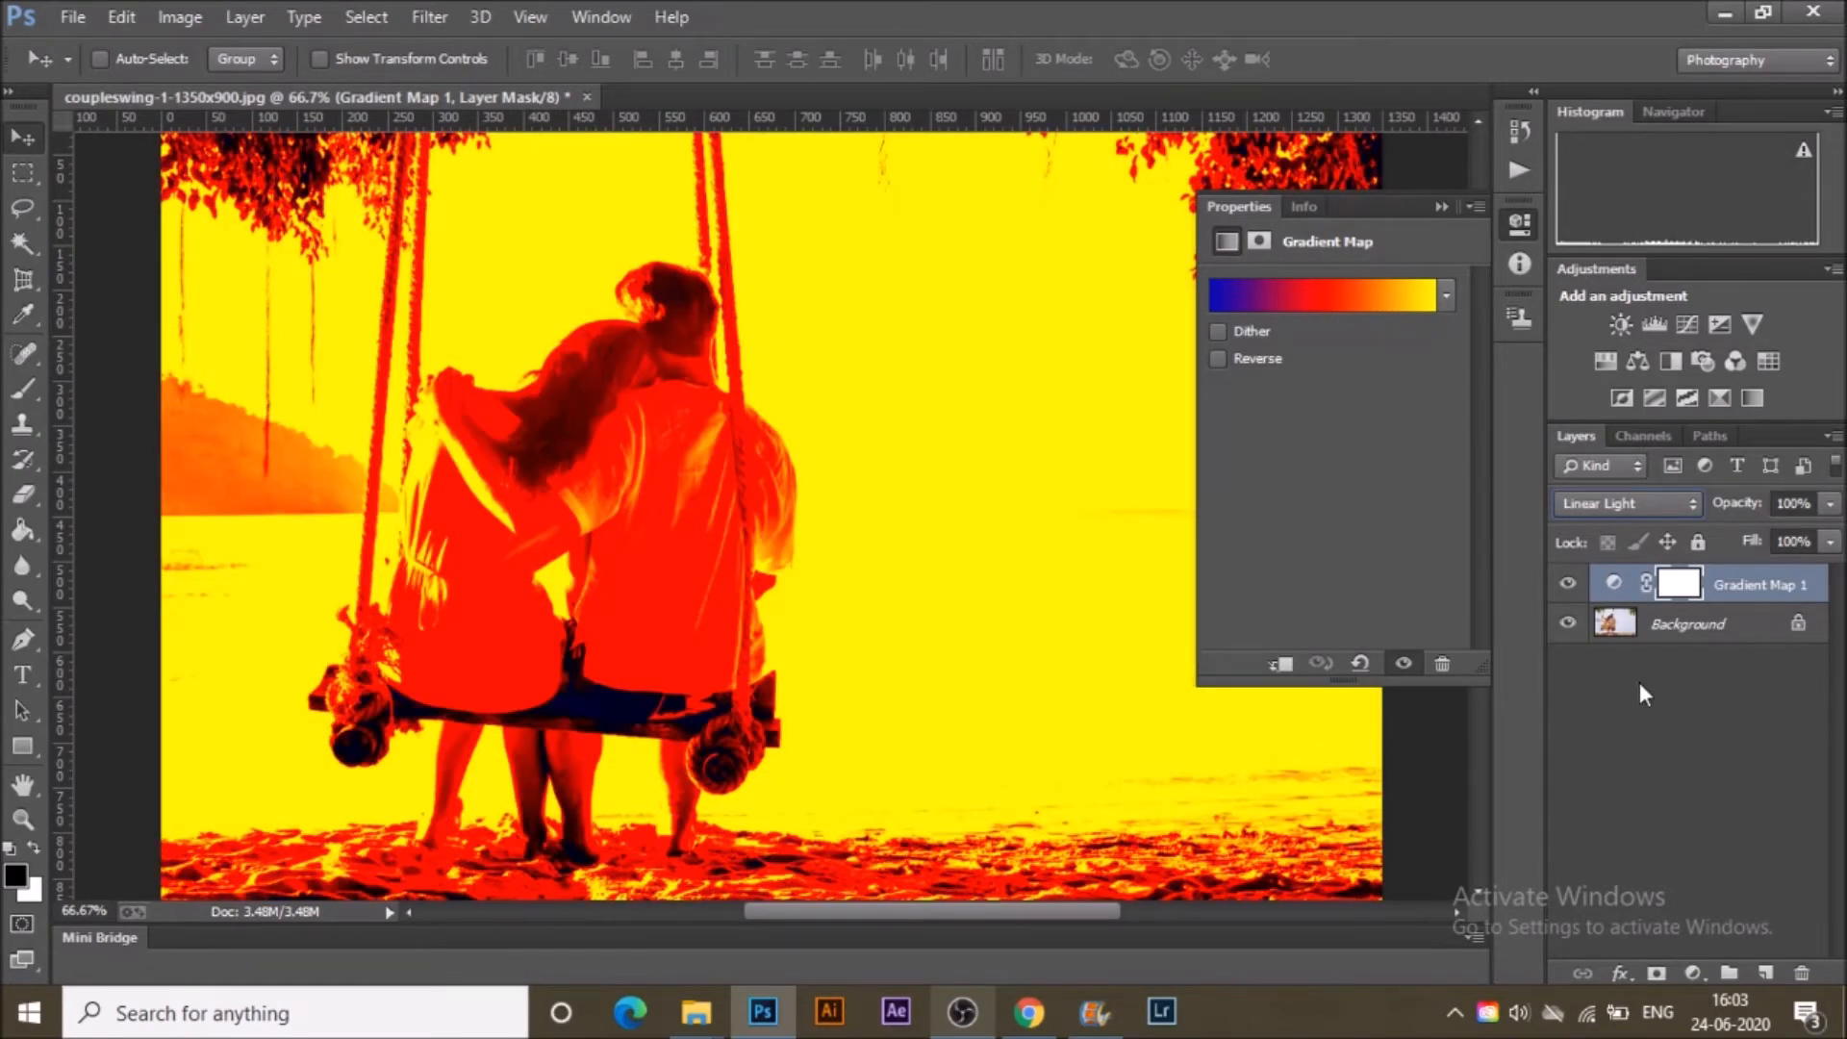
key("Up")
key("Up")
key("Up")
key("Up")
key("Up")
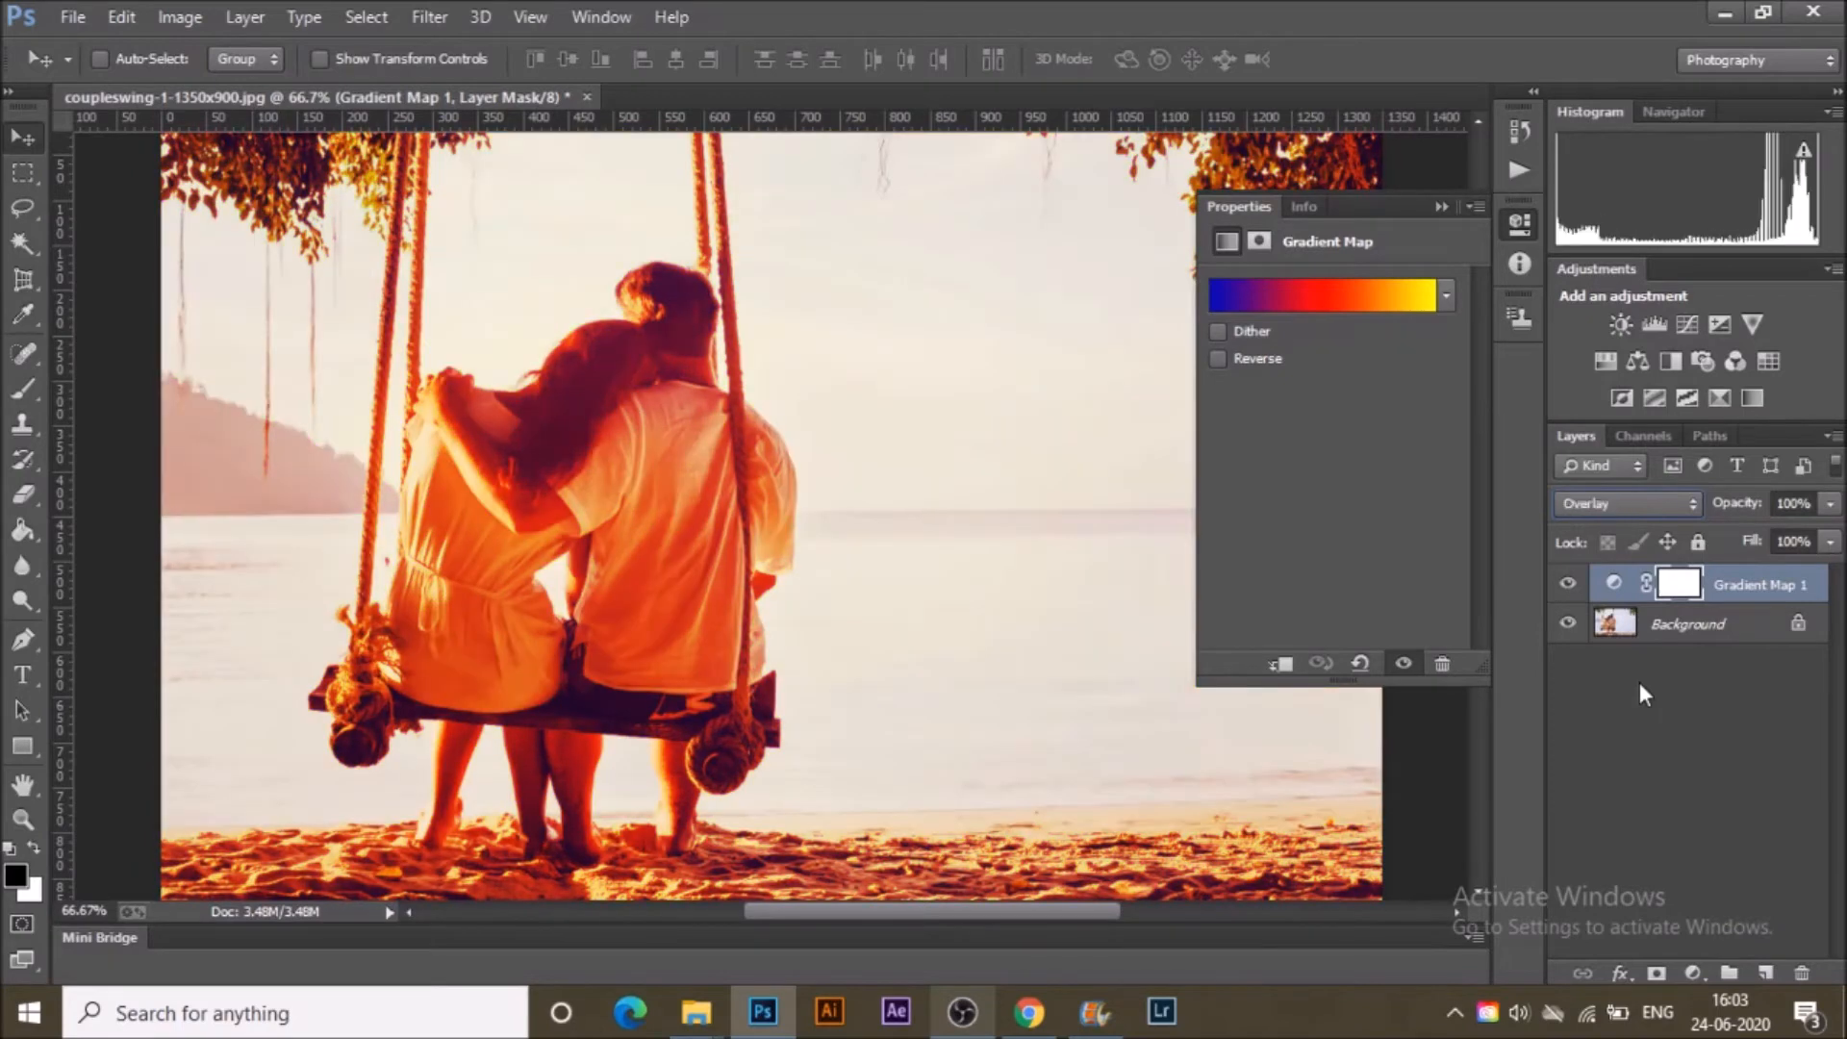
key("Up")
key("Up")
key("Up")
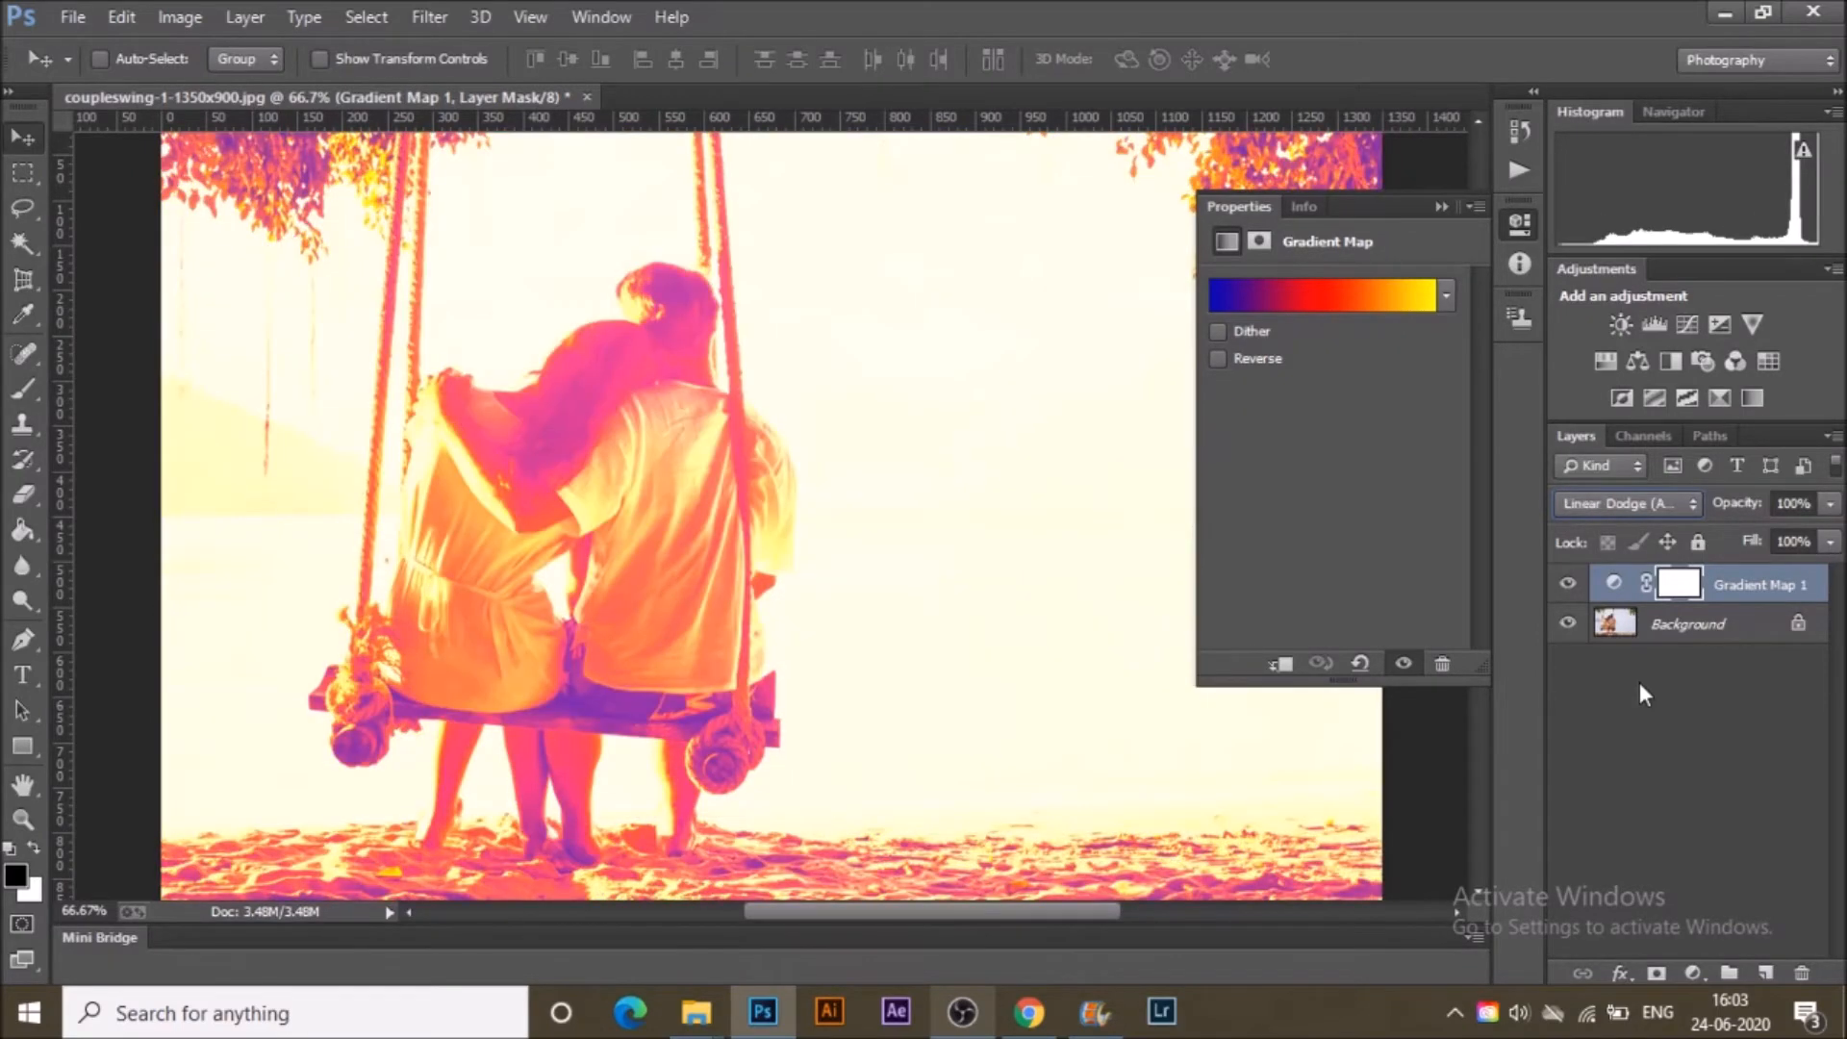
key("Up")
key("Up")
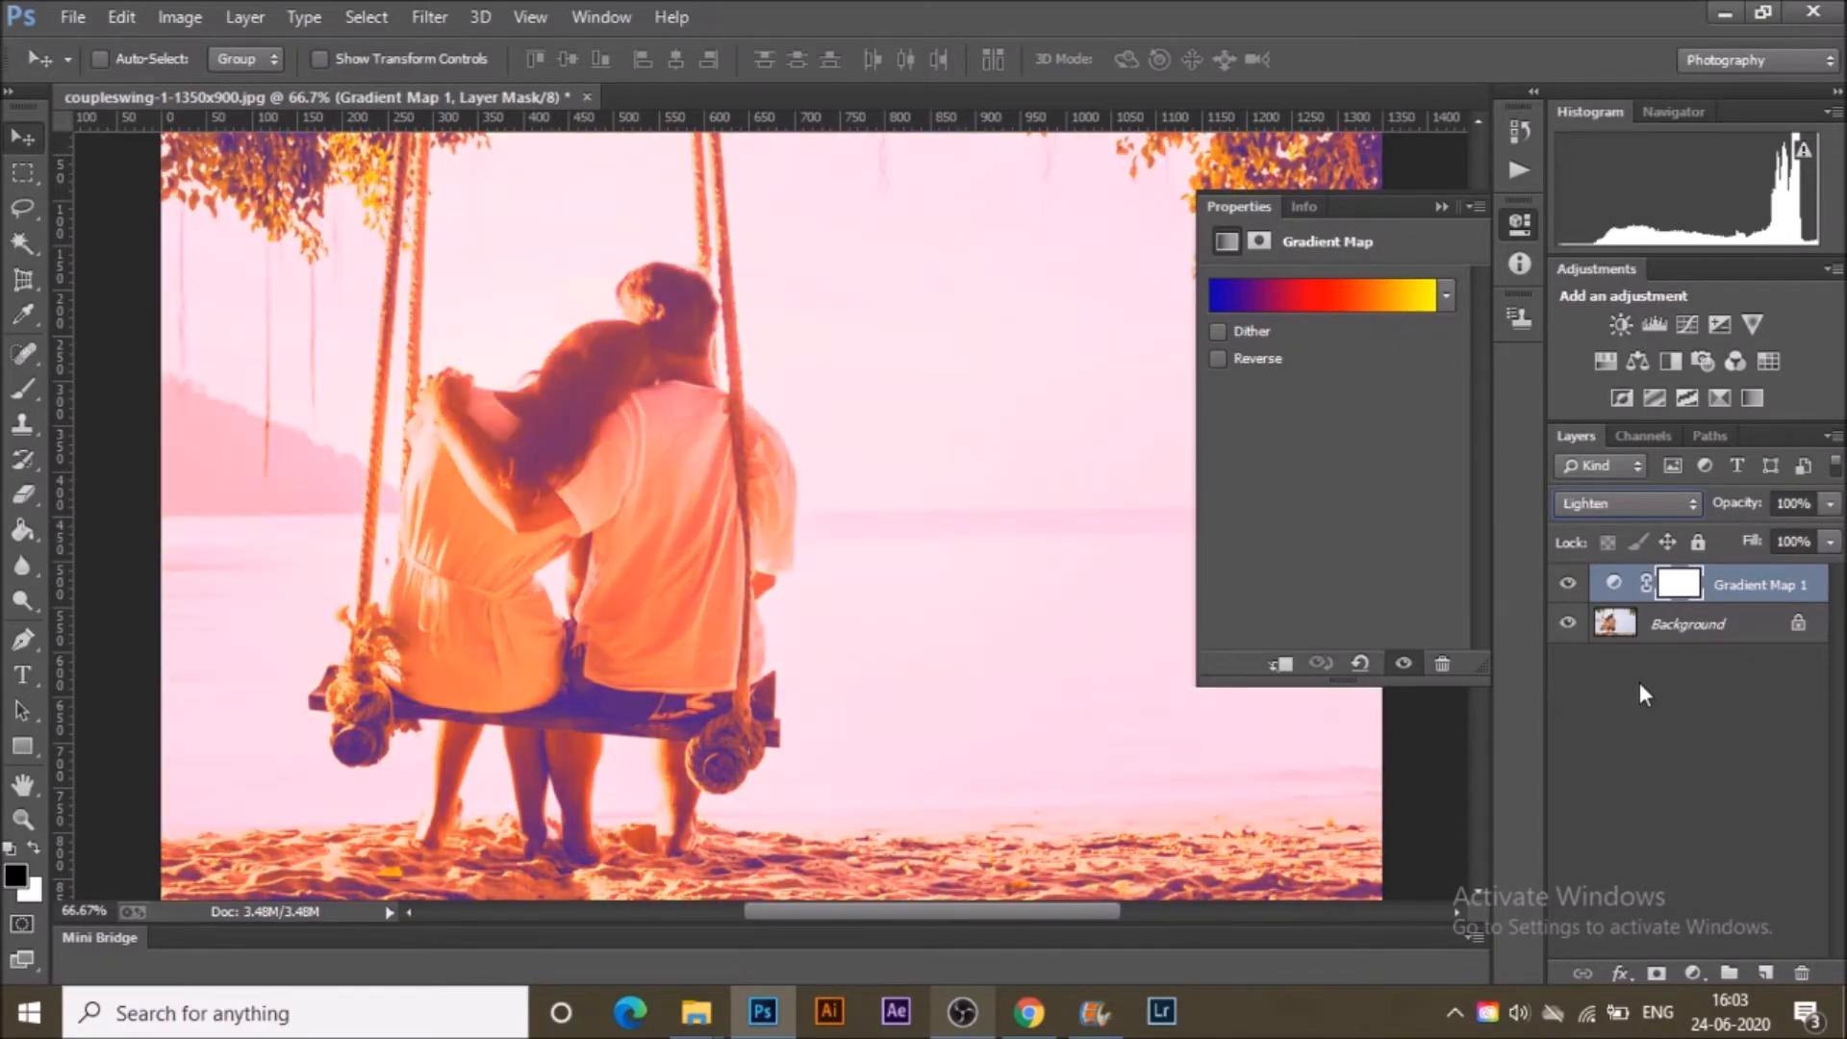
key("Up")
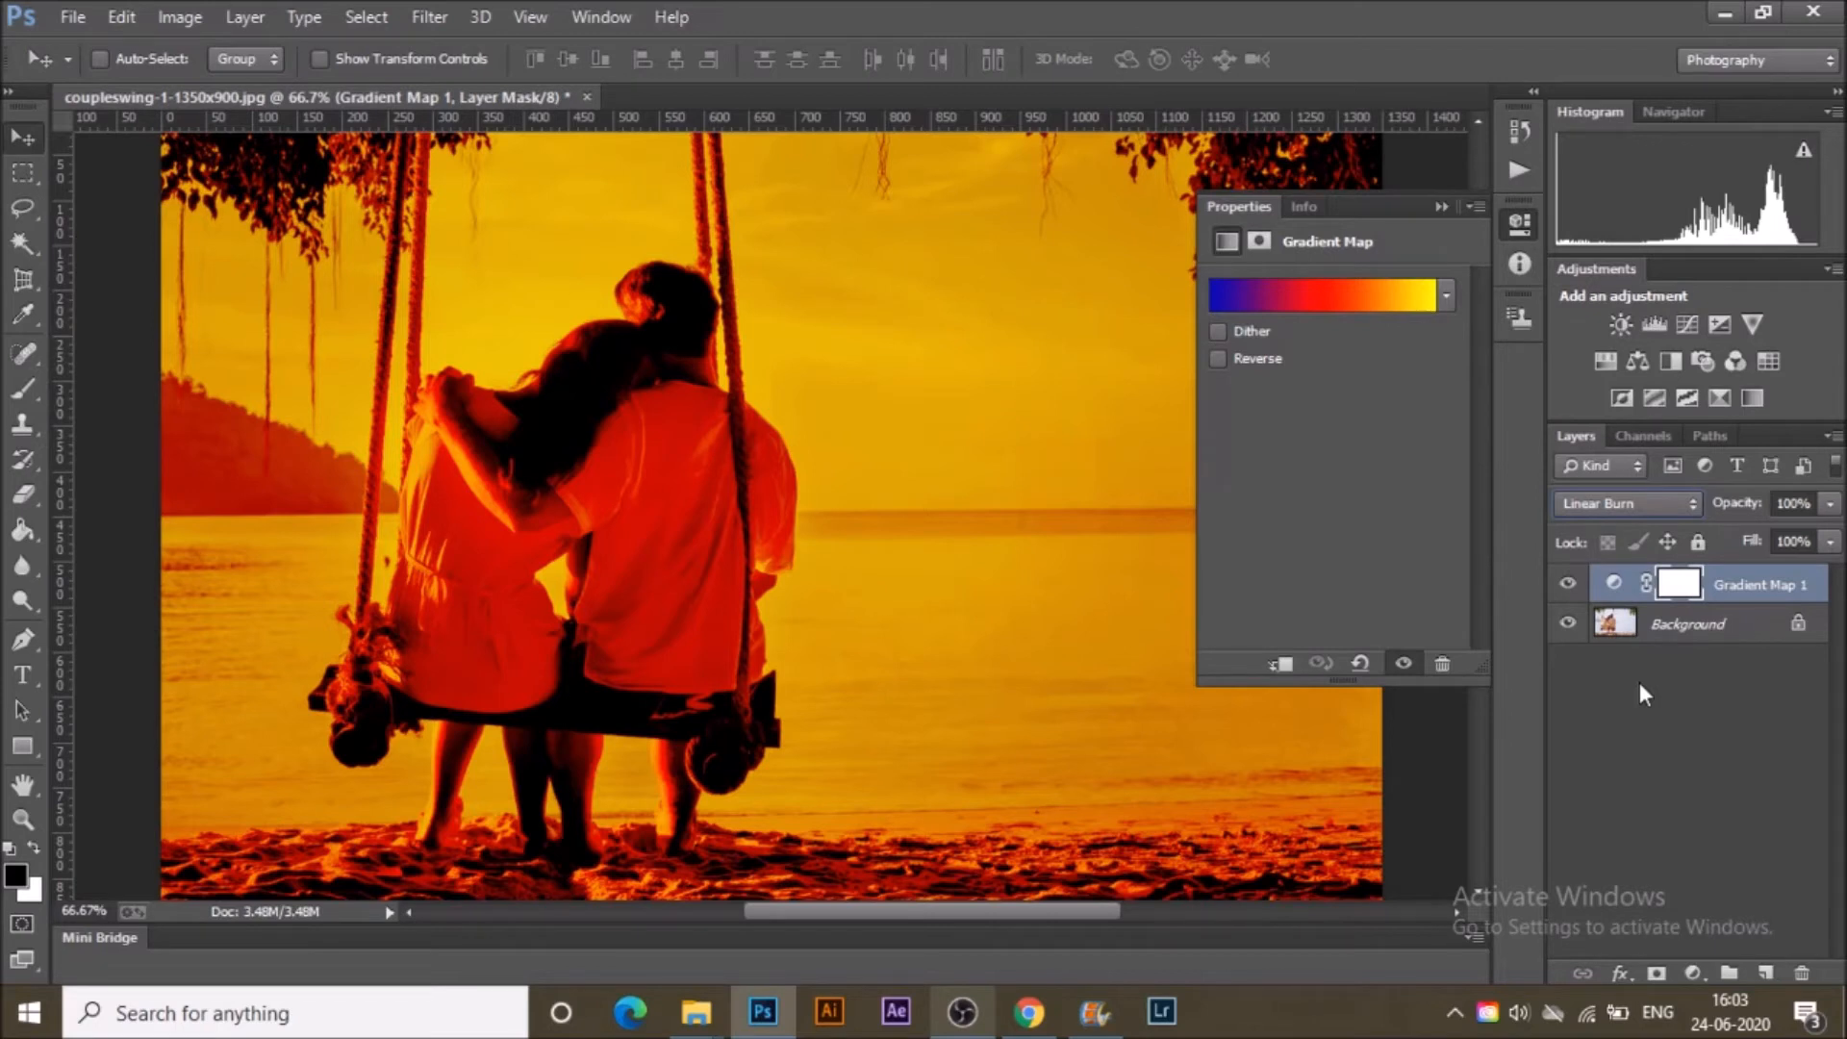
key("Up")
key("Up")
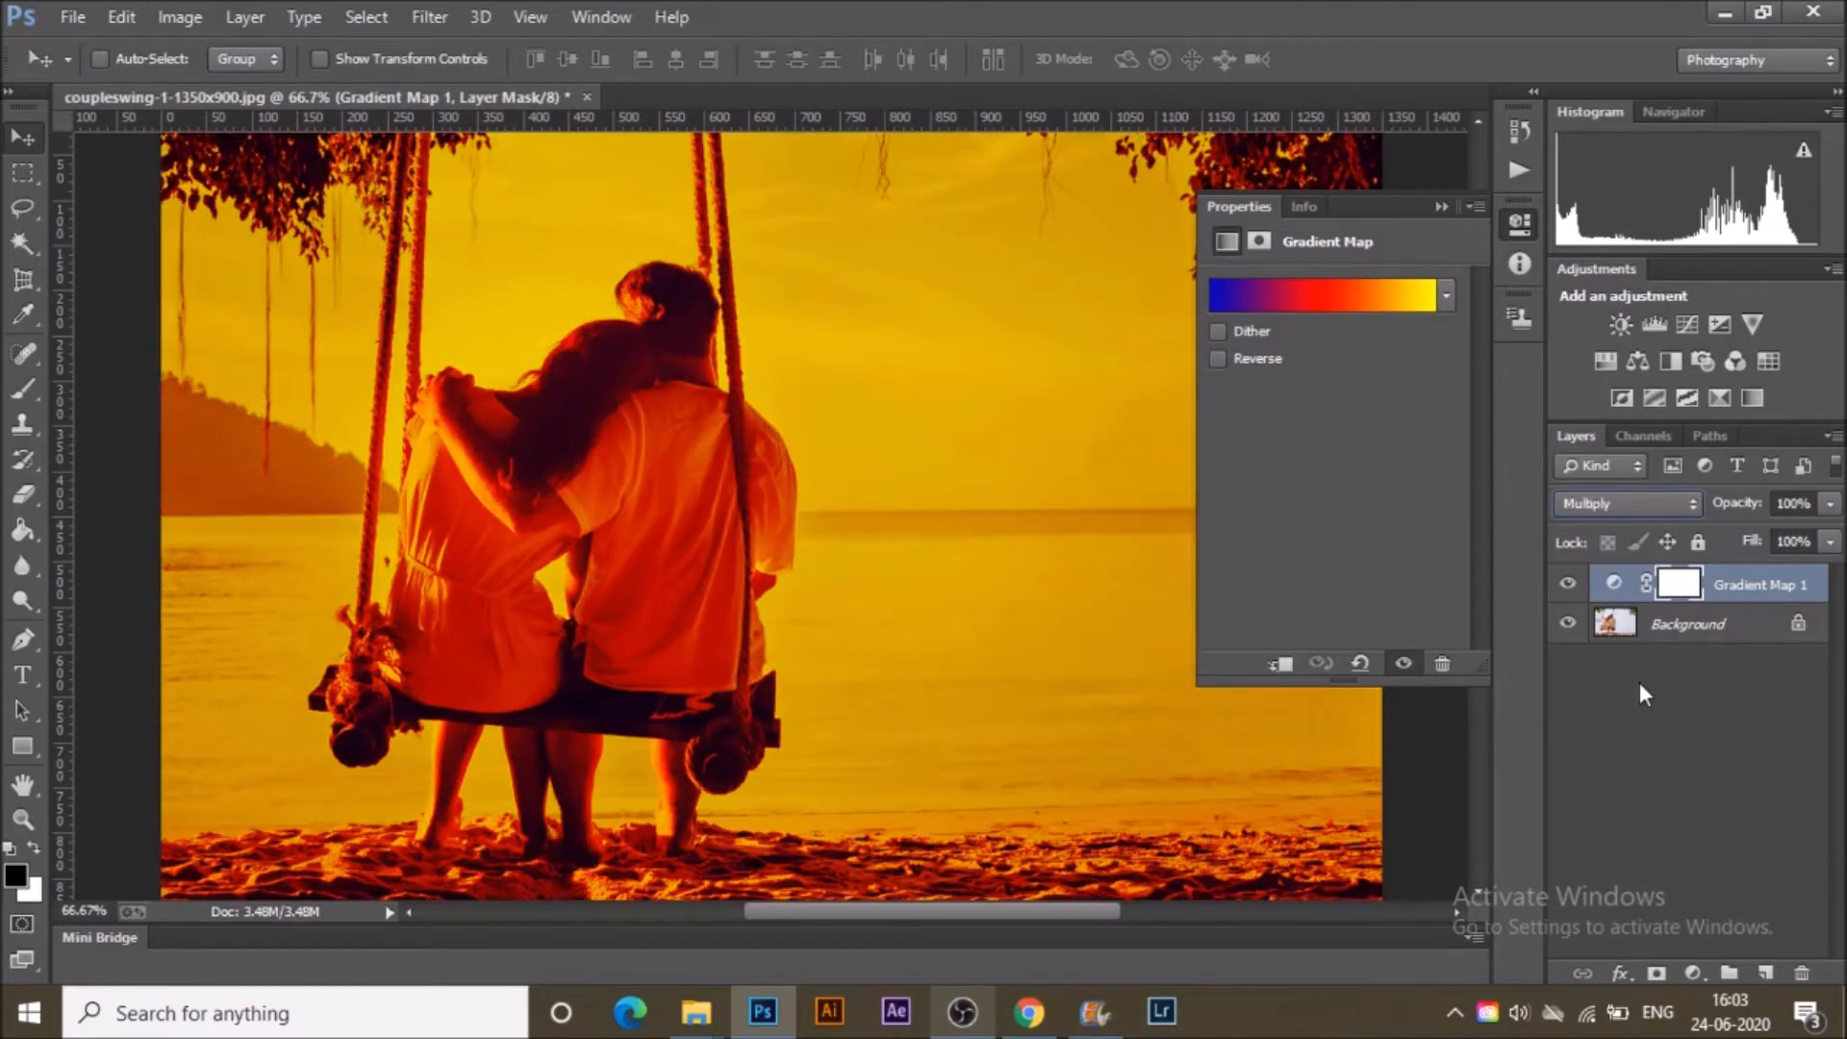
key("Up")
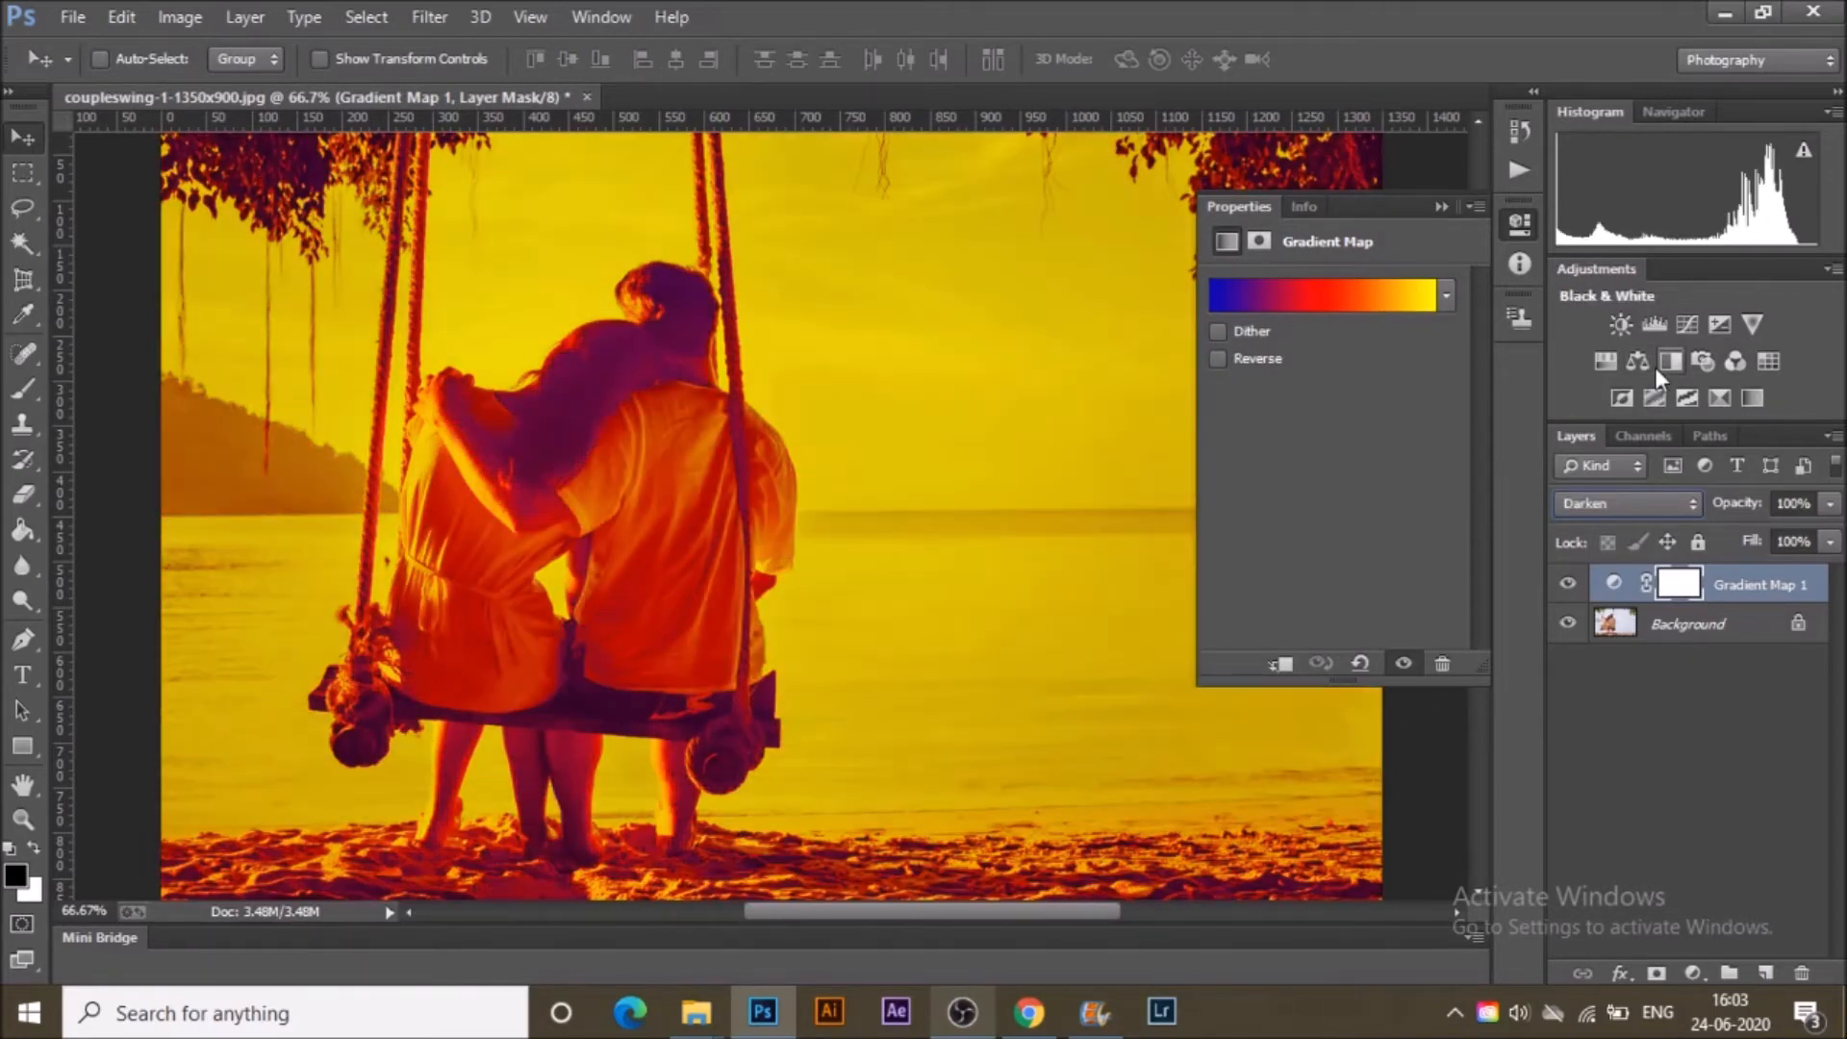
key("Up")
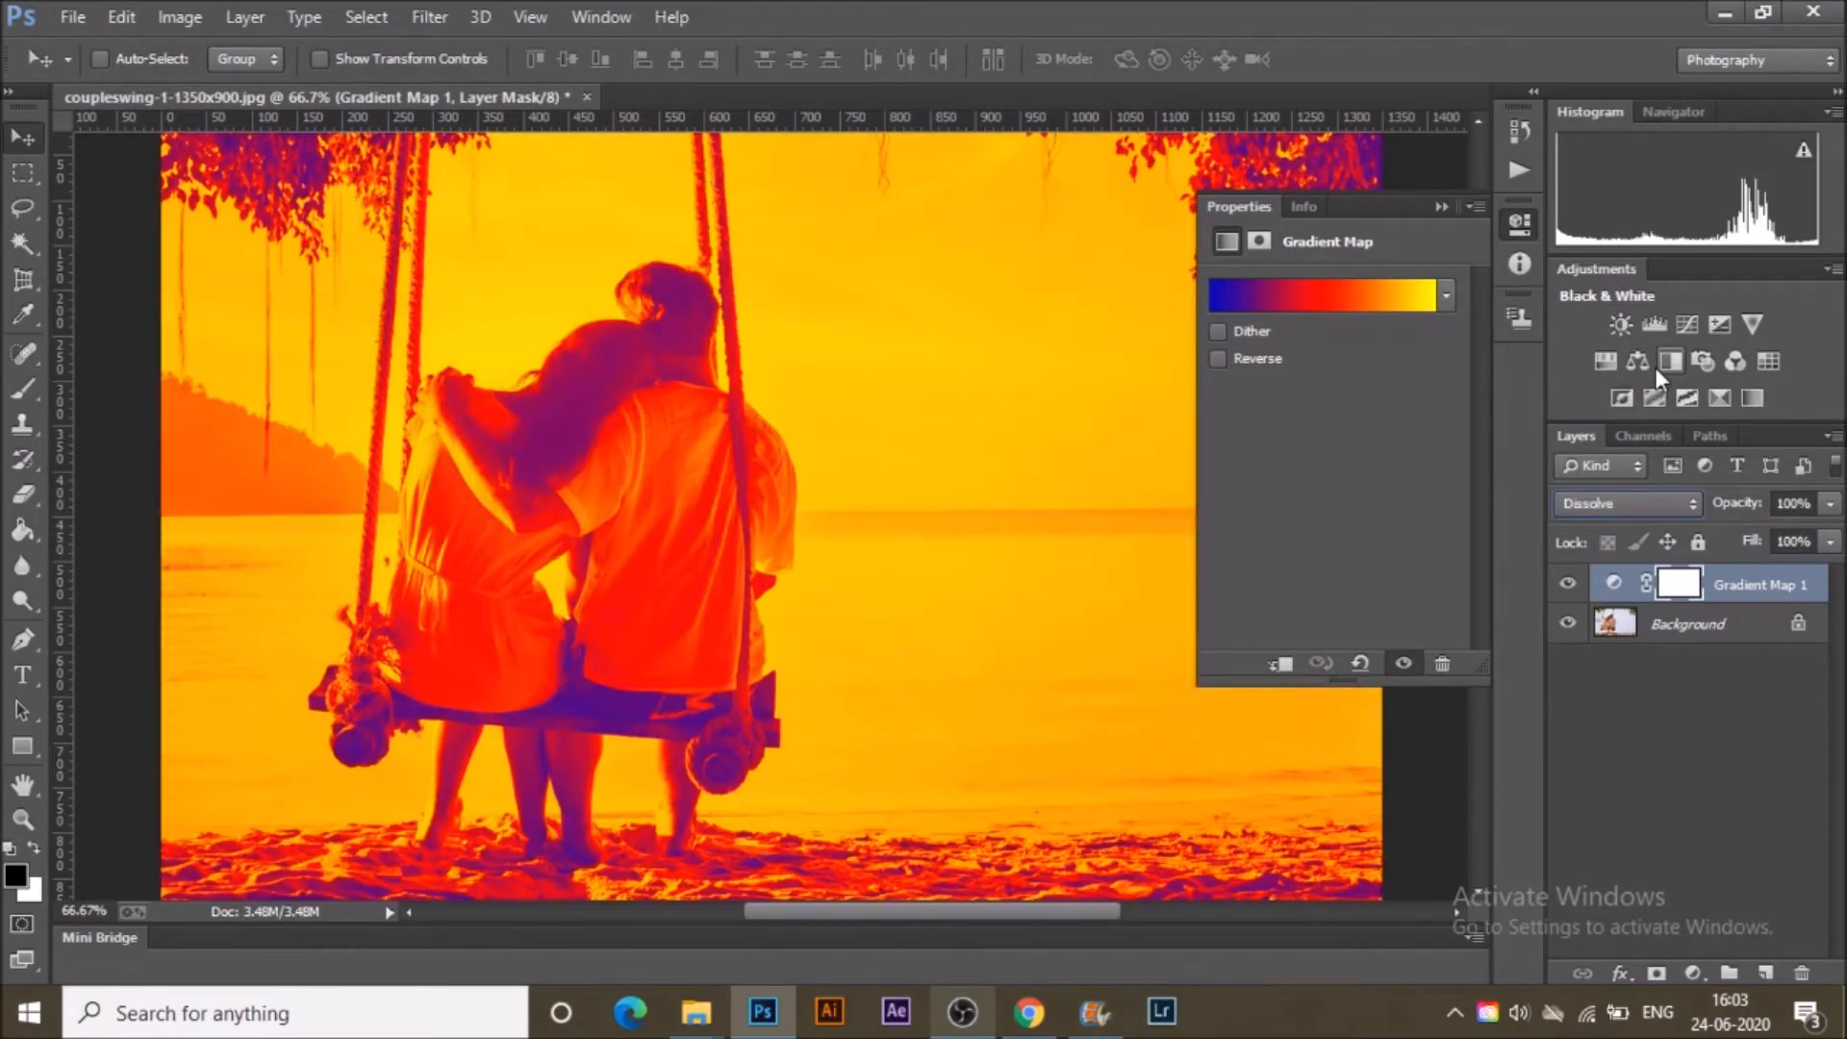
key("Up")
Compare the Multiply and Darker Color blend modes on the Gradient Map 1 layer, and set it to Multiply.
left_click(1688, 504)
left_click(1685, 95)
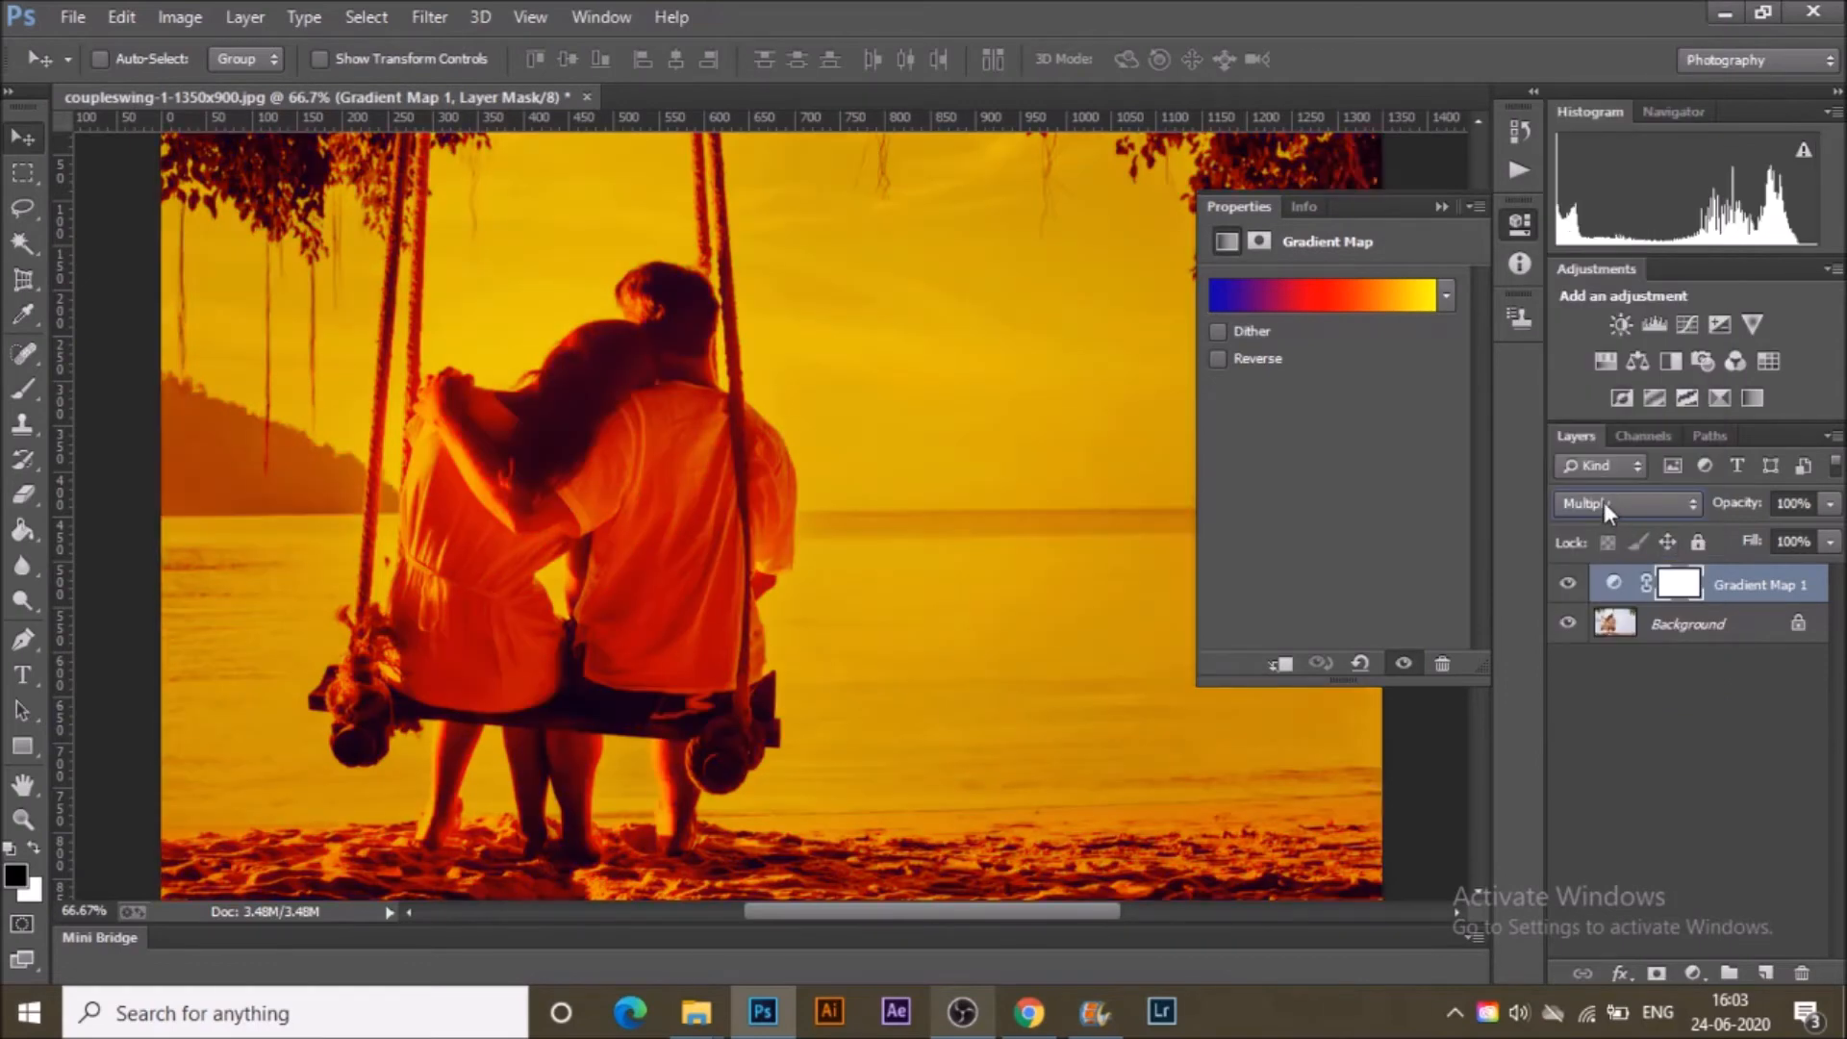
left_click(1603, 500)
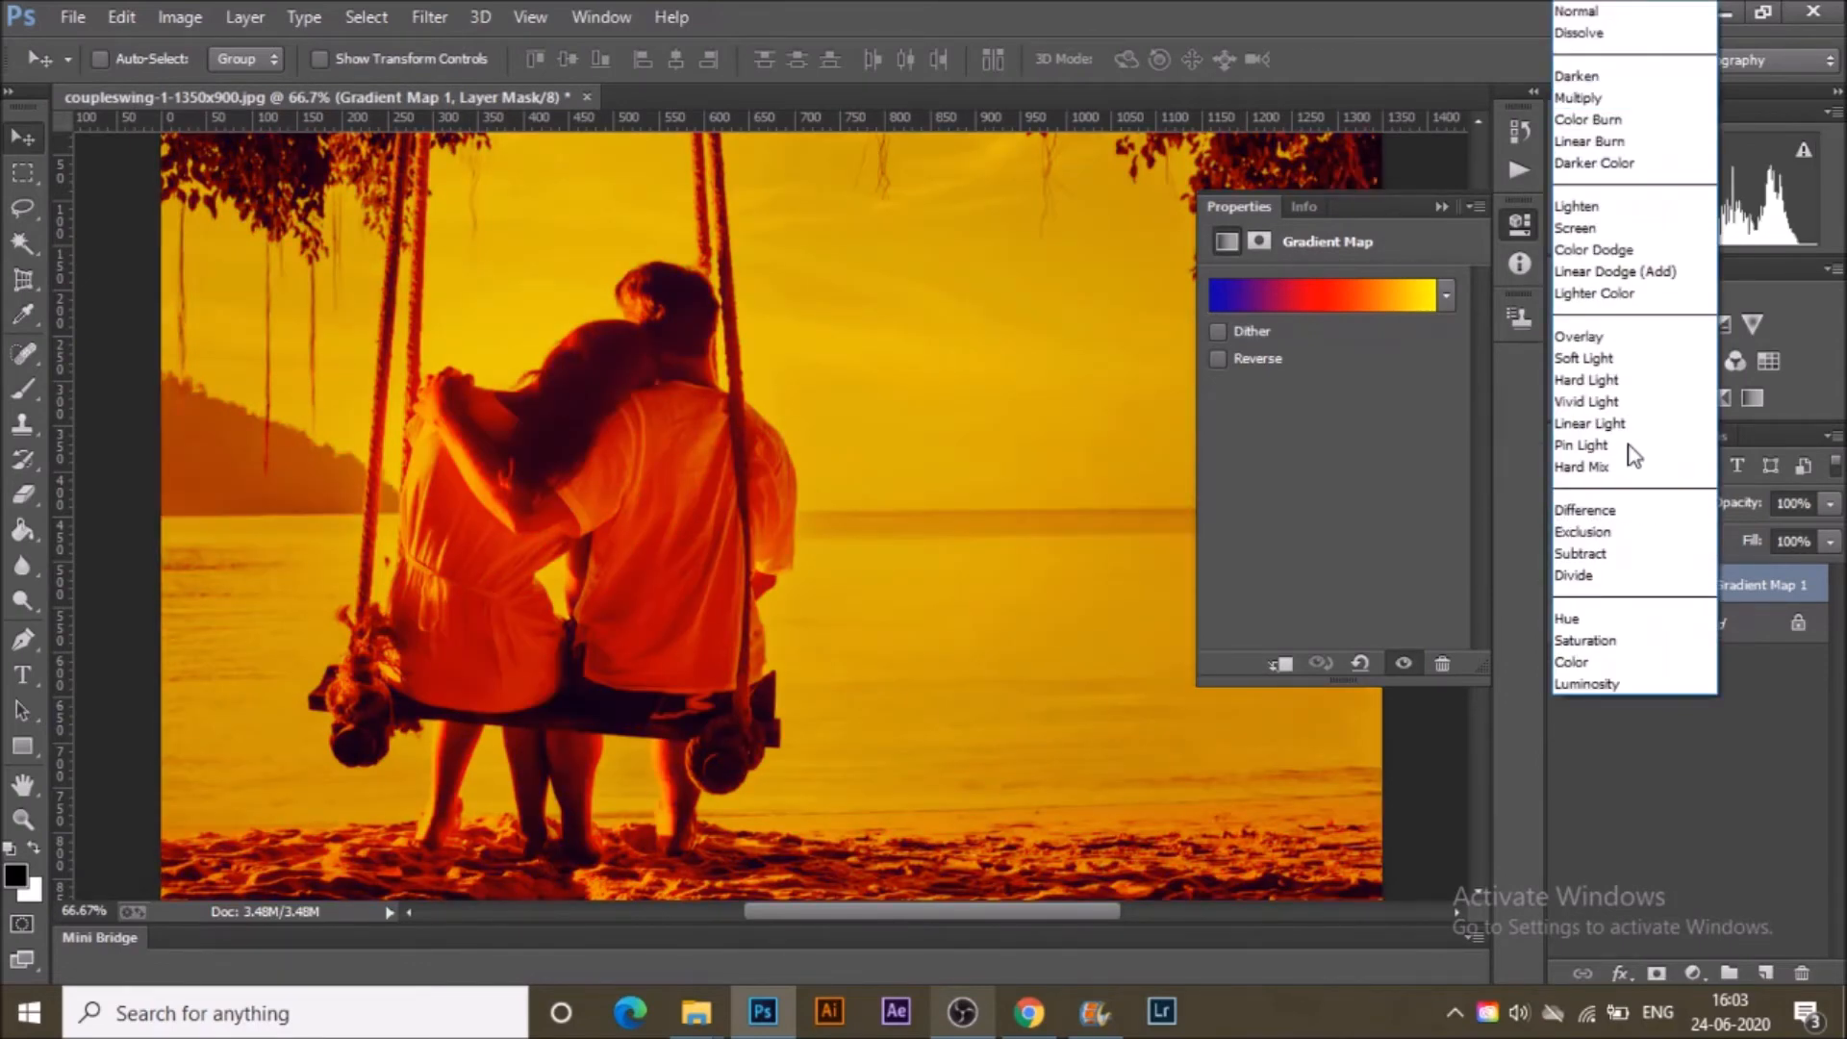
left_click(1639, 156)
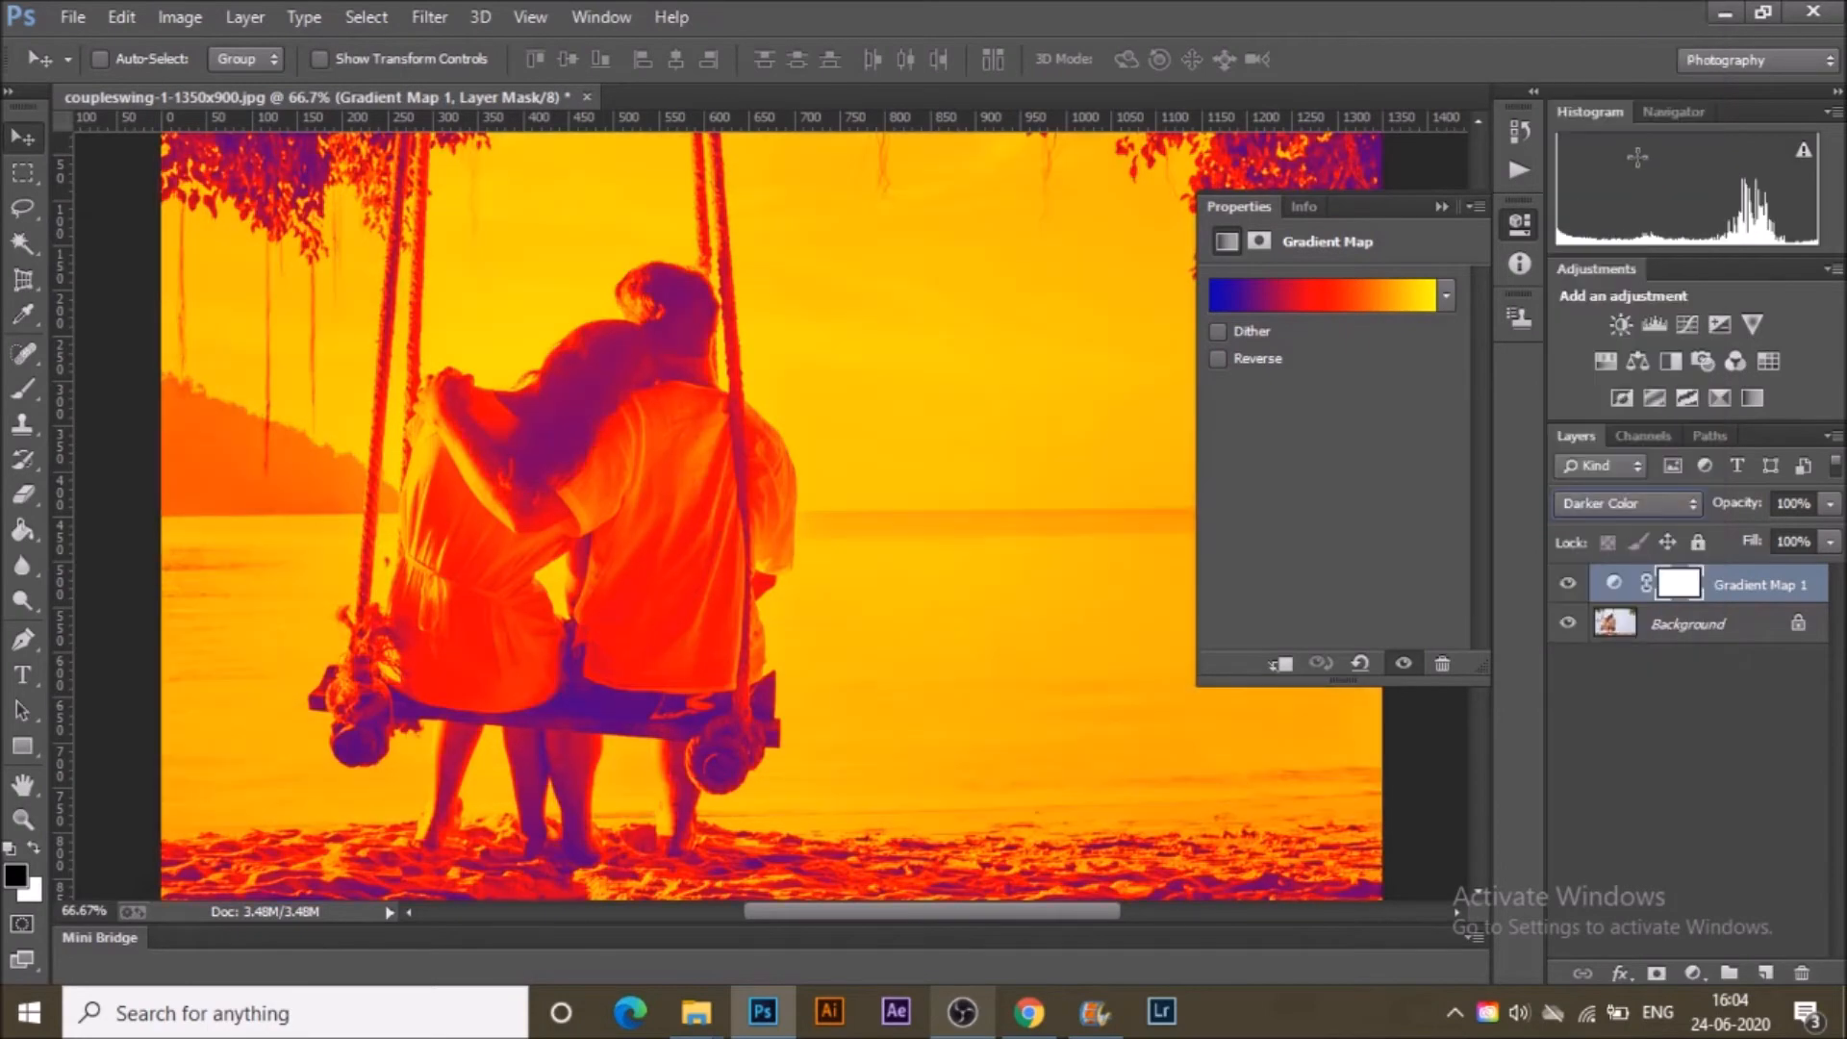
left_click(1582, 503)
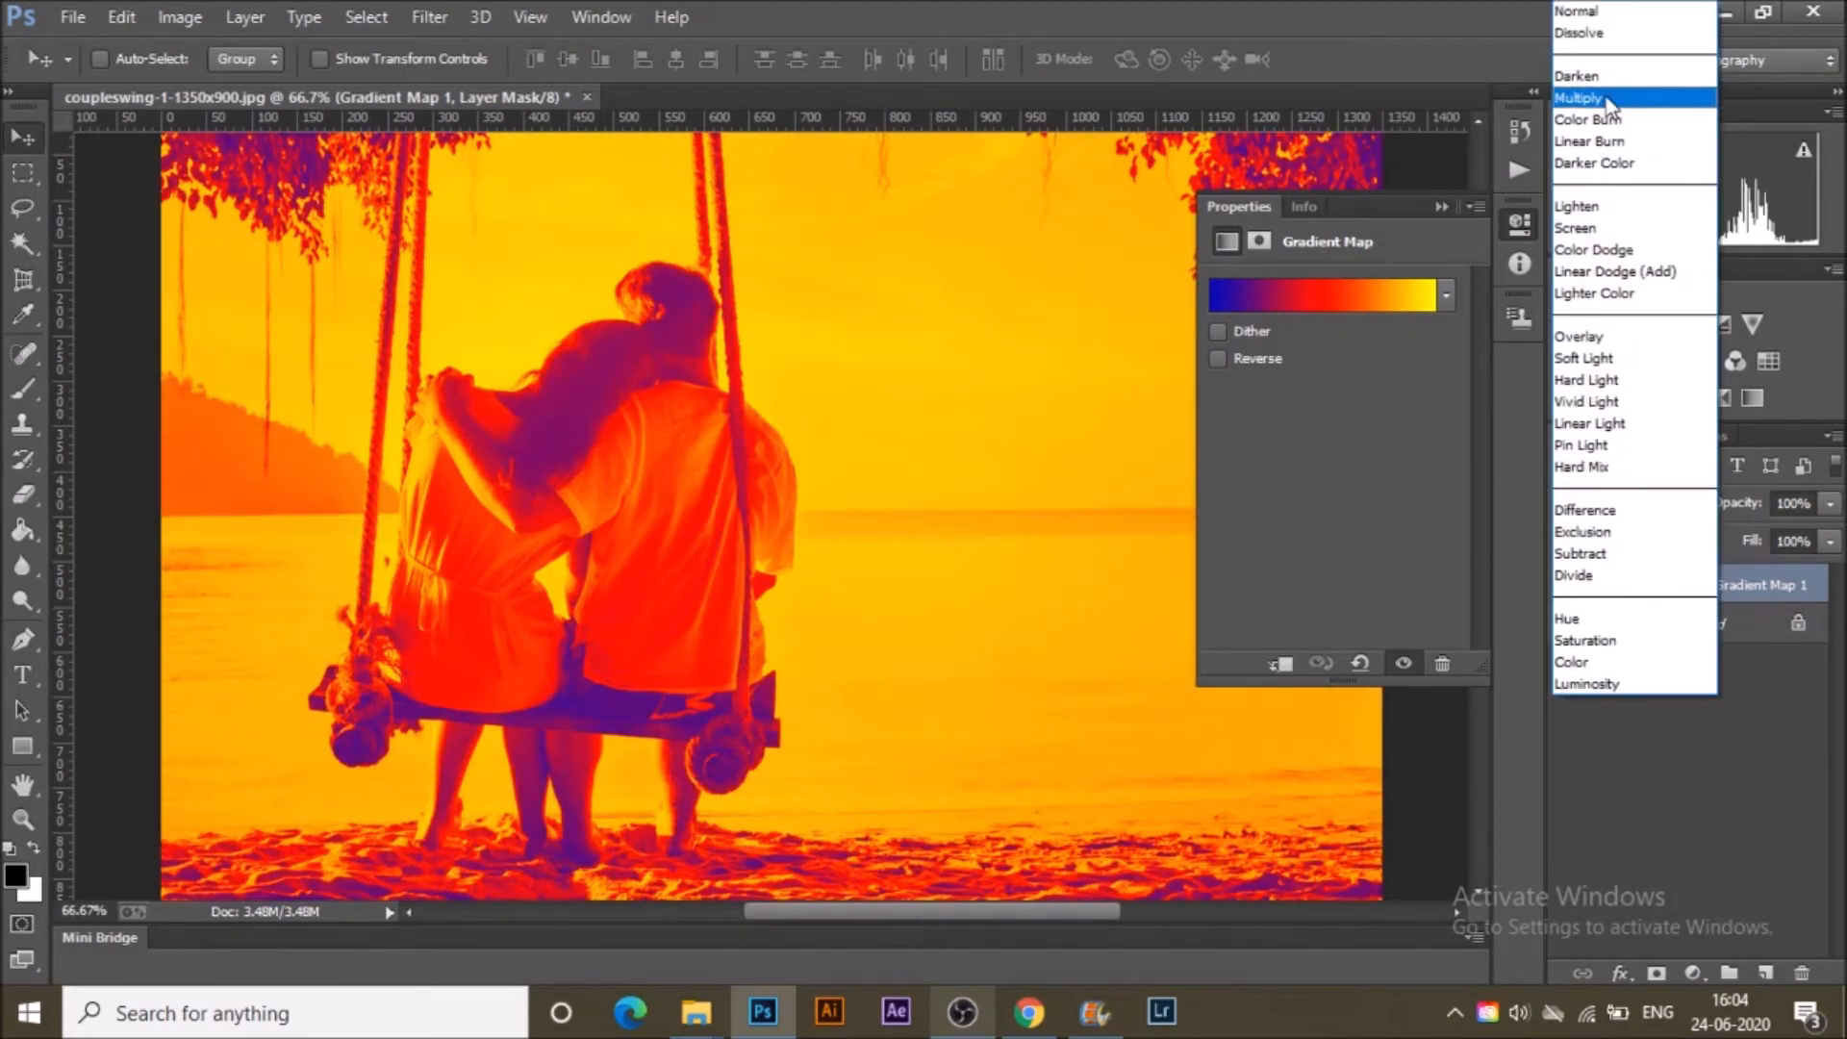
left_click(1610, 99)
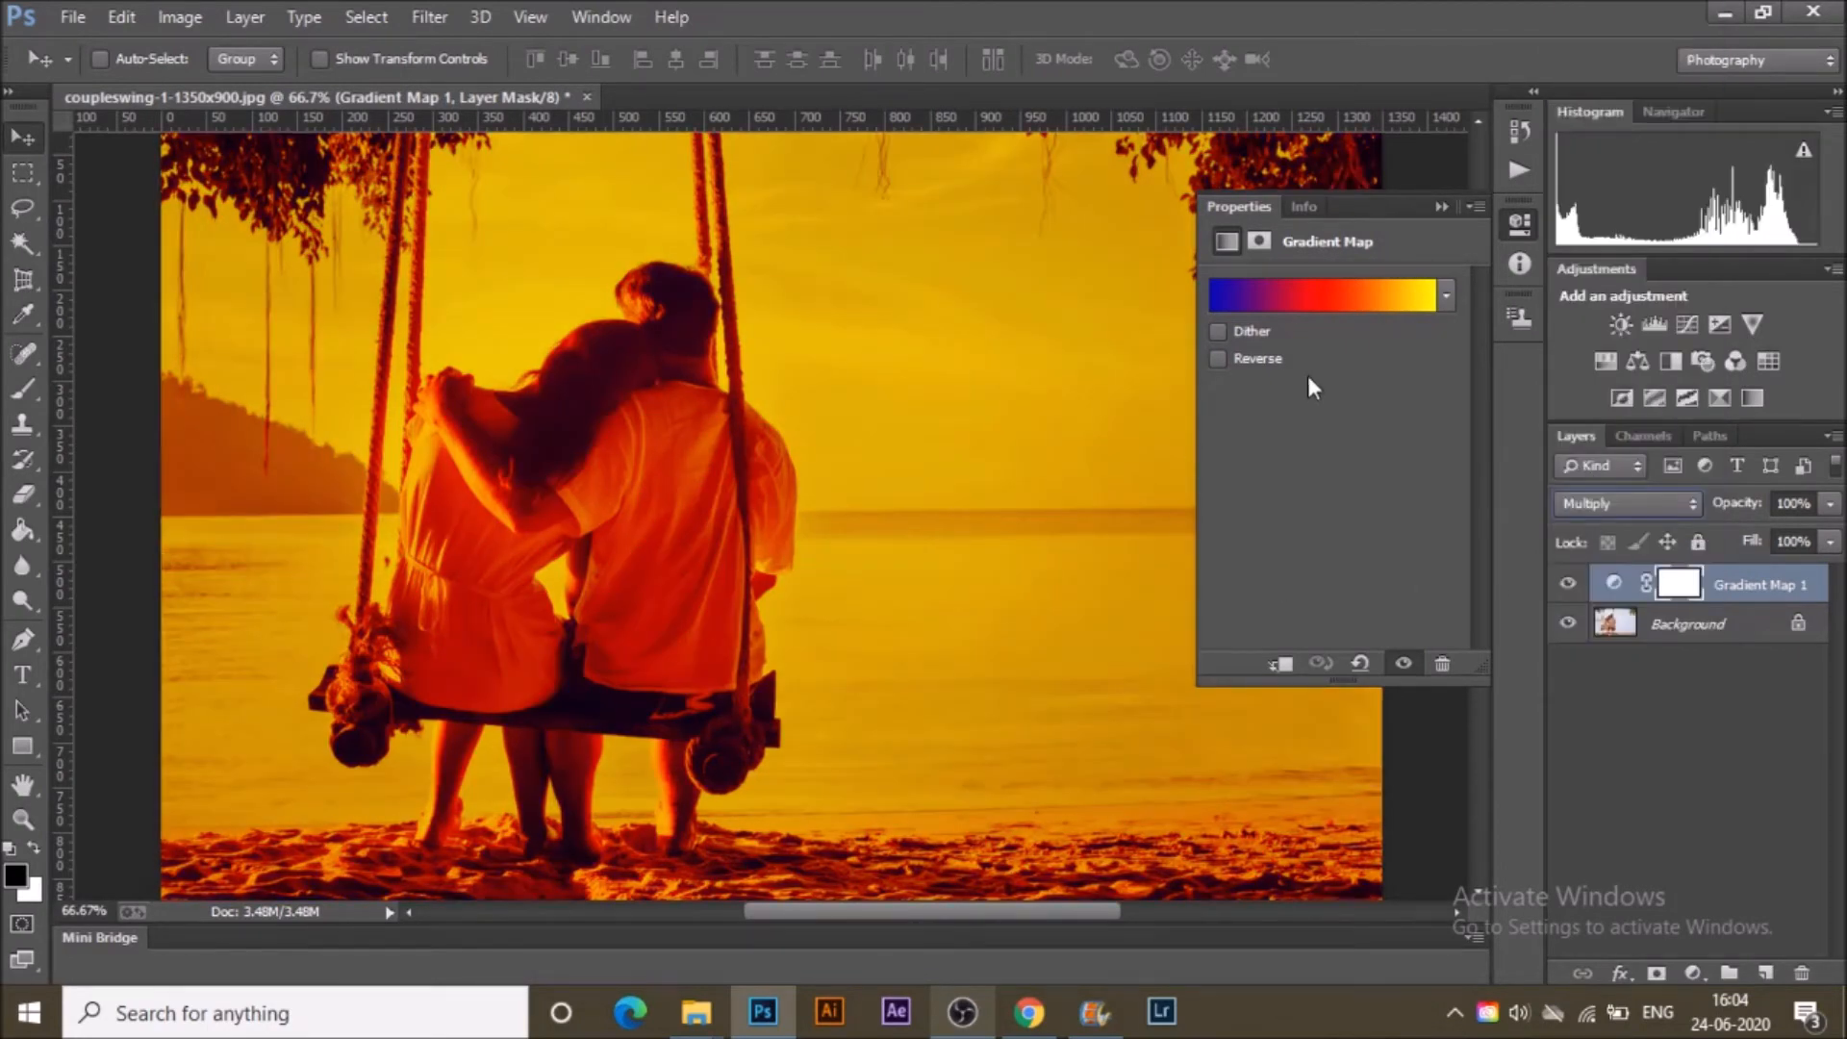
Collapse the gradient map's properties and make the Gradient Map 1 adjustment active instead of its mask.
left_click(1442, 206)
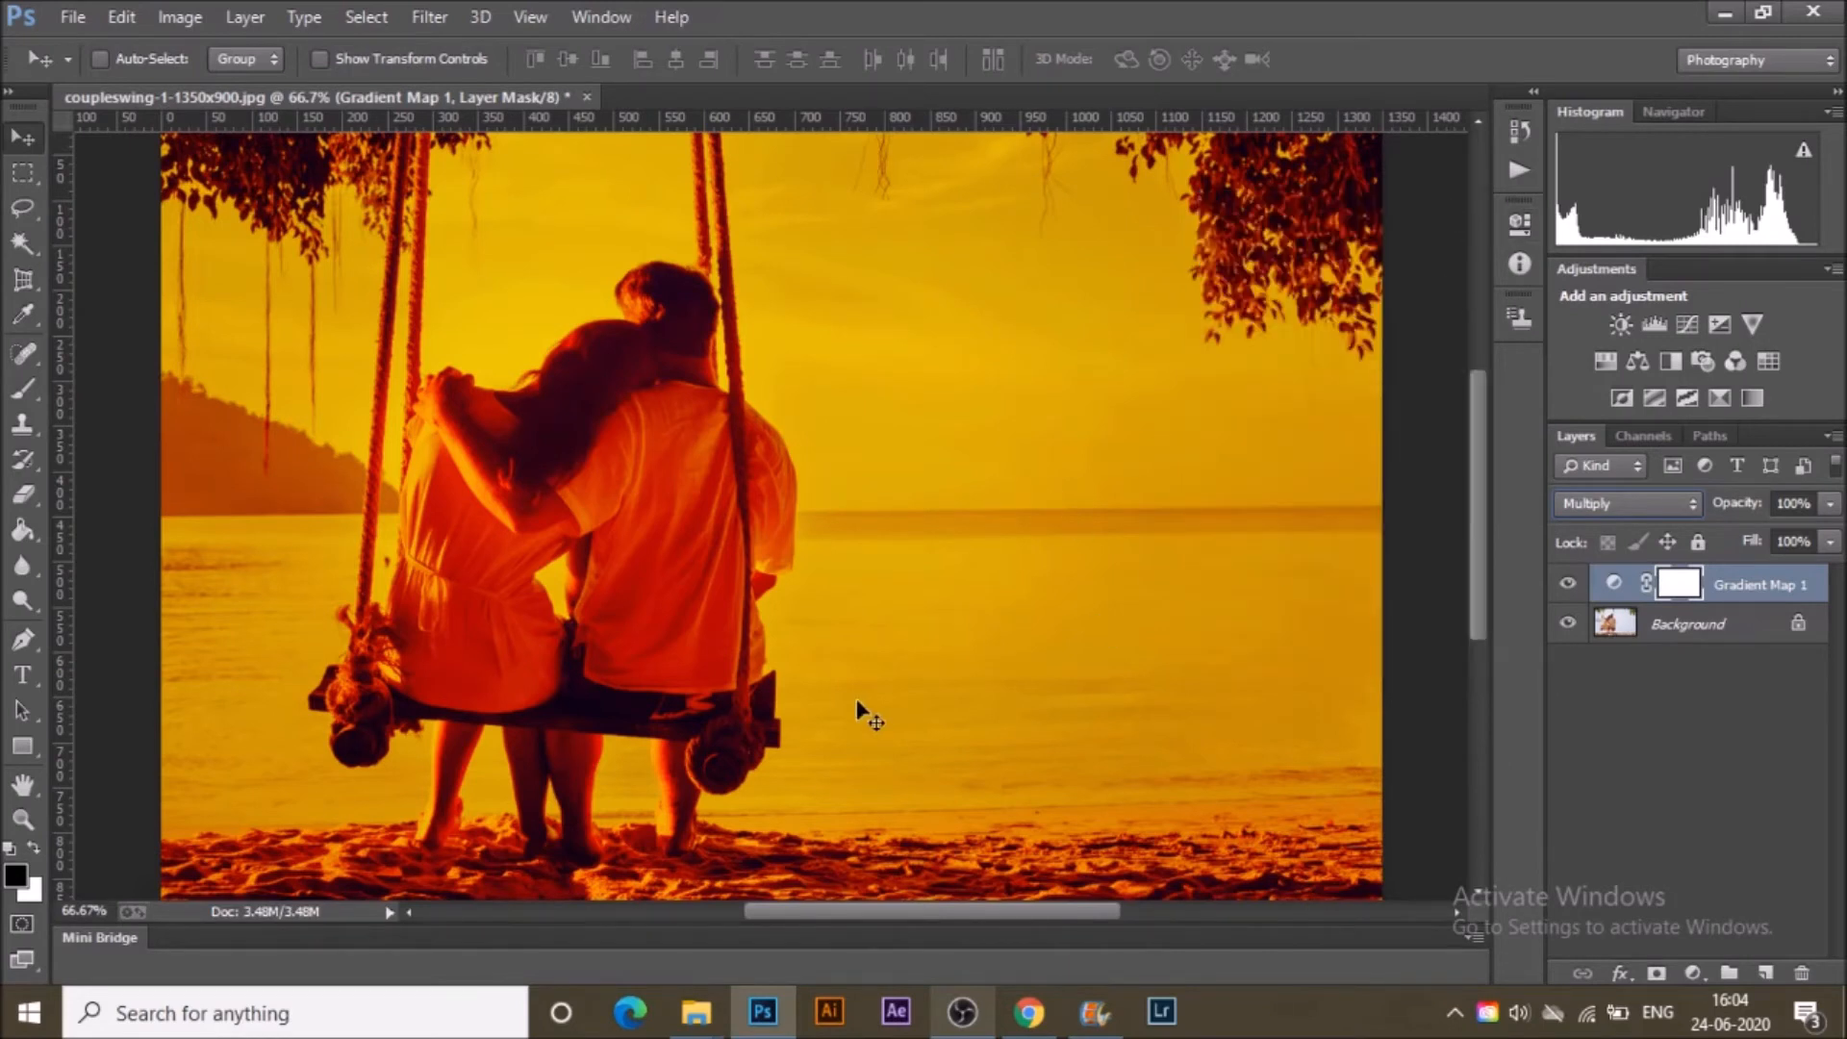
left_click(1626, 592)
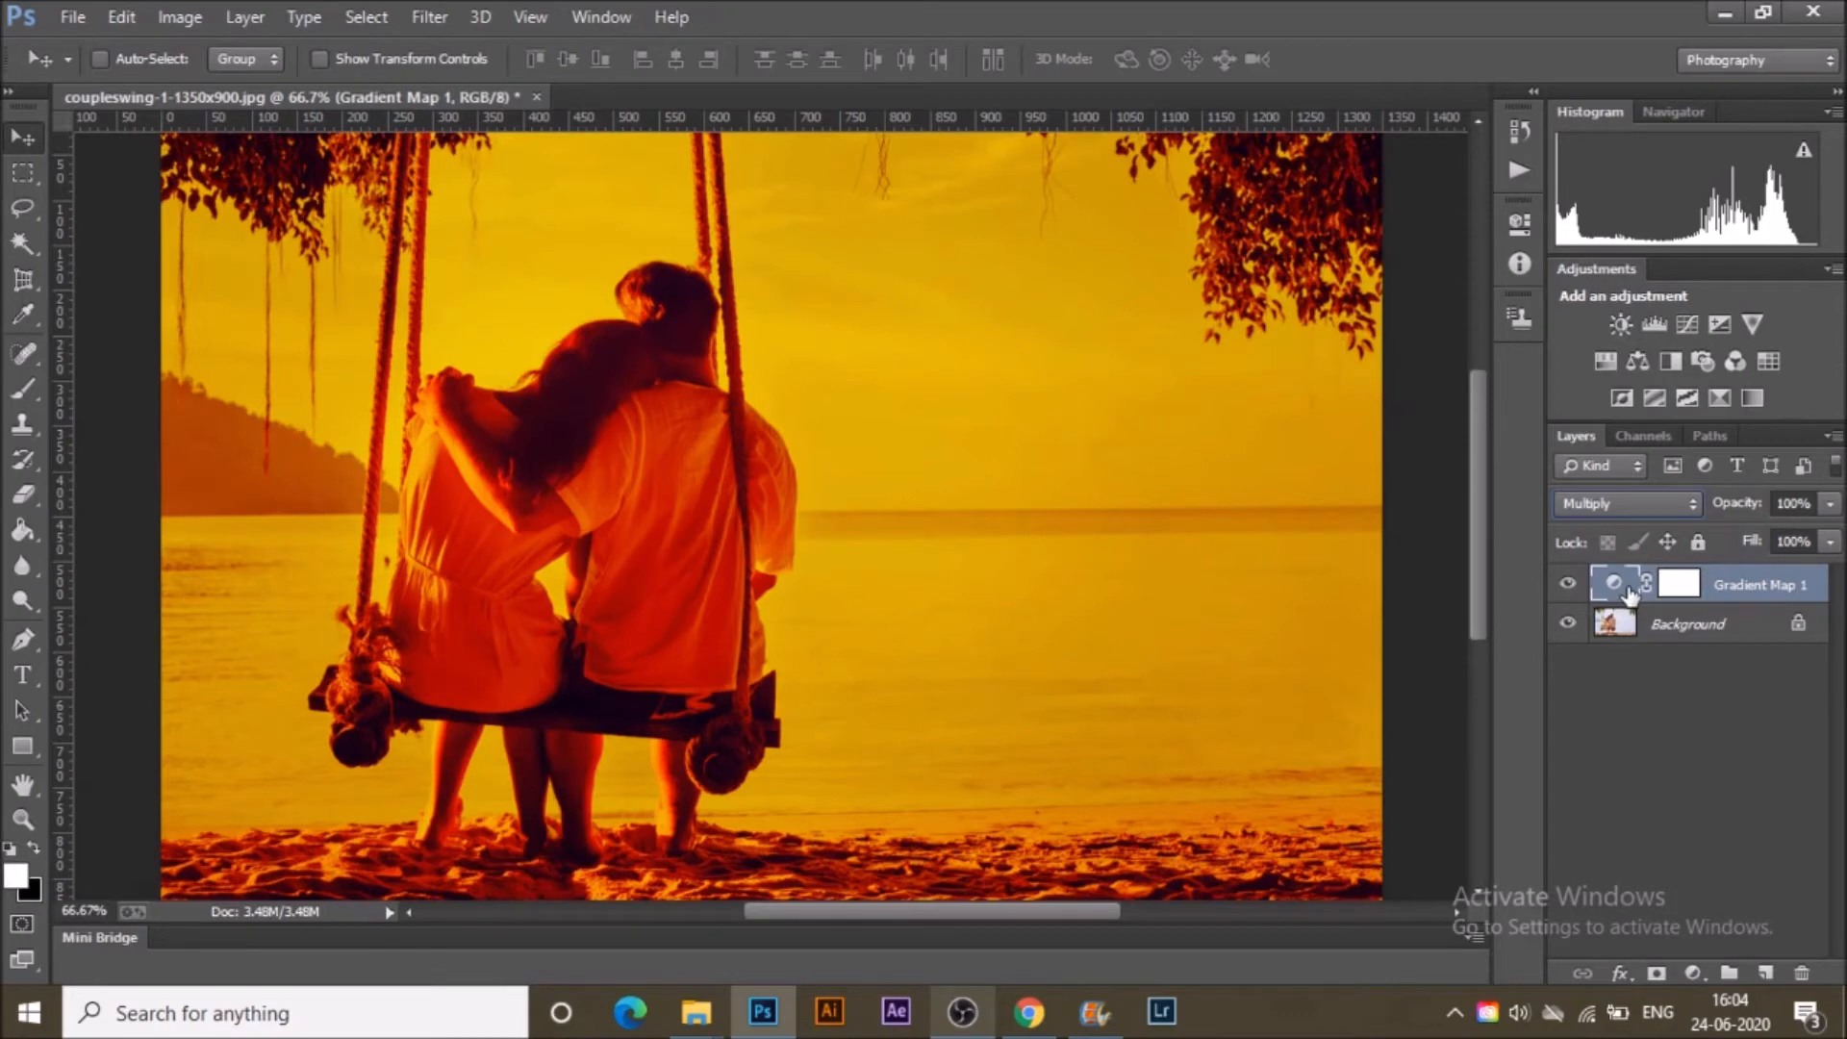
Open the Gradient Map 1 gradient for editing, try the Transparent Rainbow and Violet, Orange presets, and choose the Blue, Red, Yellow preset.
double_click(1626, 588)
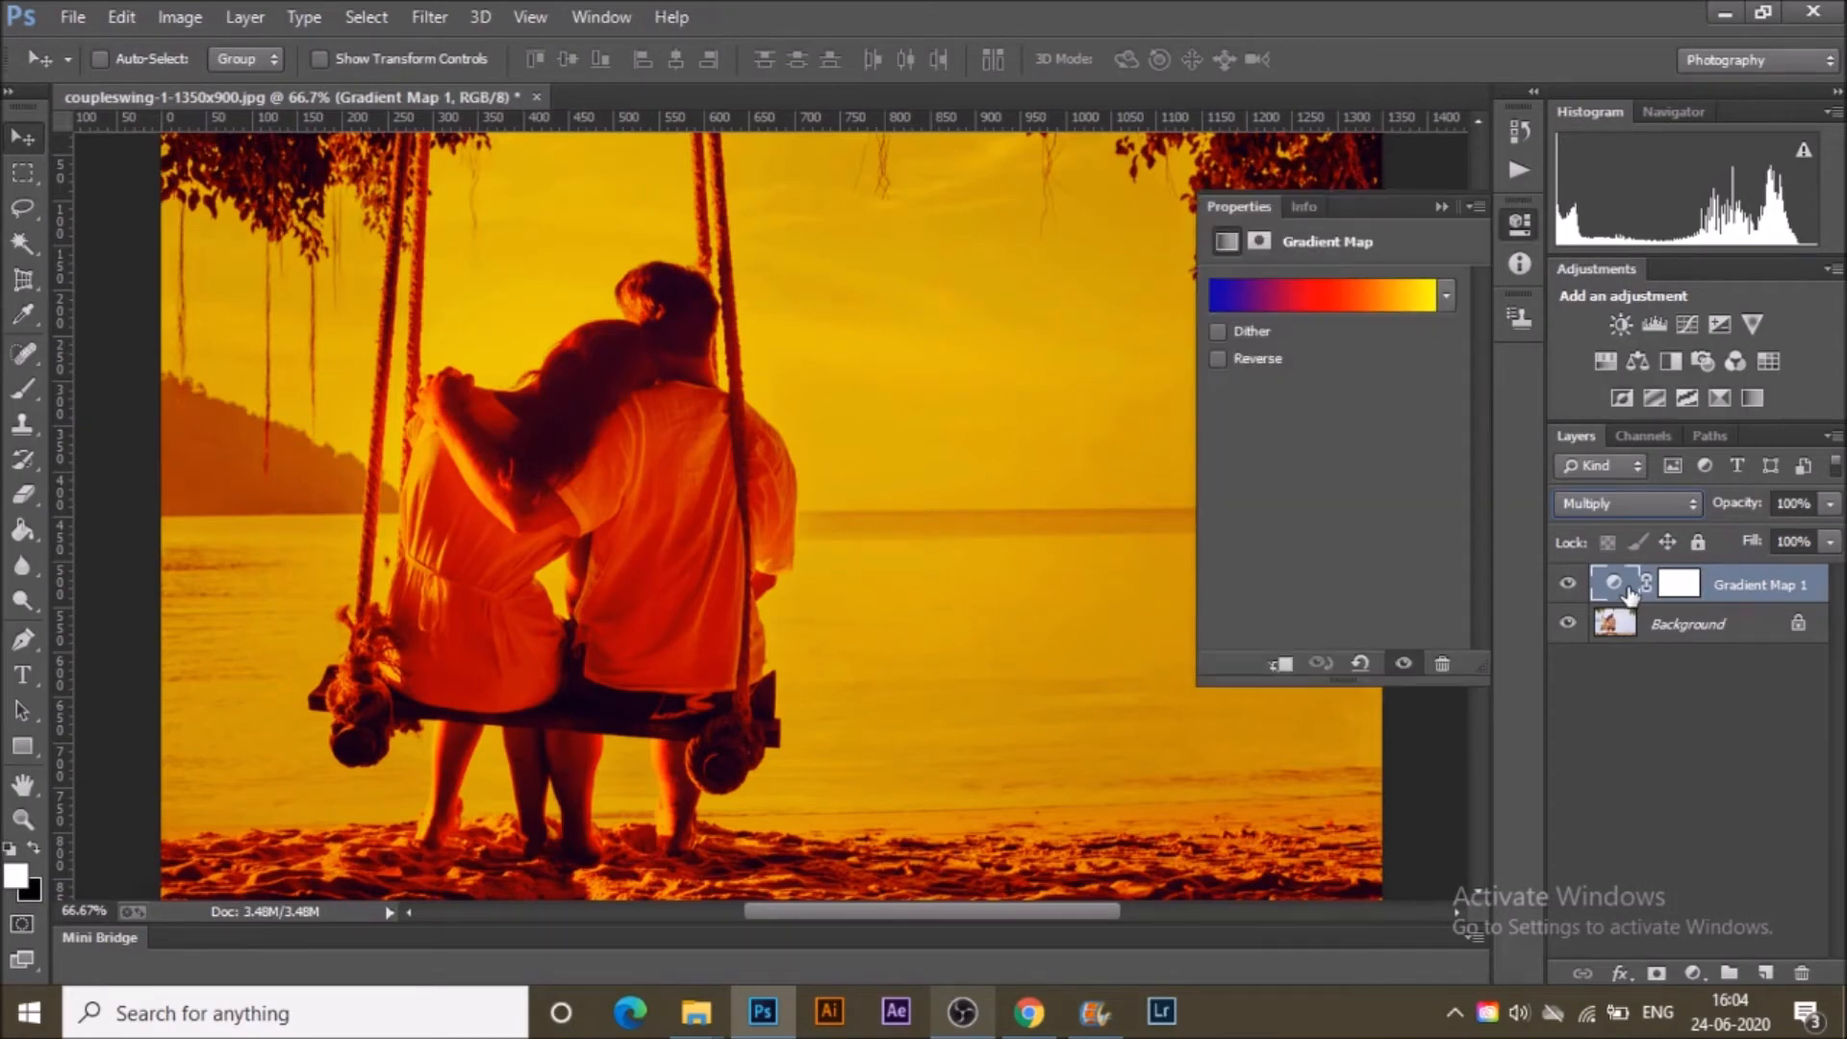
left_click(1363, 291)
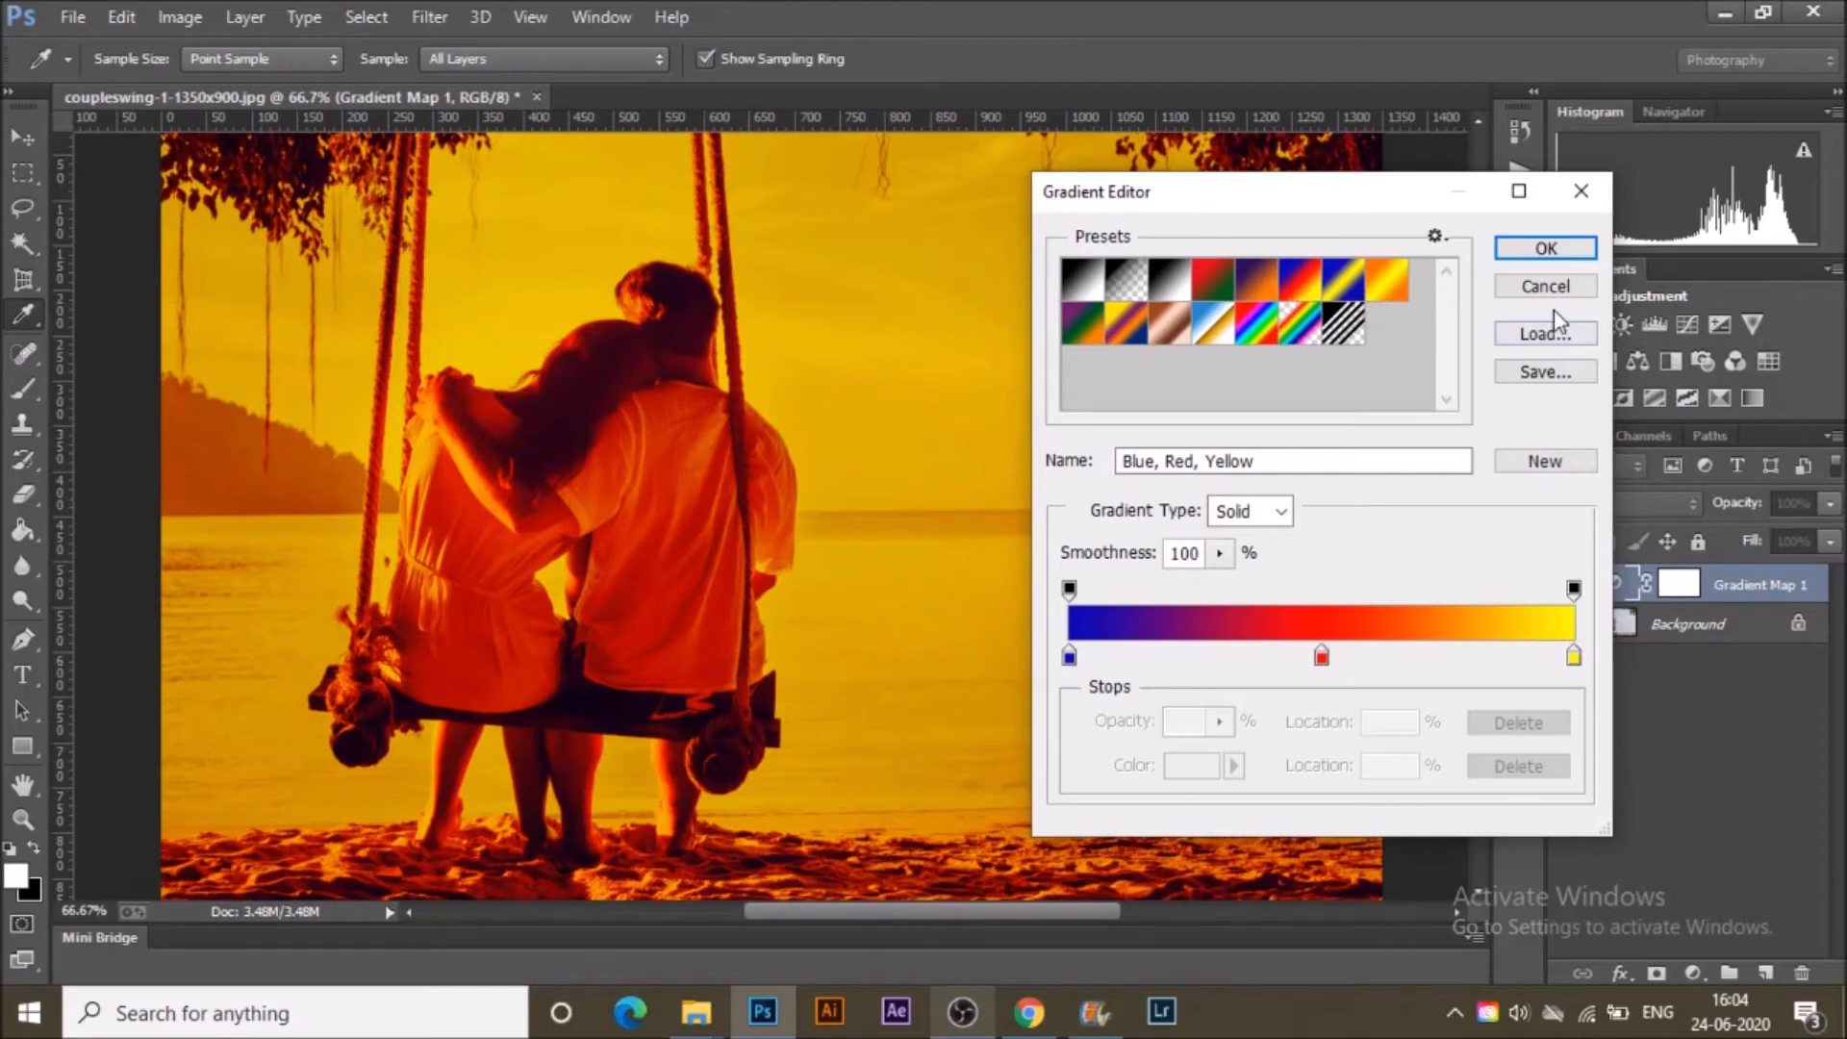
key("Return")
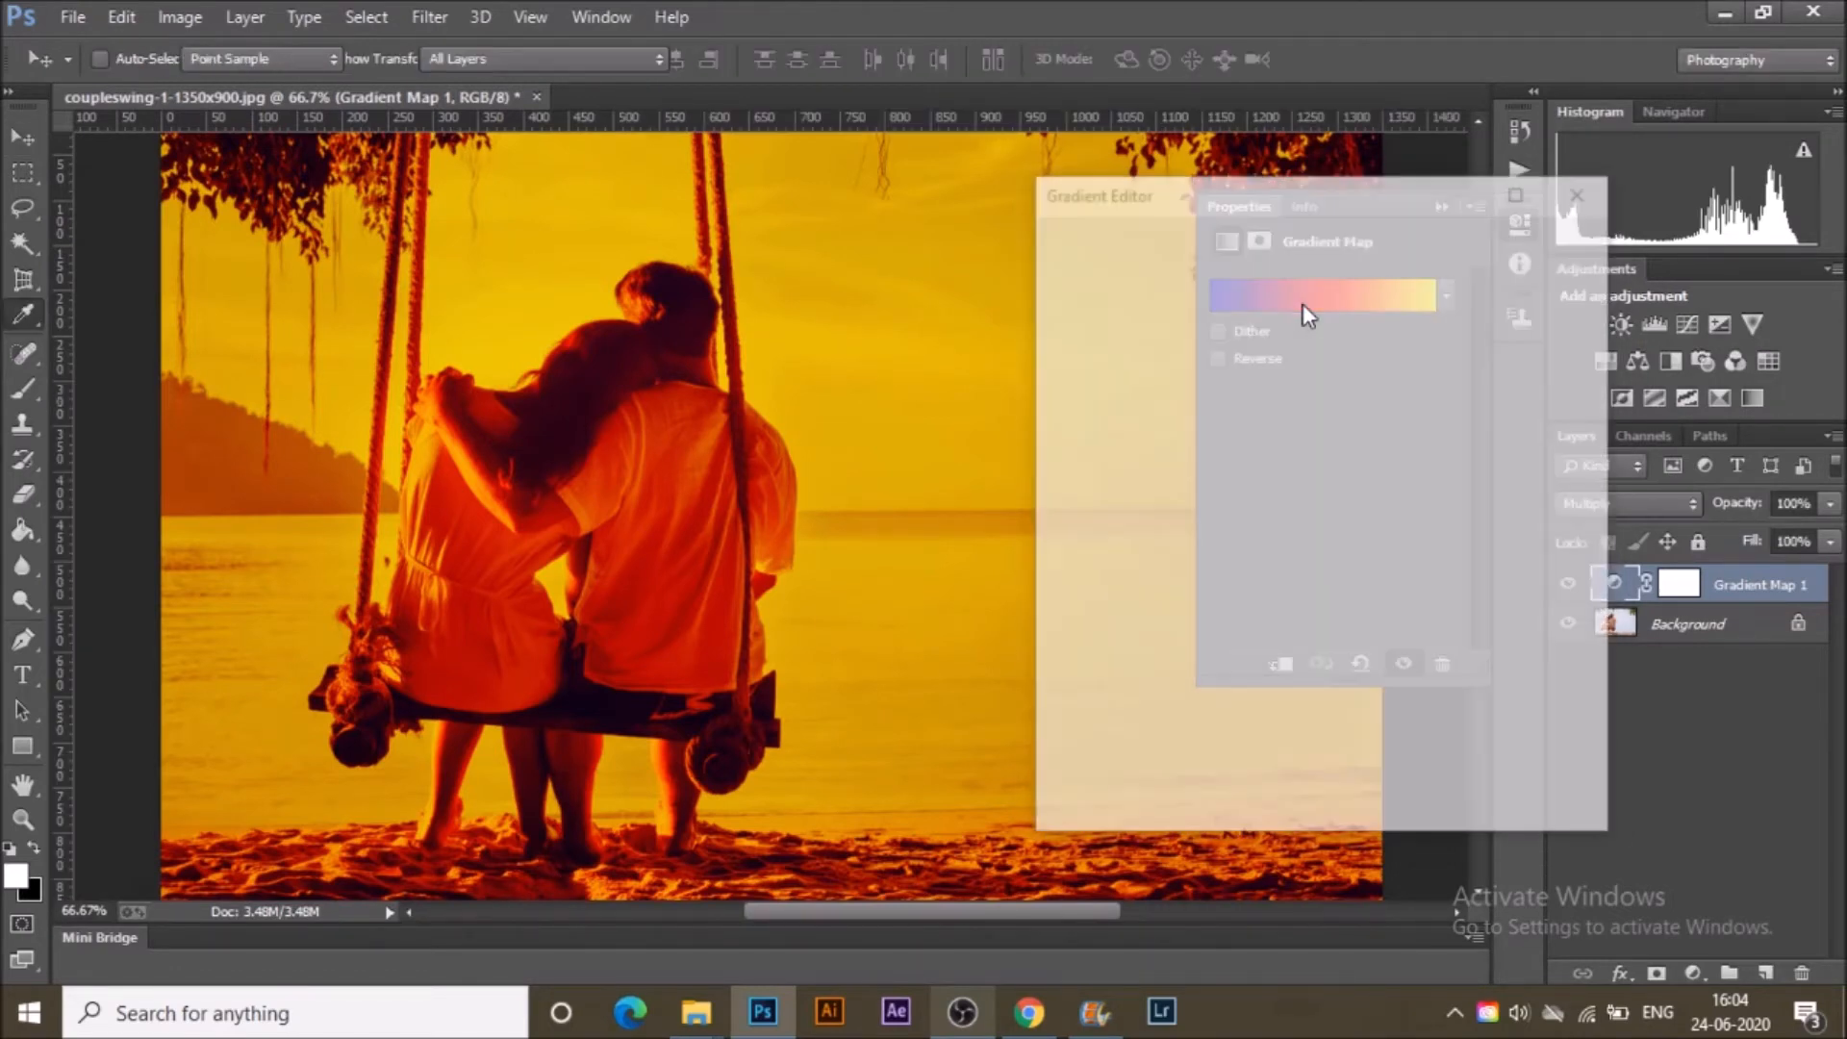
left_click(1299, 323)
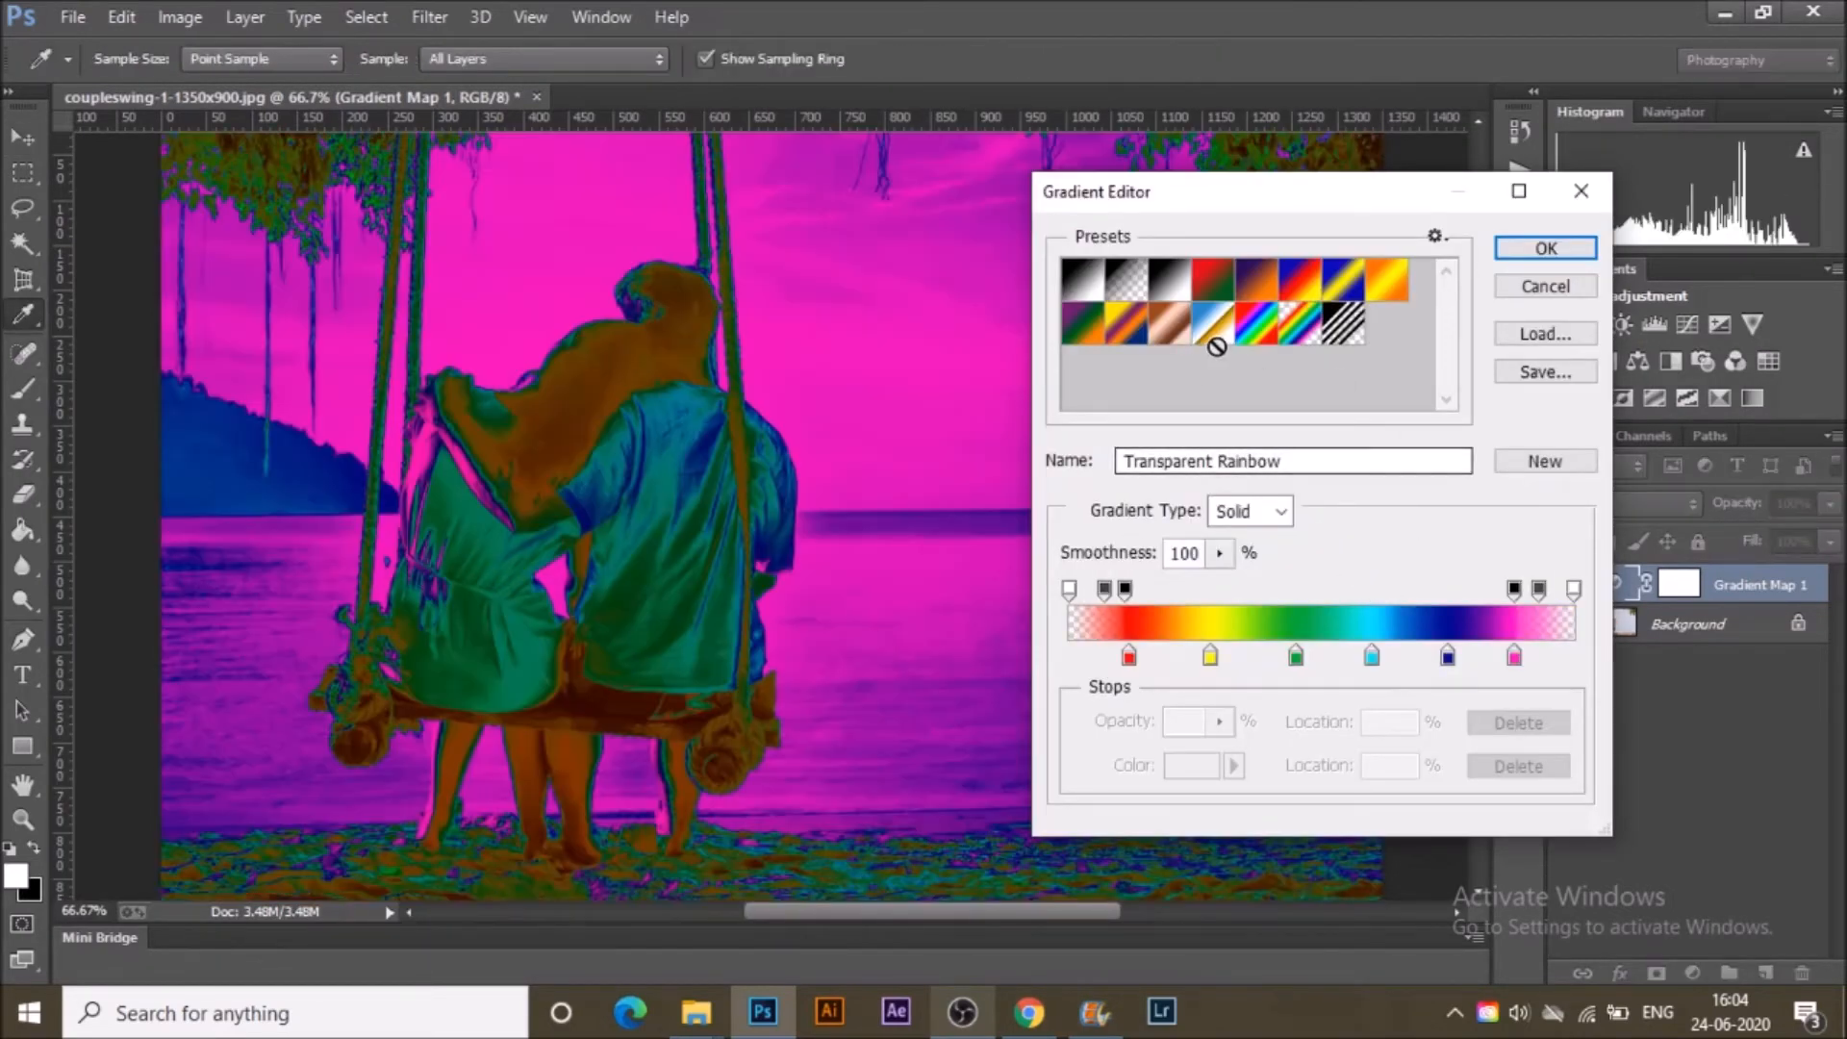
left_click(1258, 288)
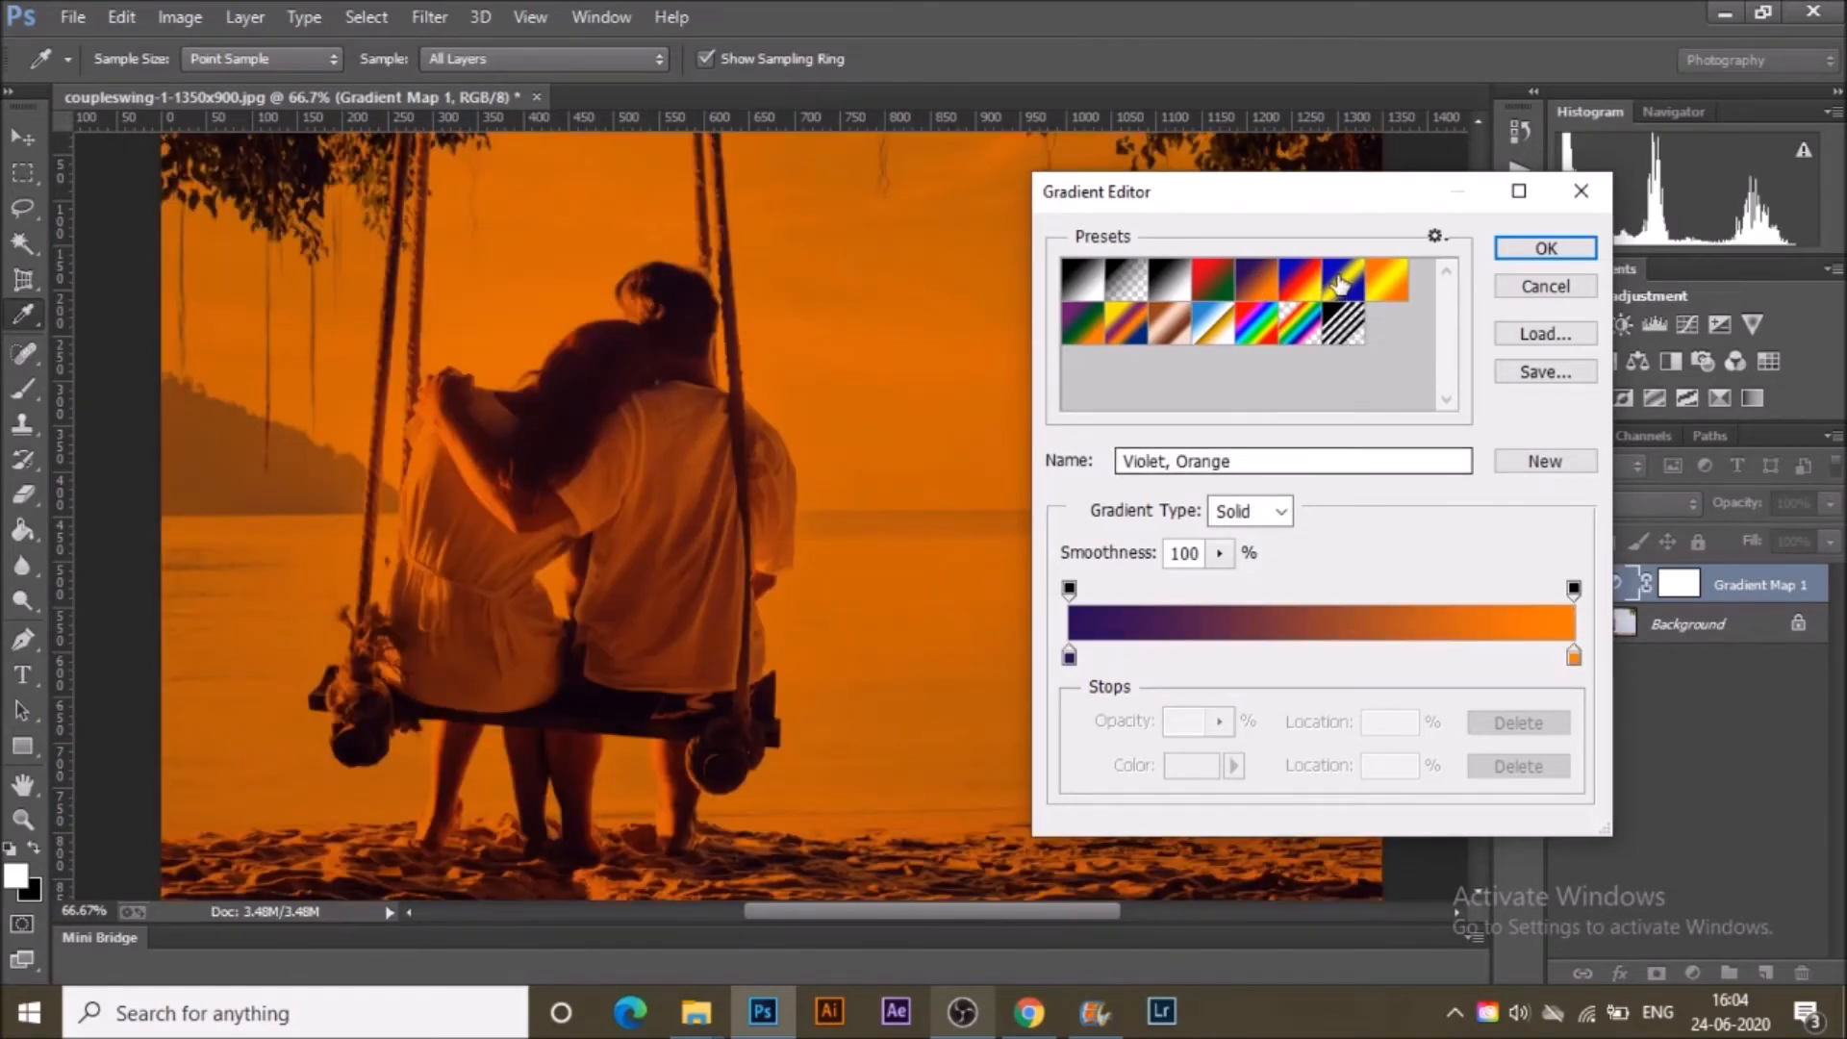
left_click(1301, 284)
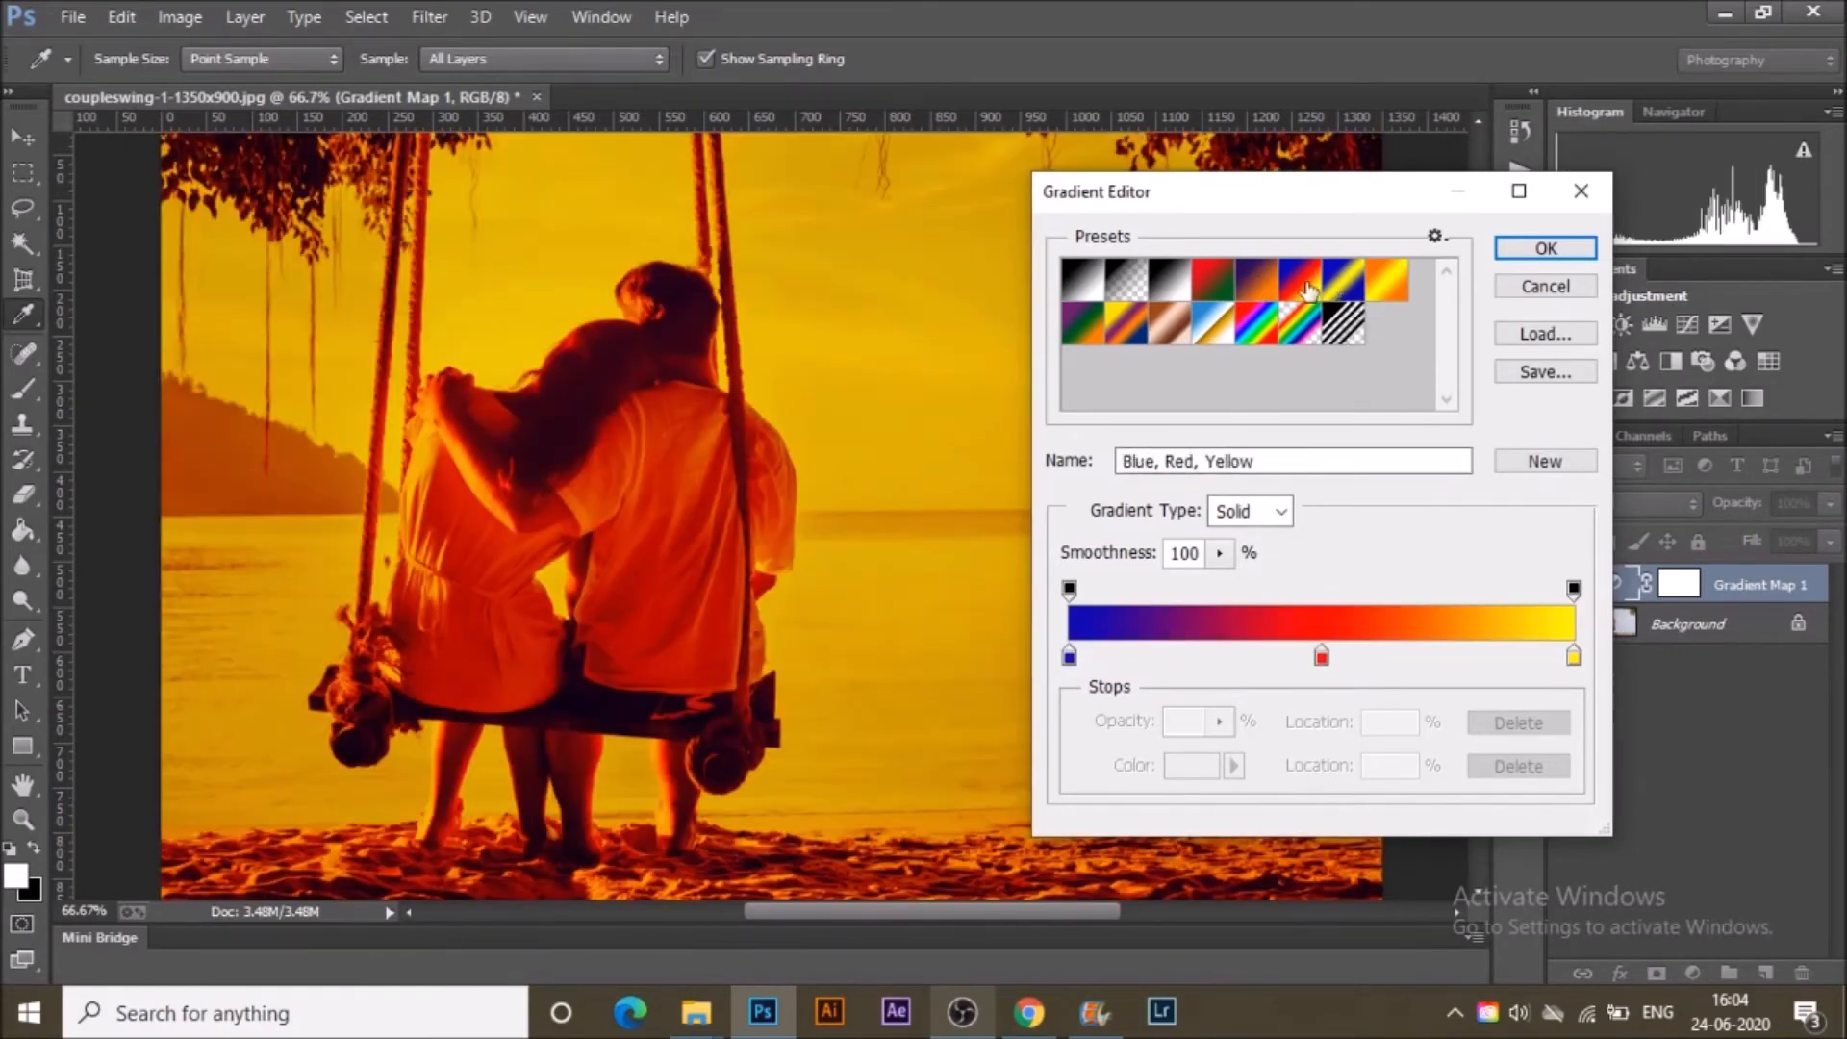
Recolour the gradient's middle stop at 50% to a magenta of about #b9097d.
left_click(1322, 657)
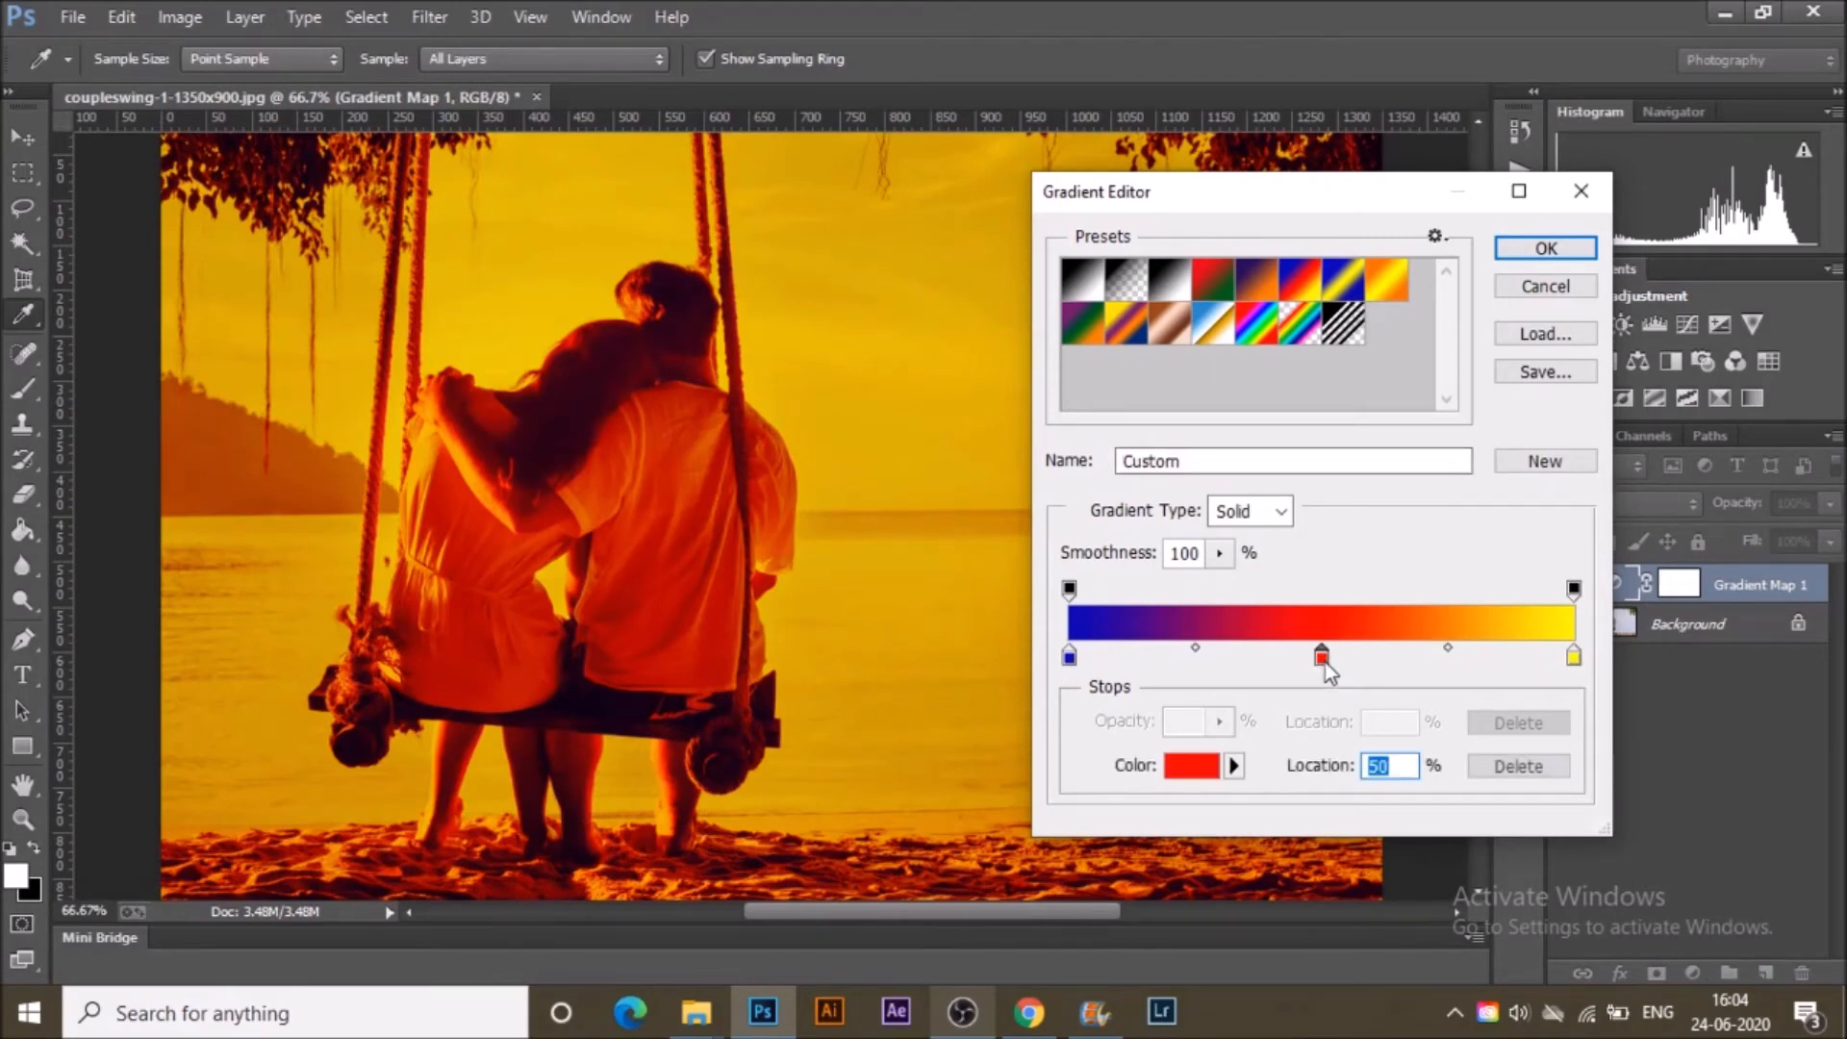
double_click(1321, 657)
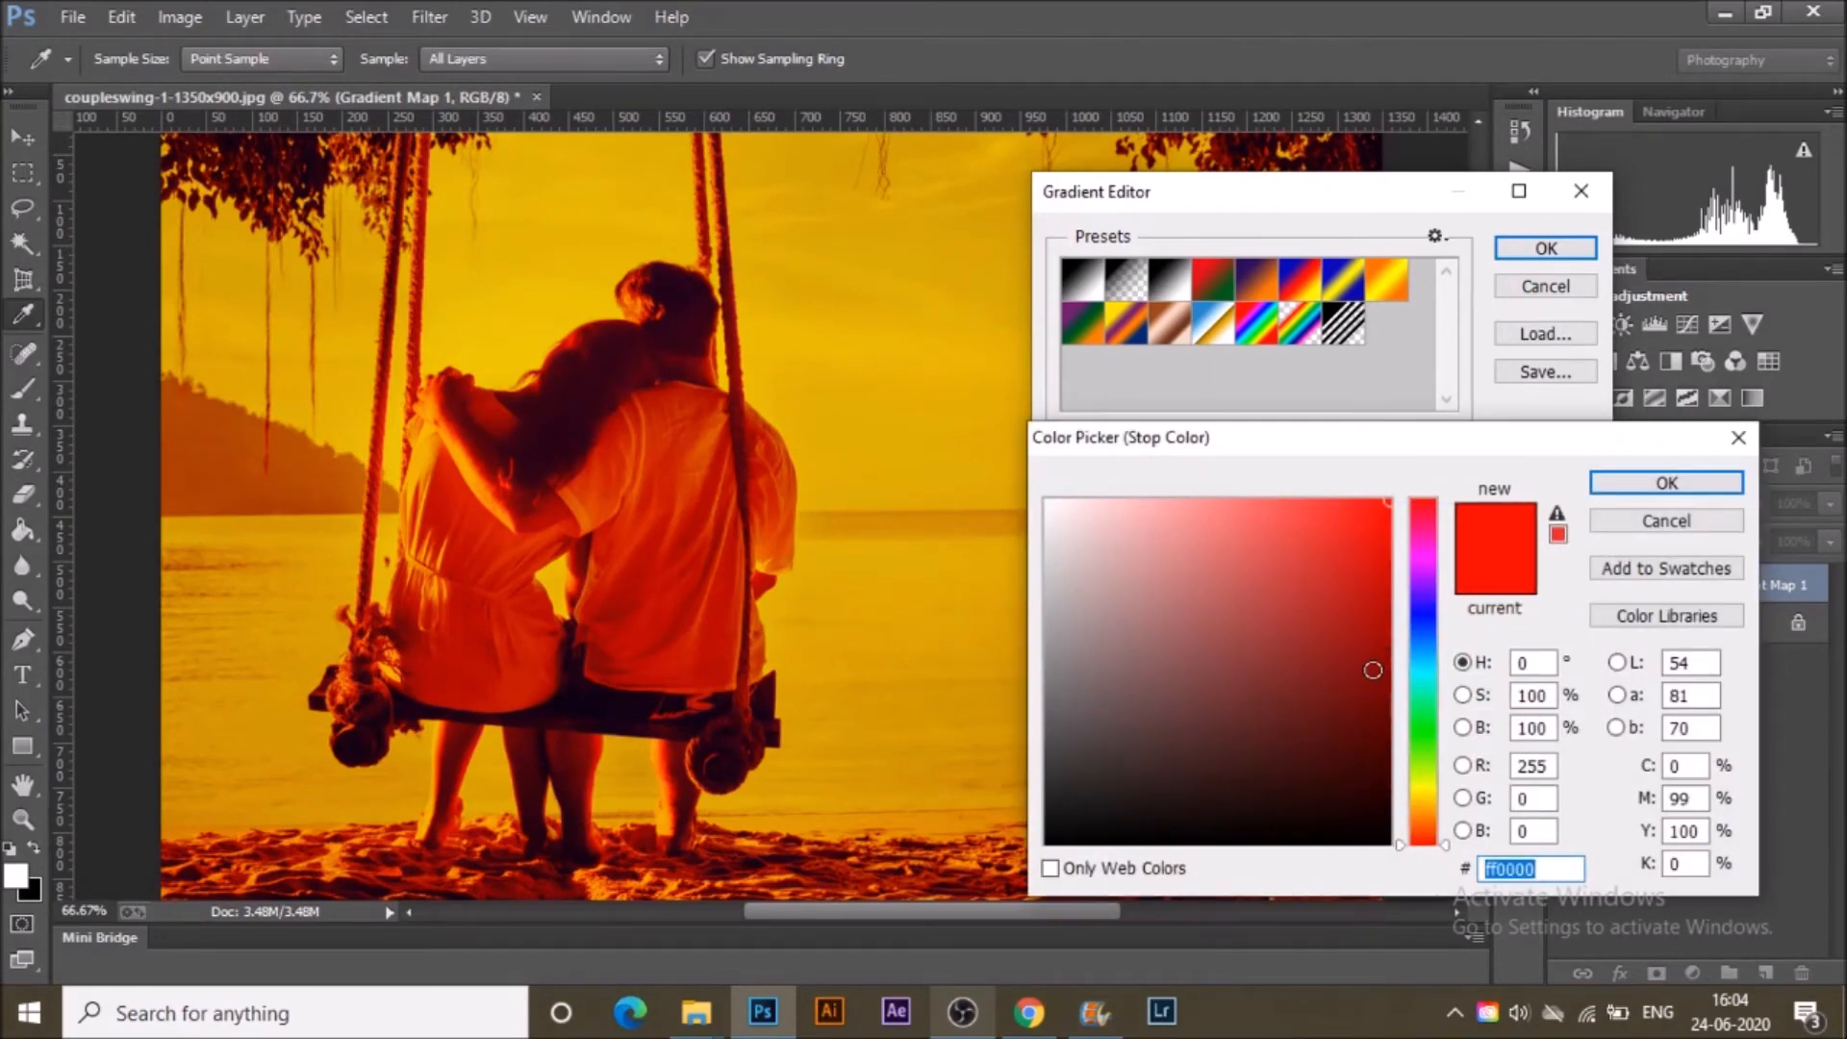
type("810707")
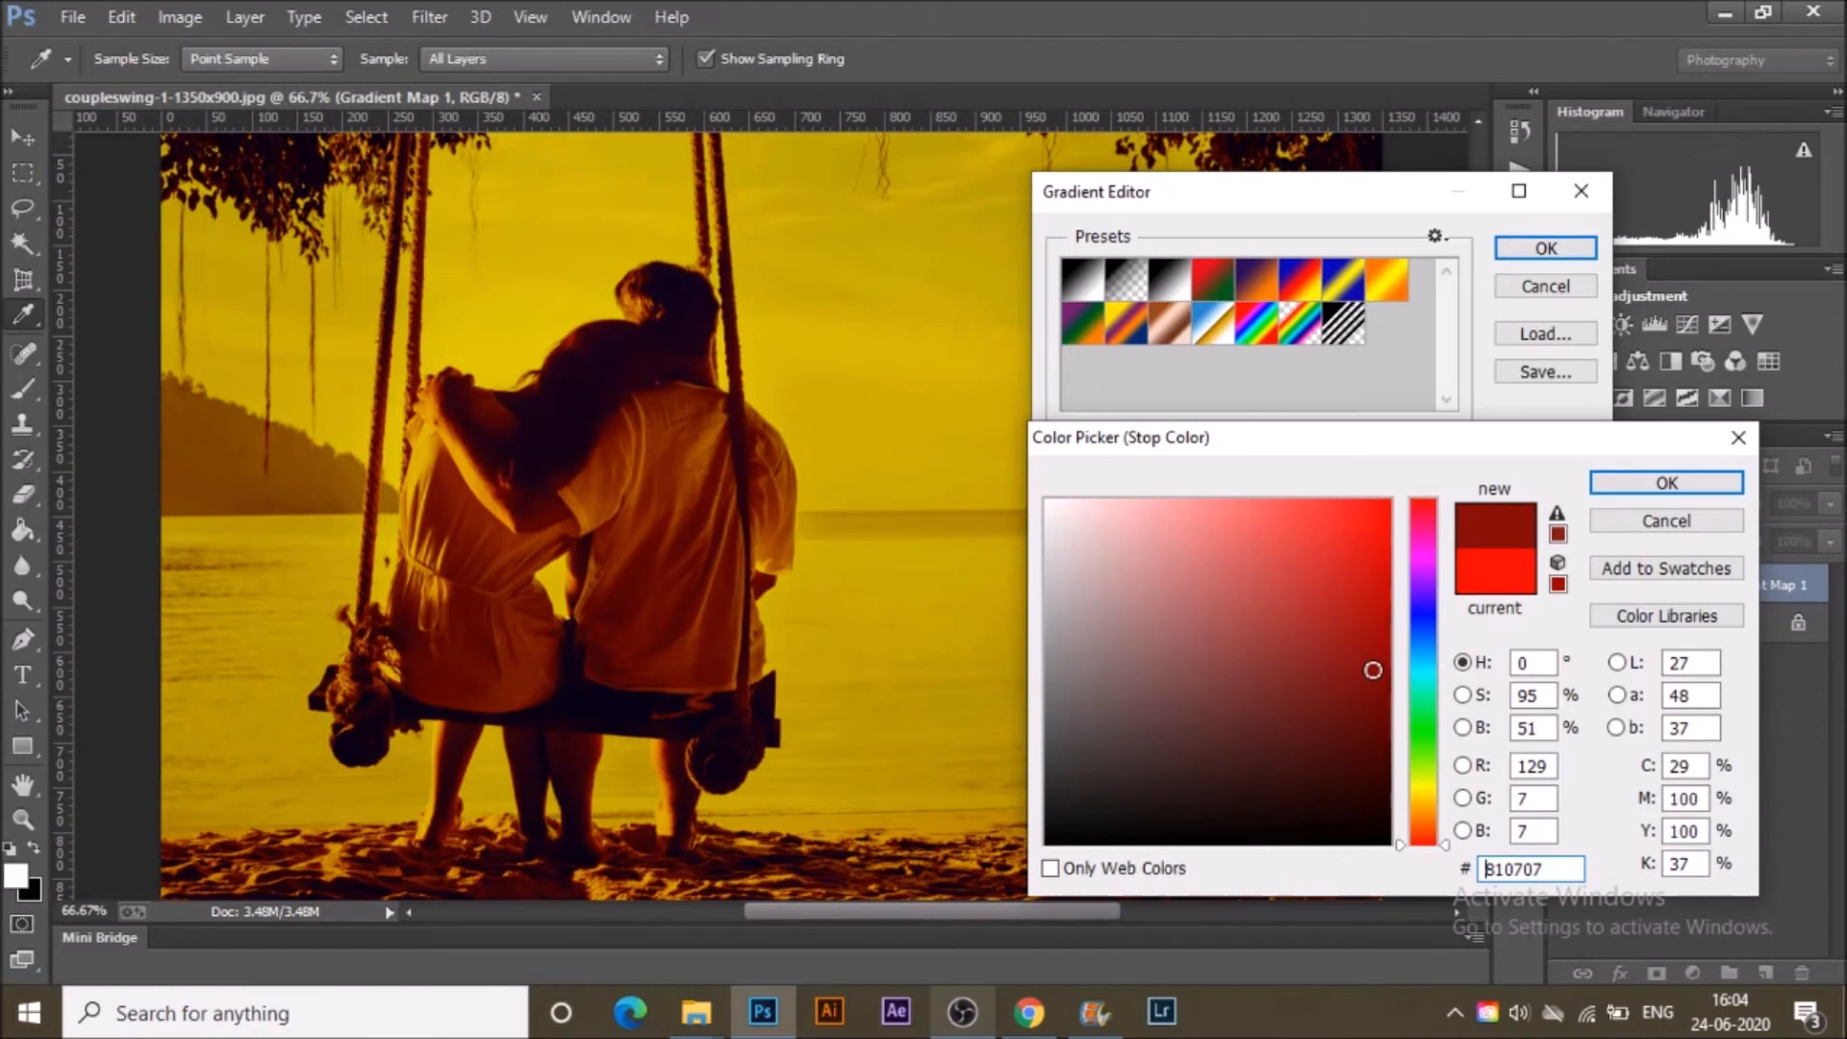
key("ctrl+a")
left_click(1430, 539)
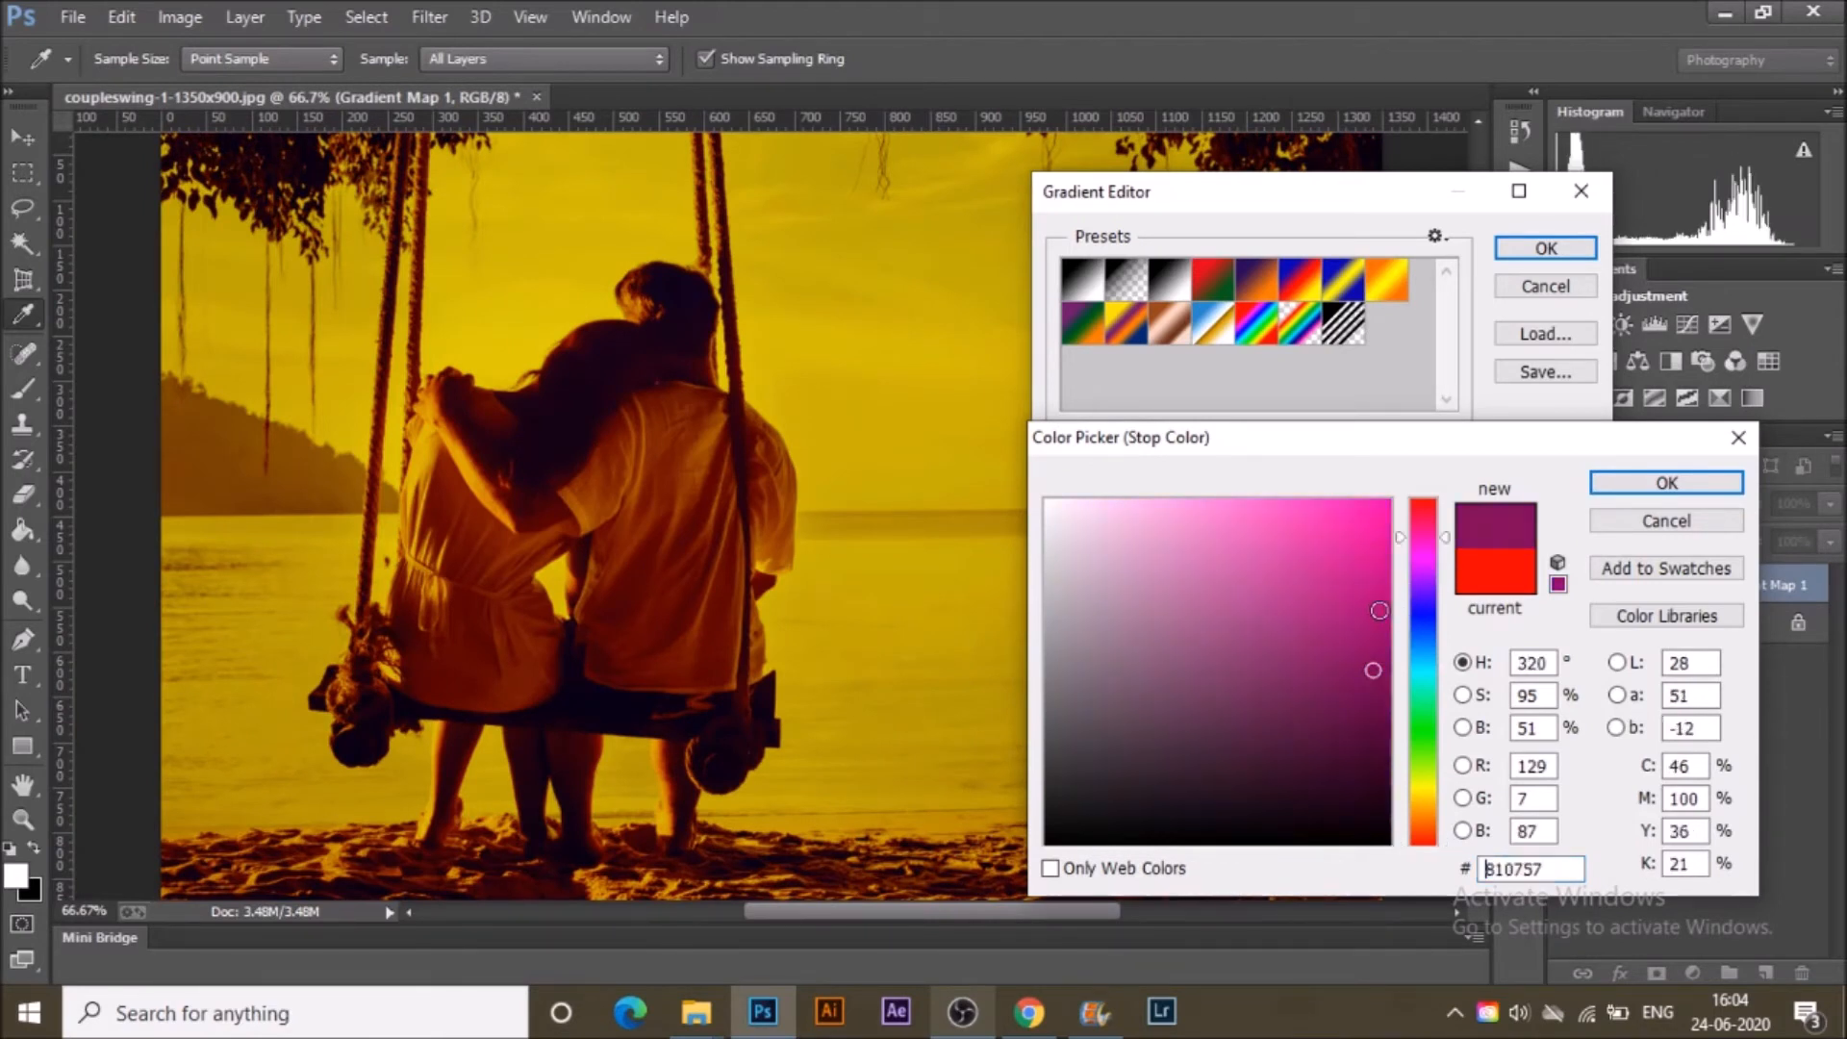
left_click(1373, 590)
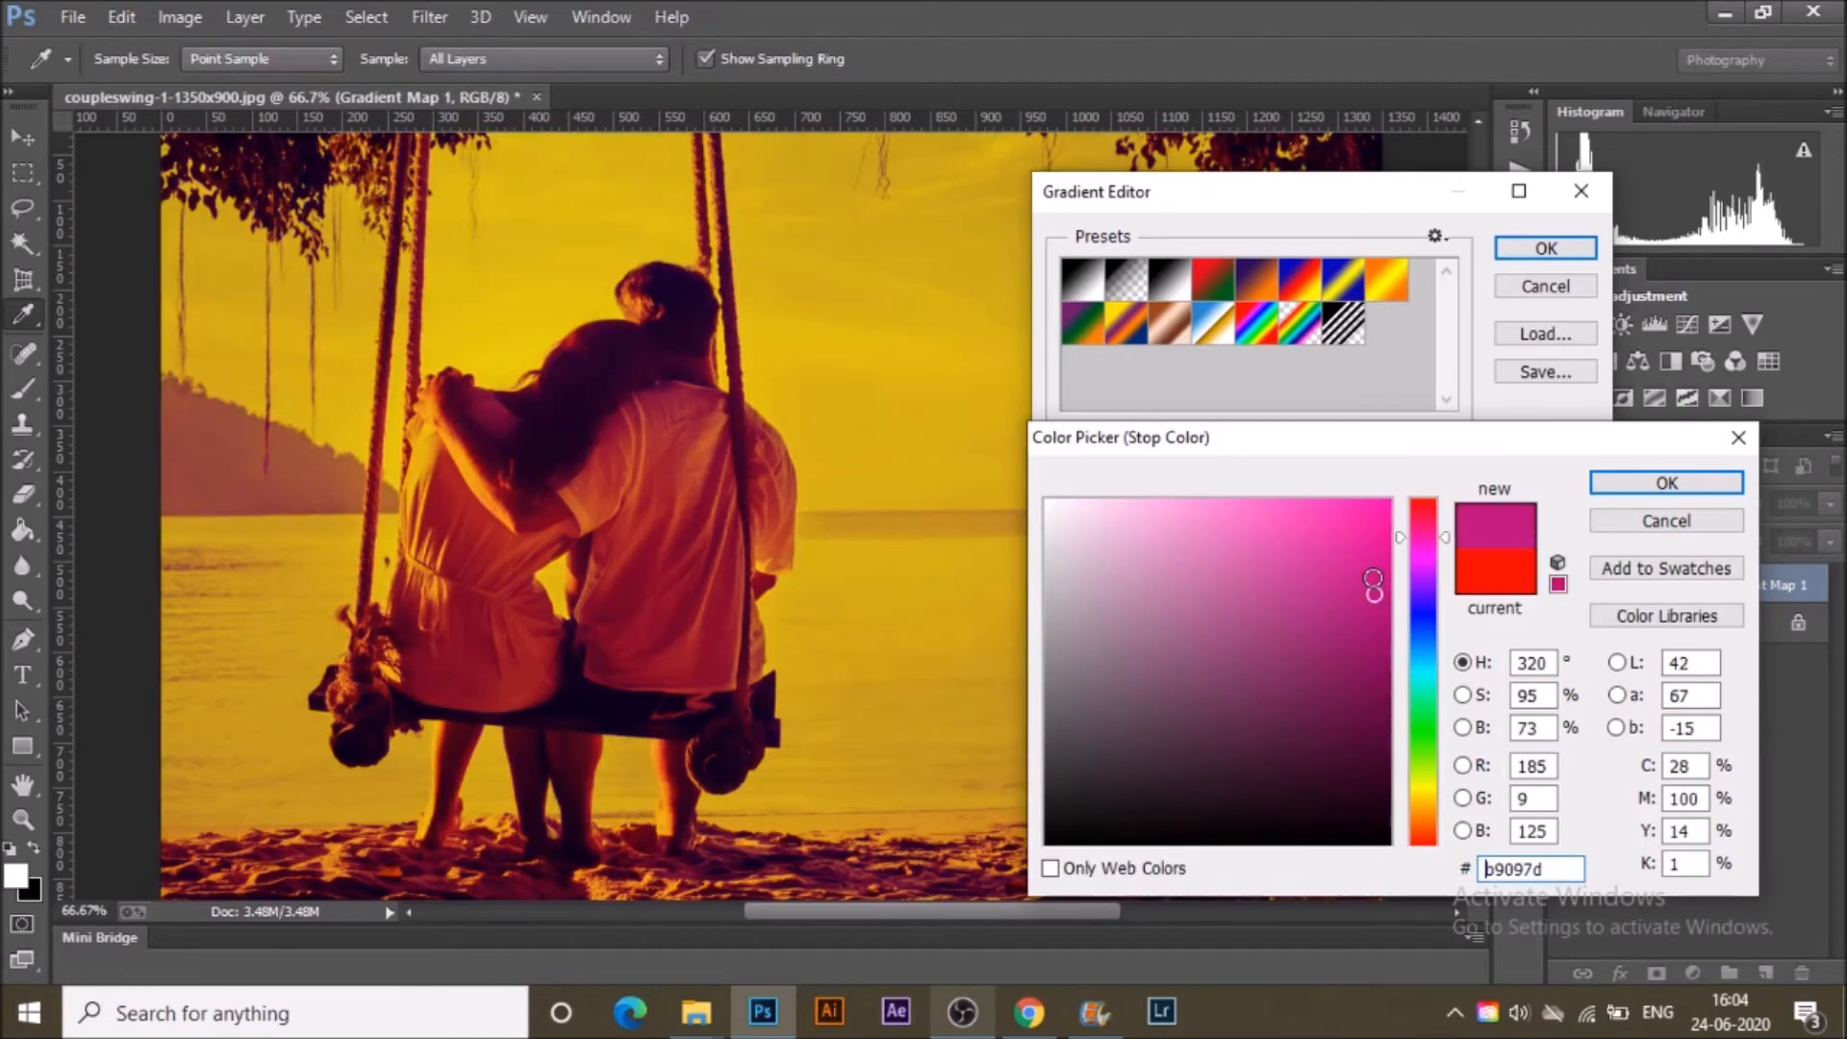
left_click(1666, 483)
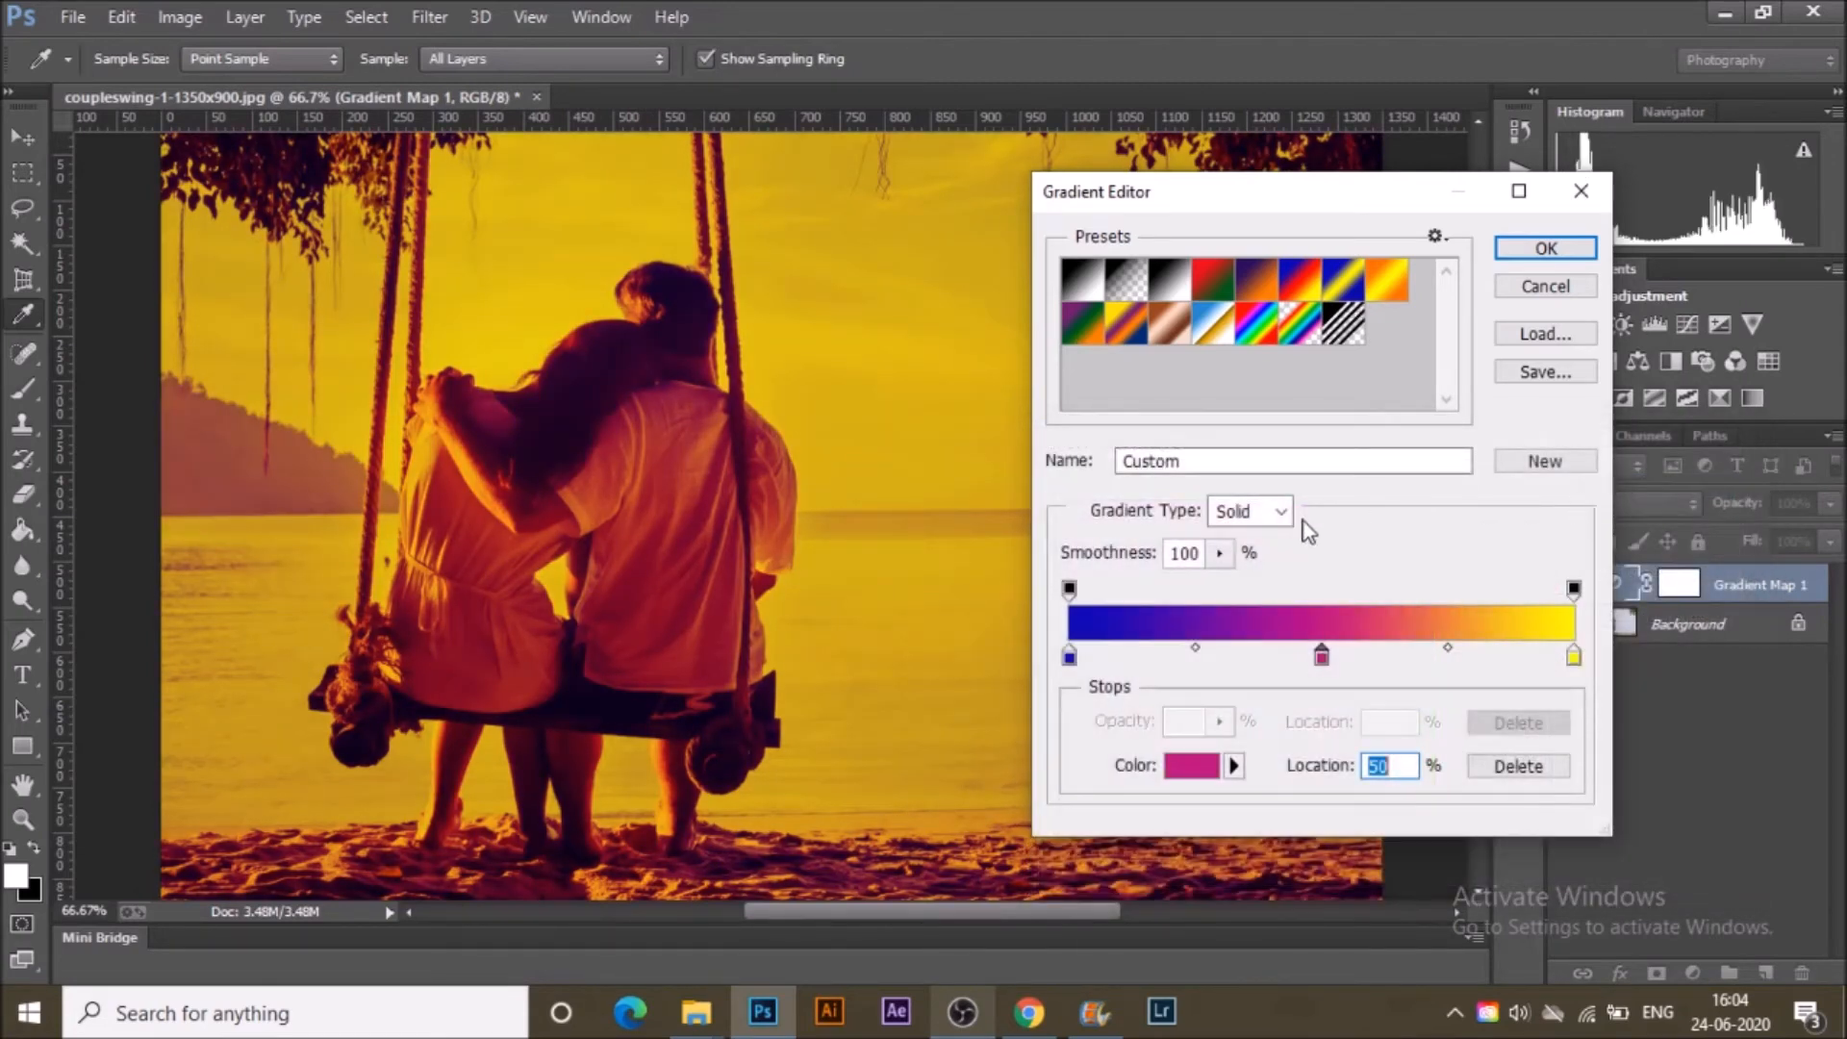
Recolour the gradient's starting stop at 0% to a near-black, trying out blue and green hues on the way.
double_click(1070, 658)
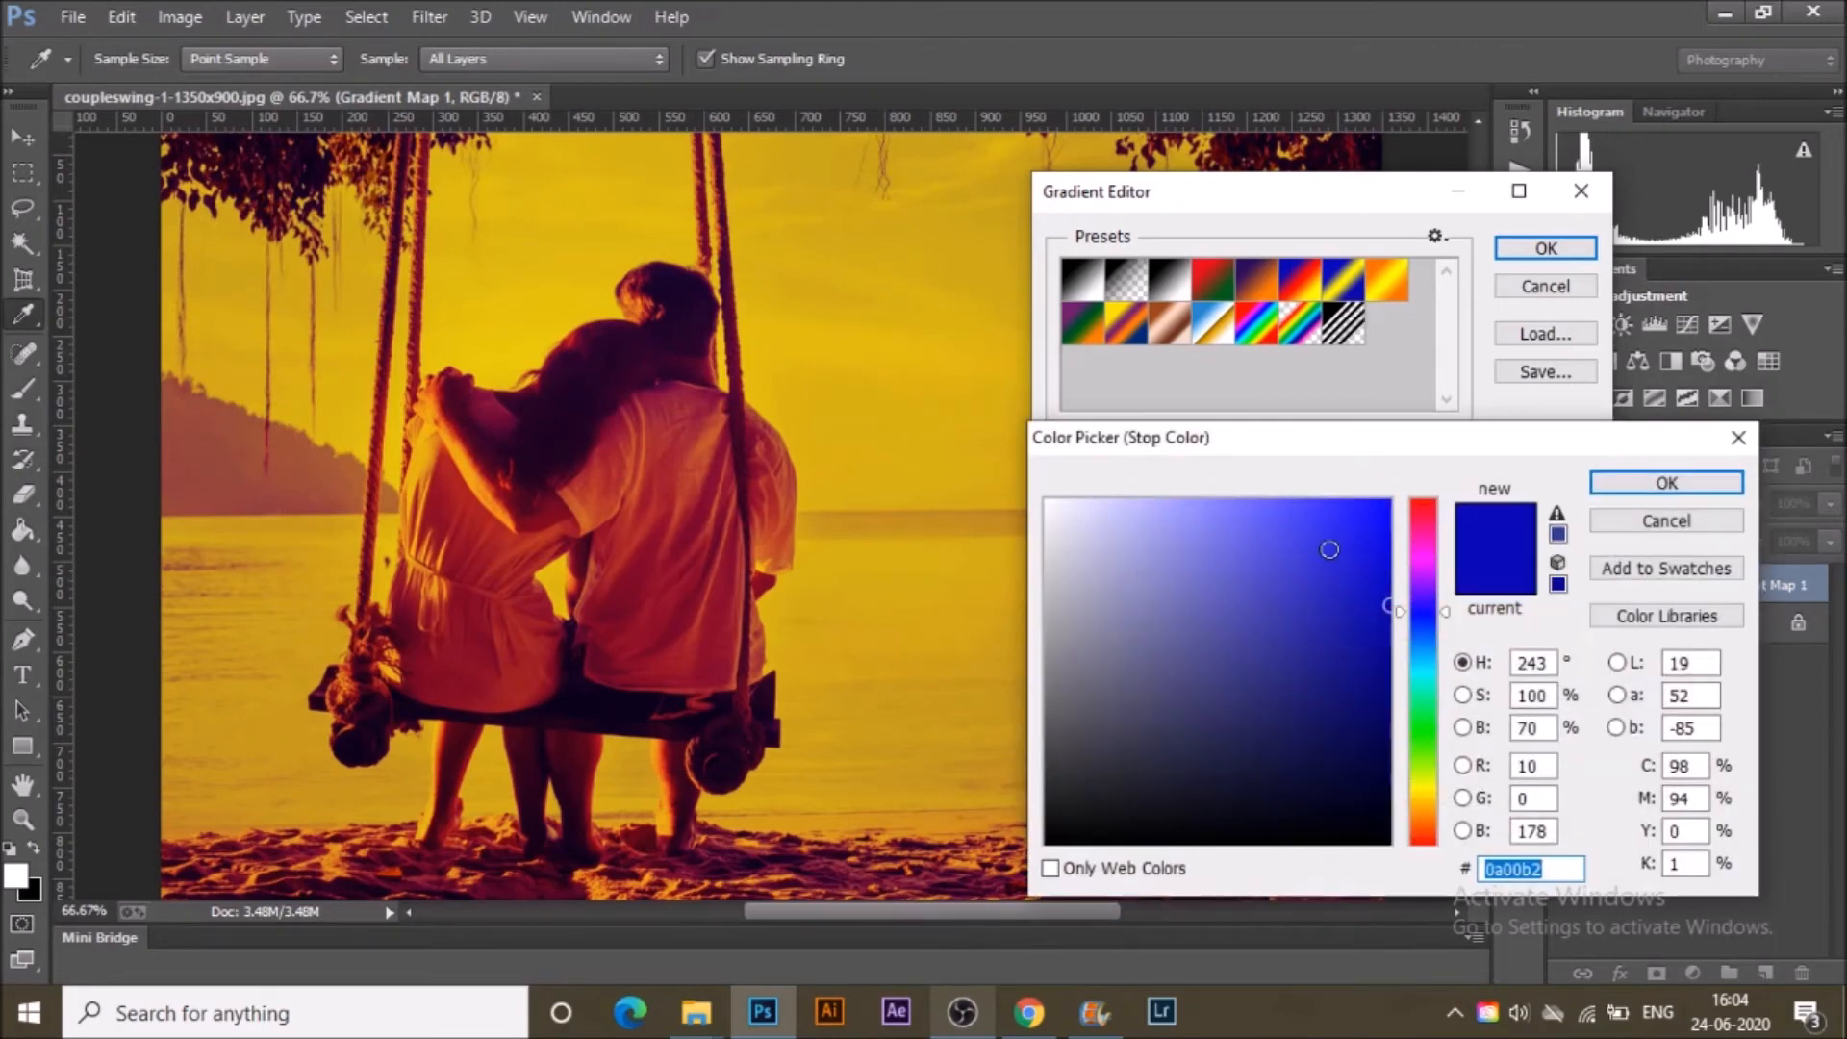
left_click(1254, 537)
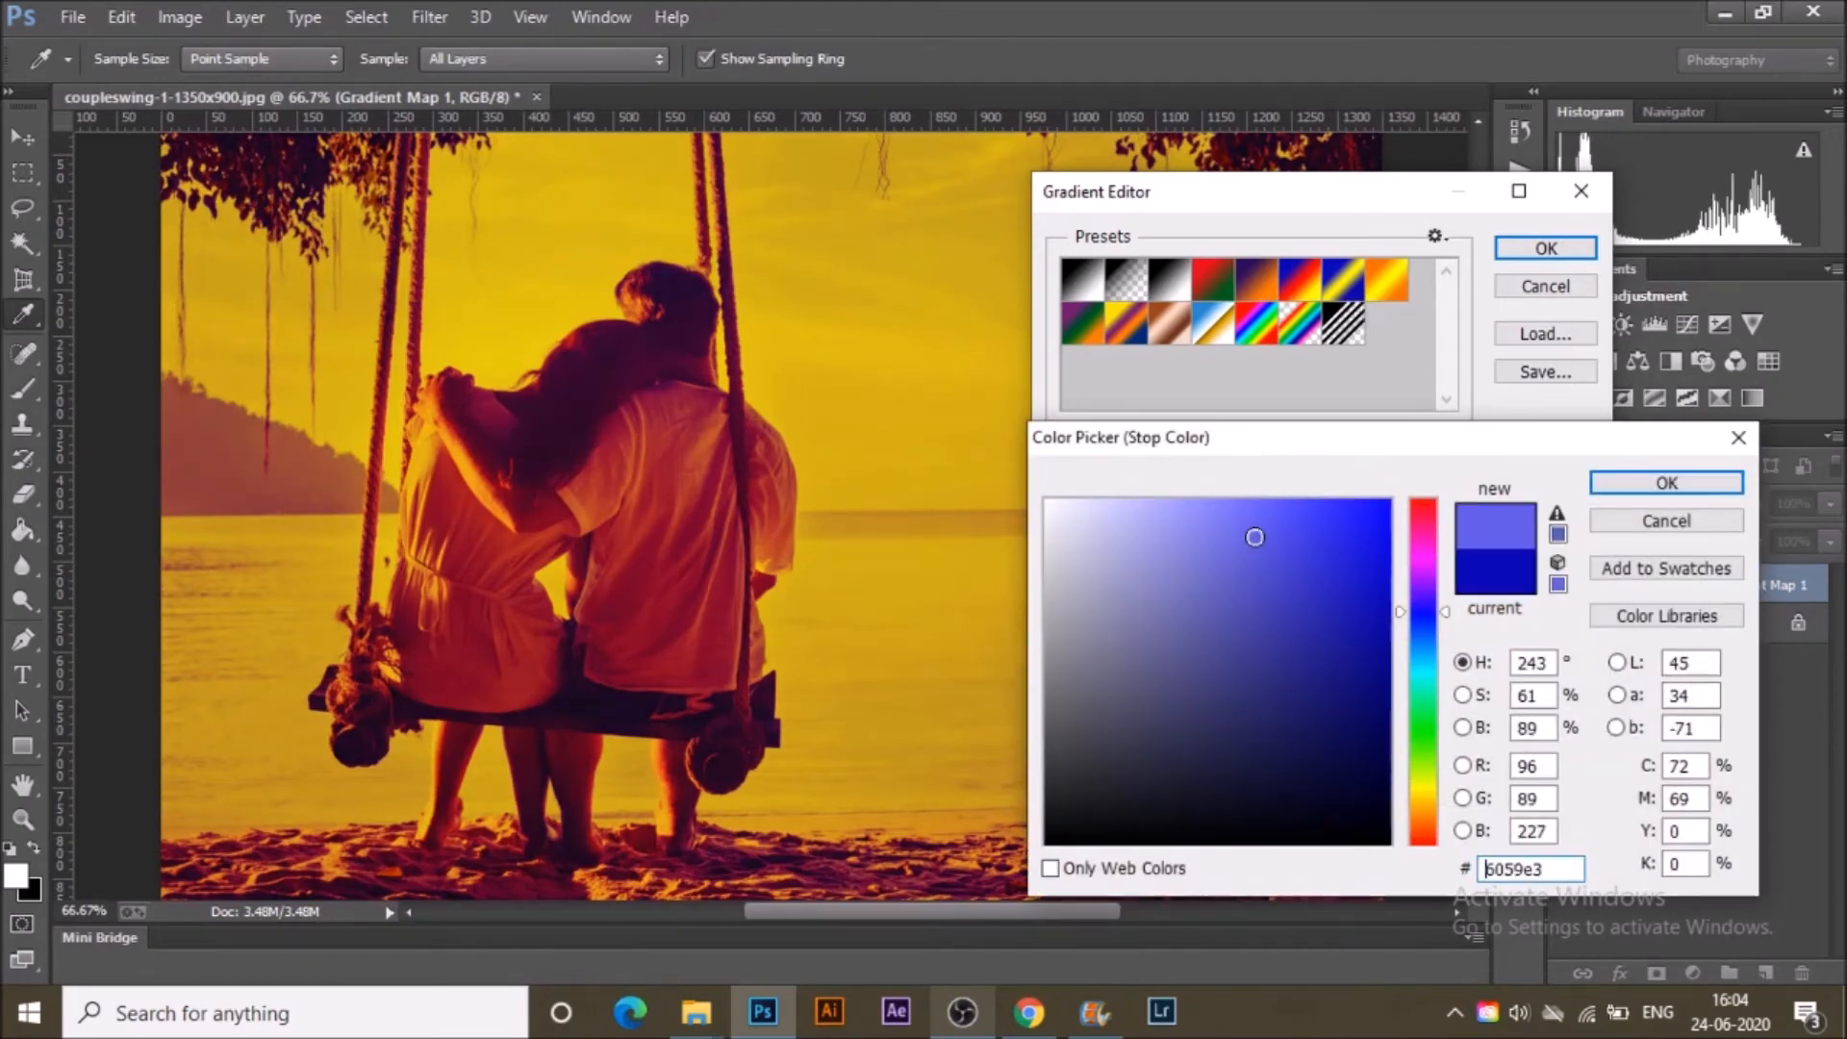
left_click(1367, 793)
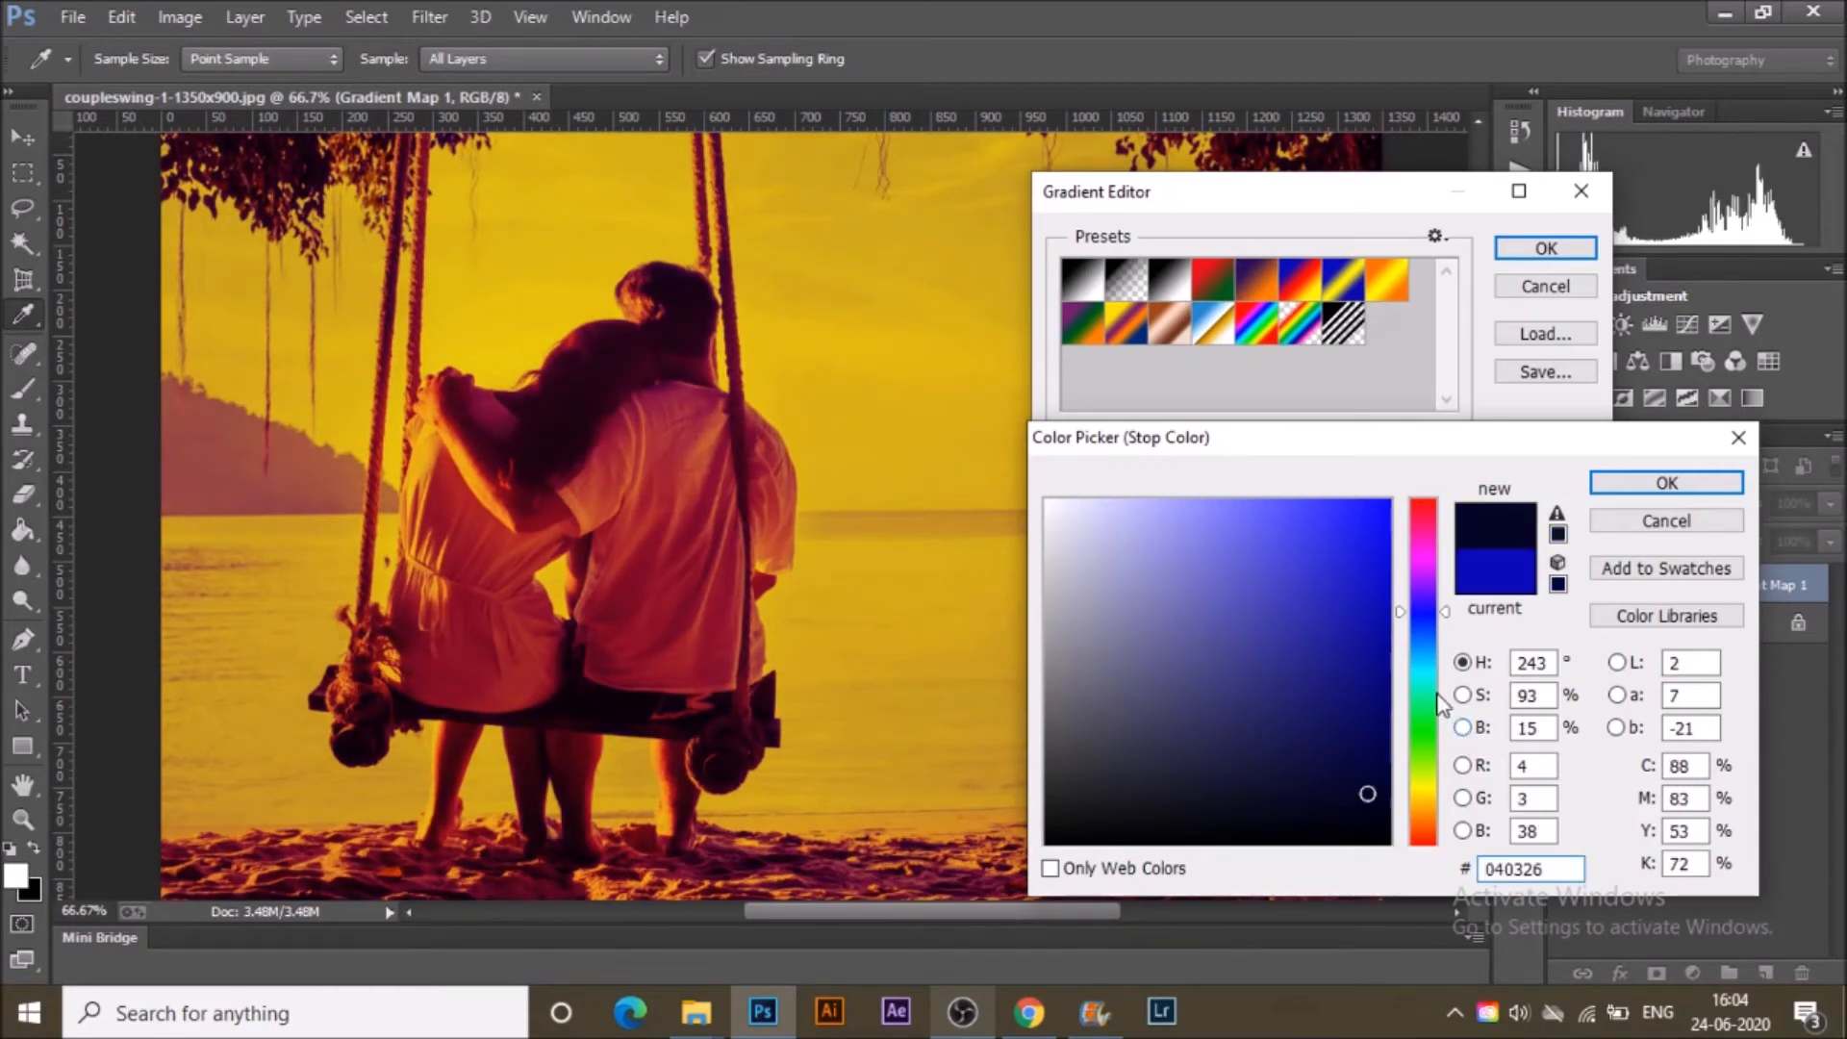
left_click(1431, 734)
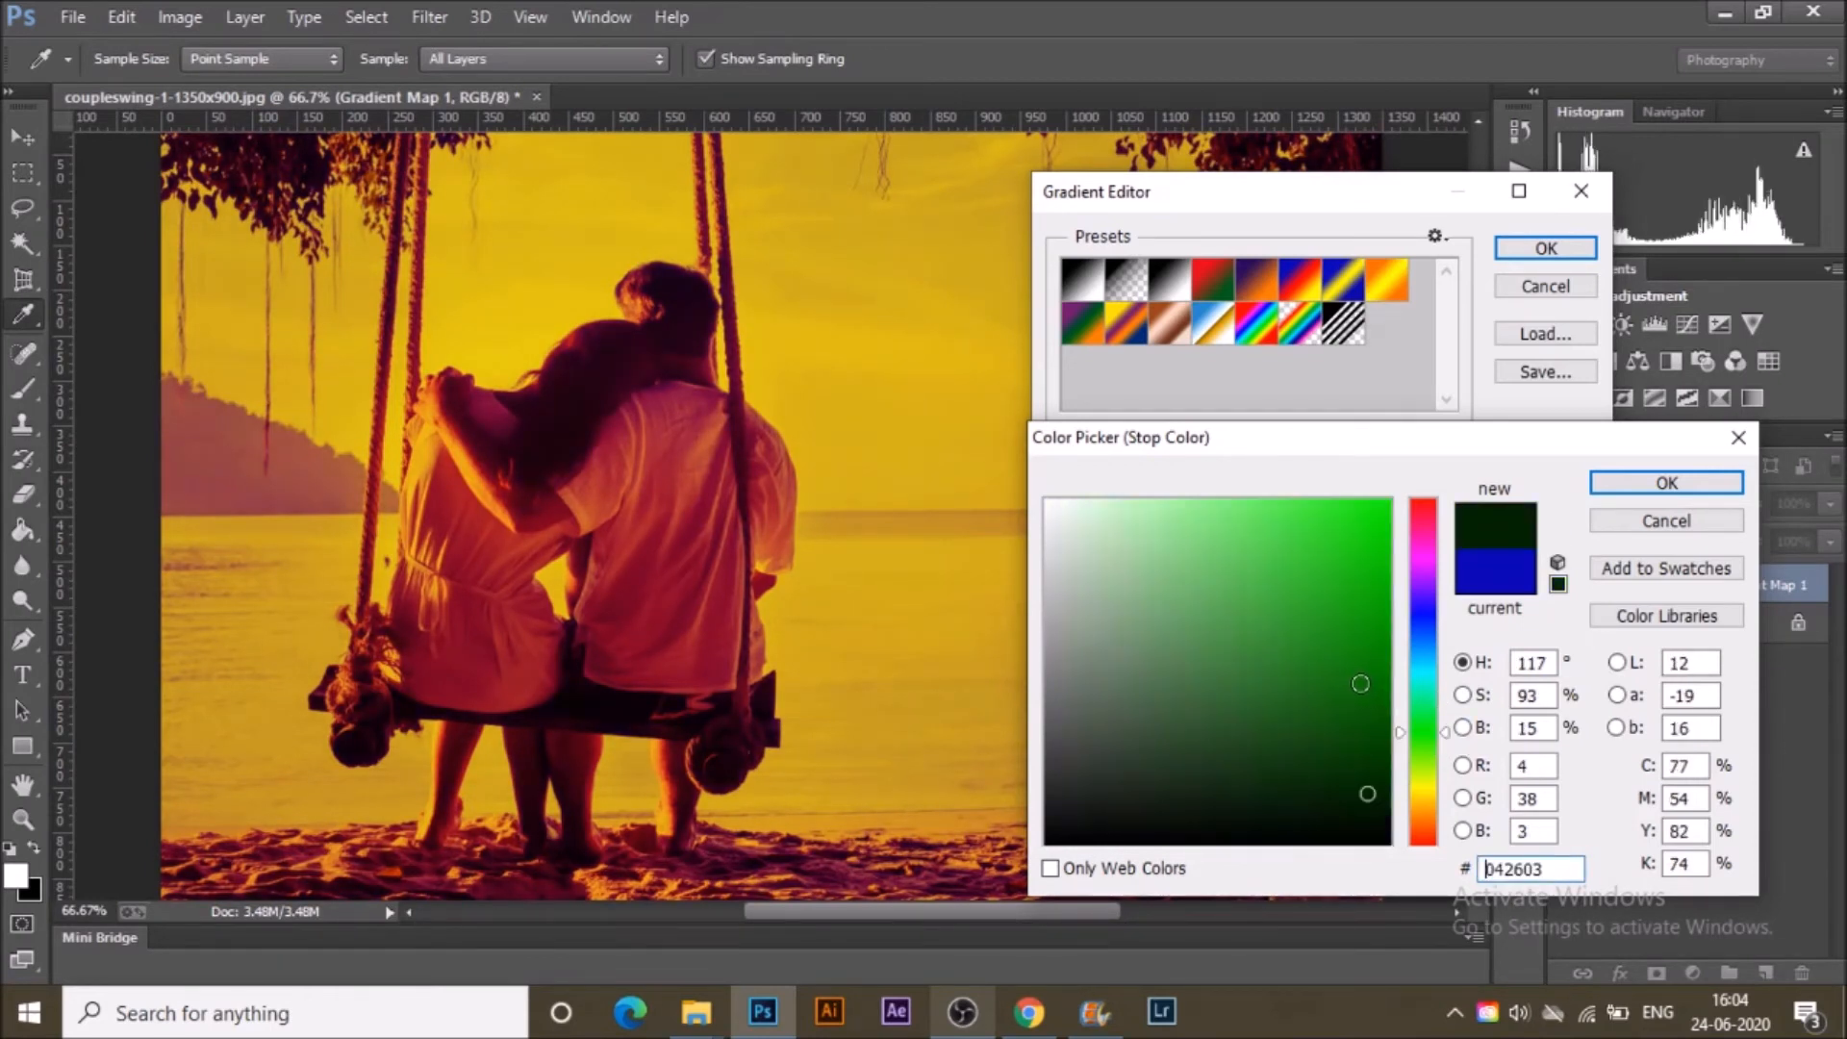
left_click(1431, 822)
left_click(1373, 502)
left_click(1425, 747)
left_click(1425, 666)
left_click(1302, 828)
left_click(1620, 485)
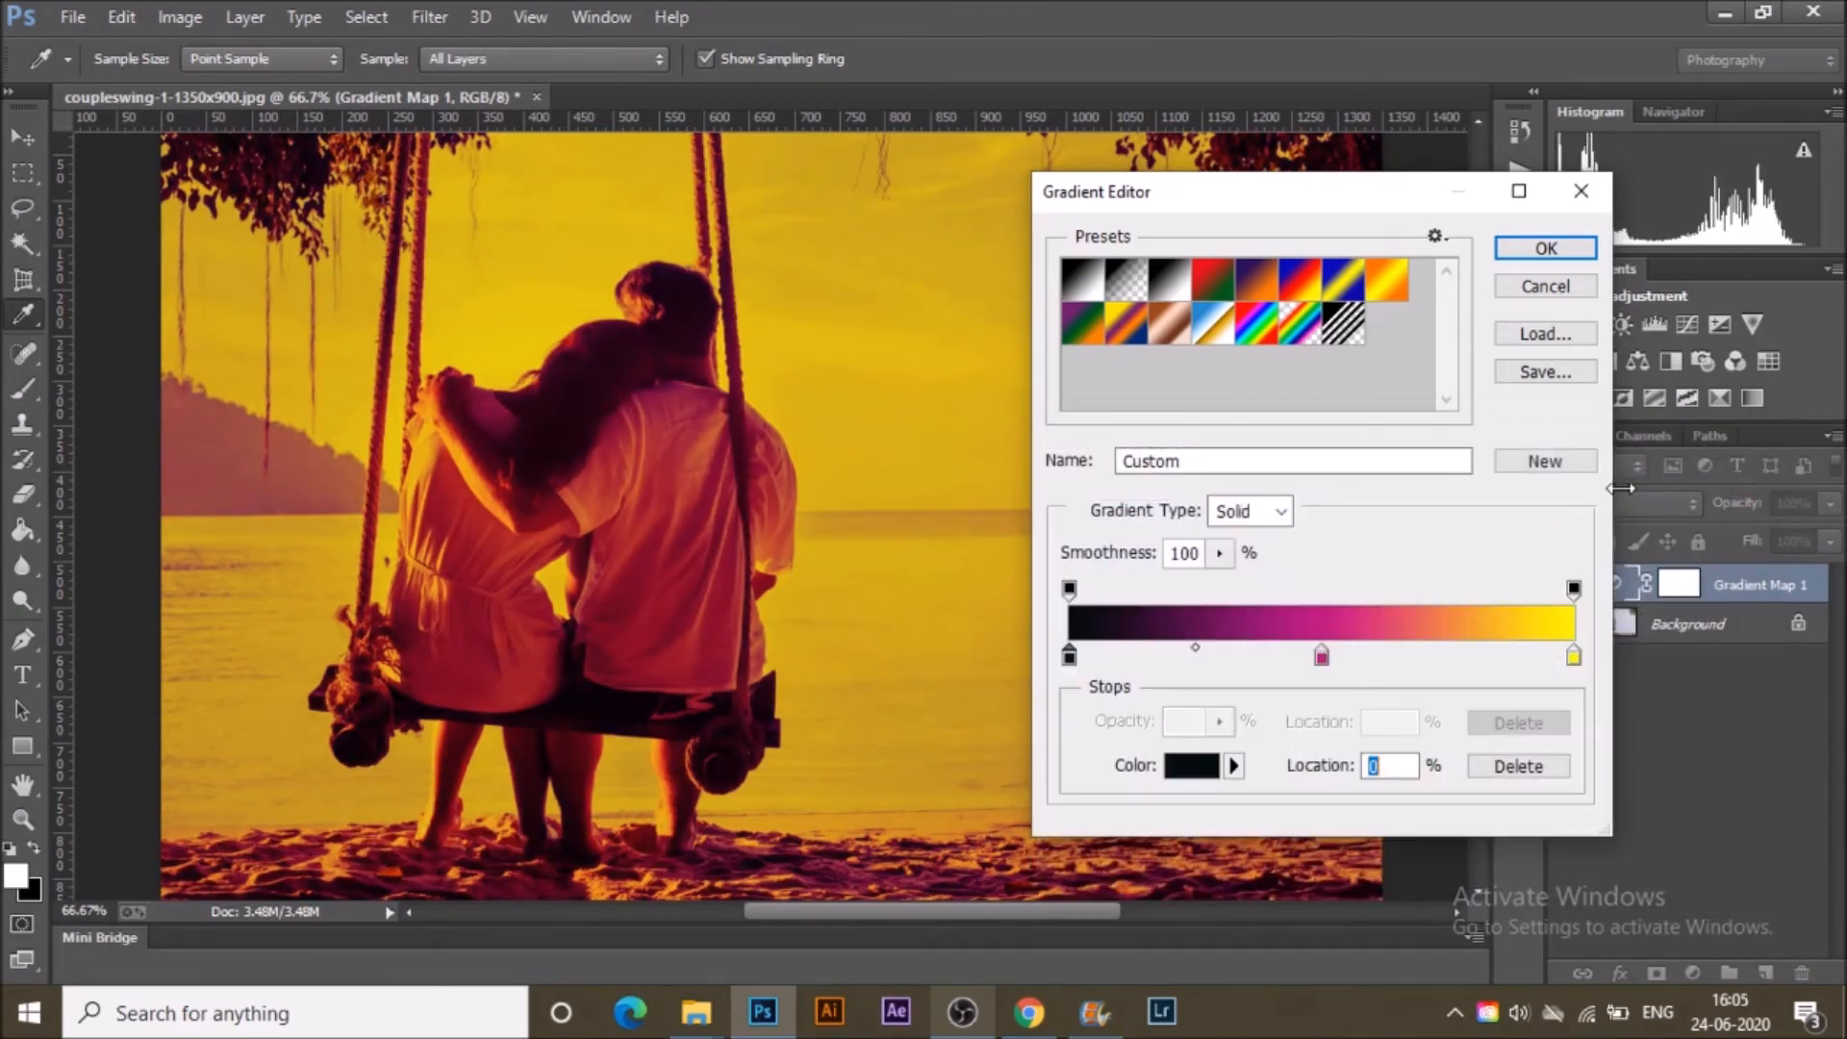
Recolour the gradient's end stop at 100% to light blue #aceaf9.
double_click(1573, 658)
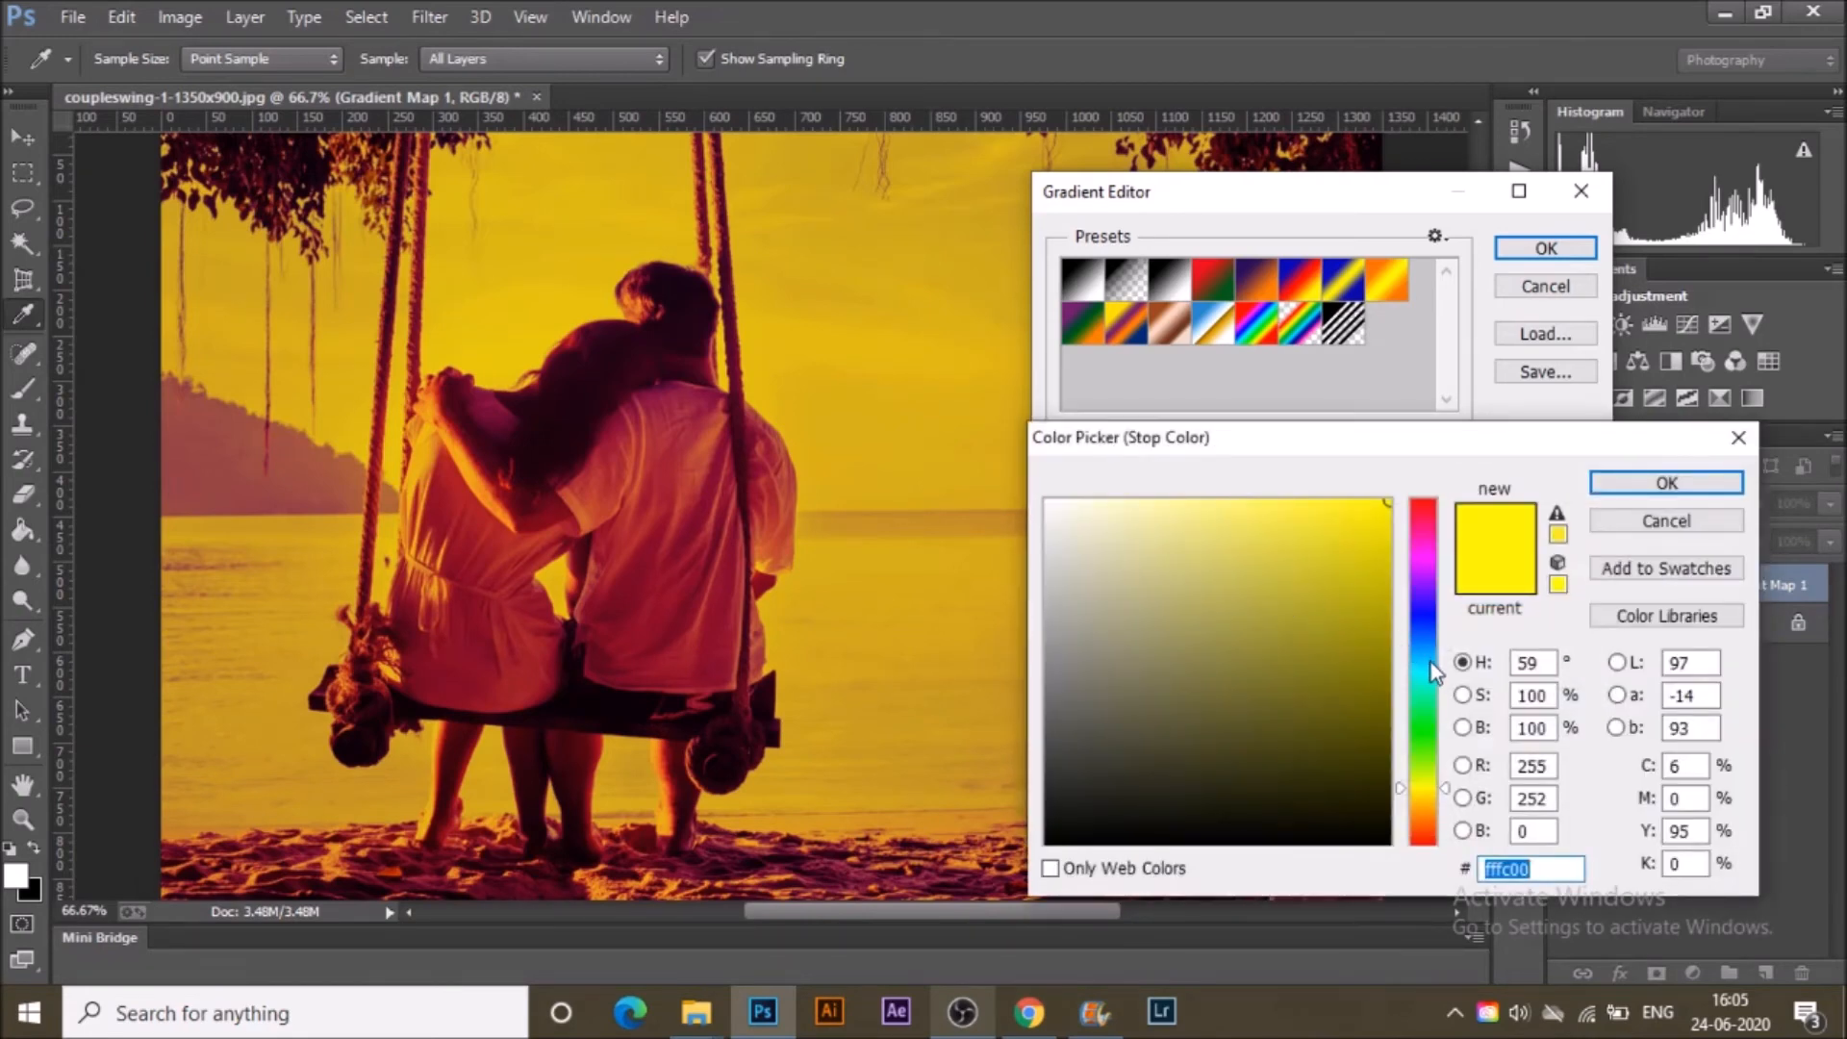
left_click(1430, 662)
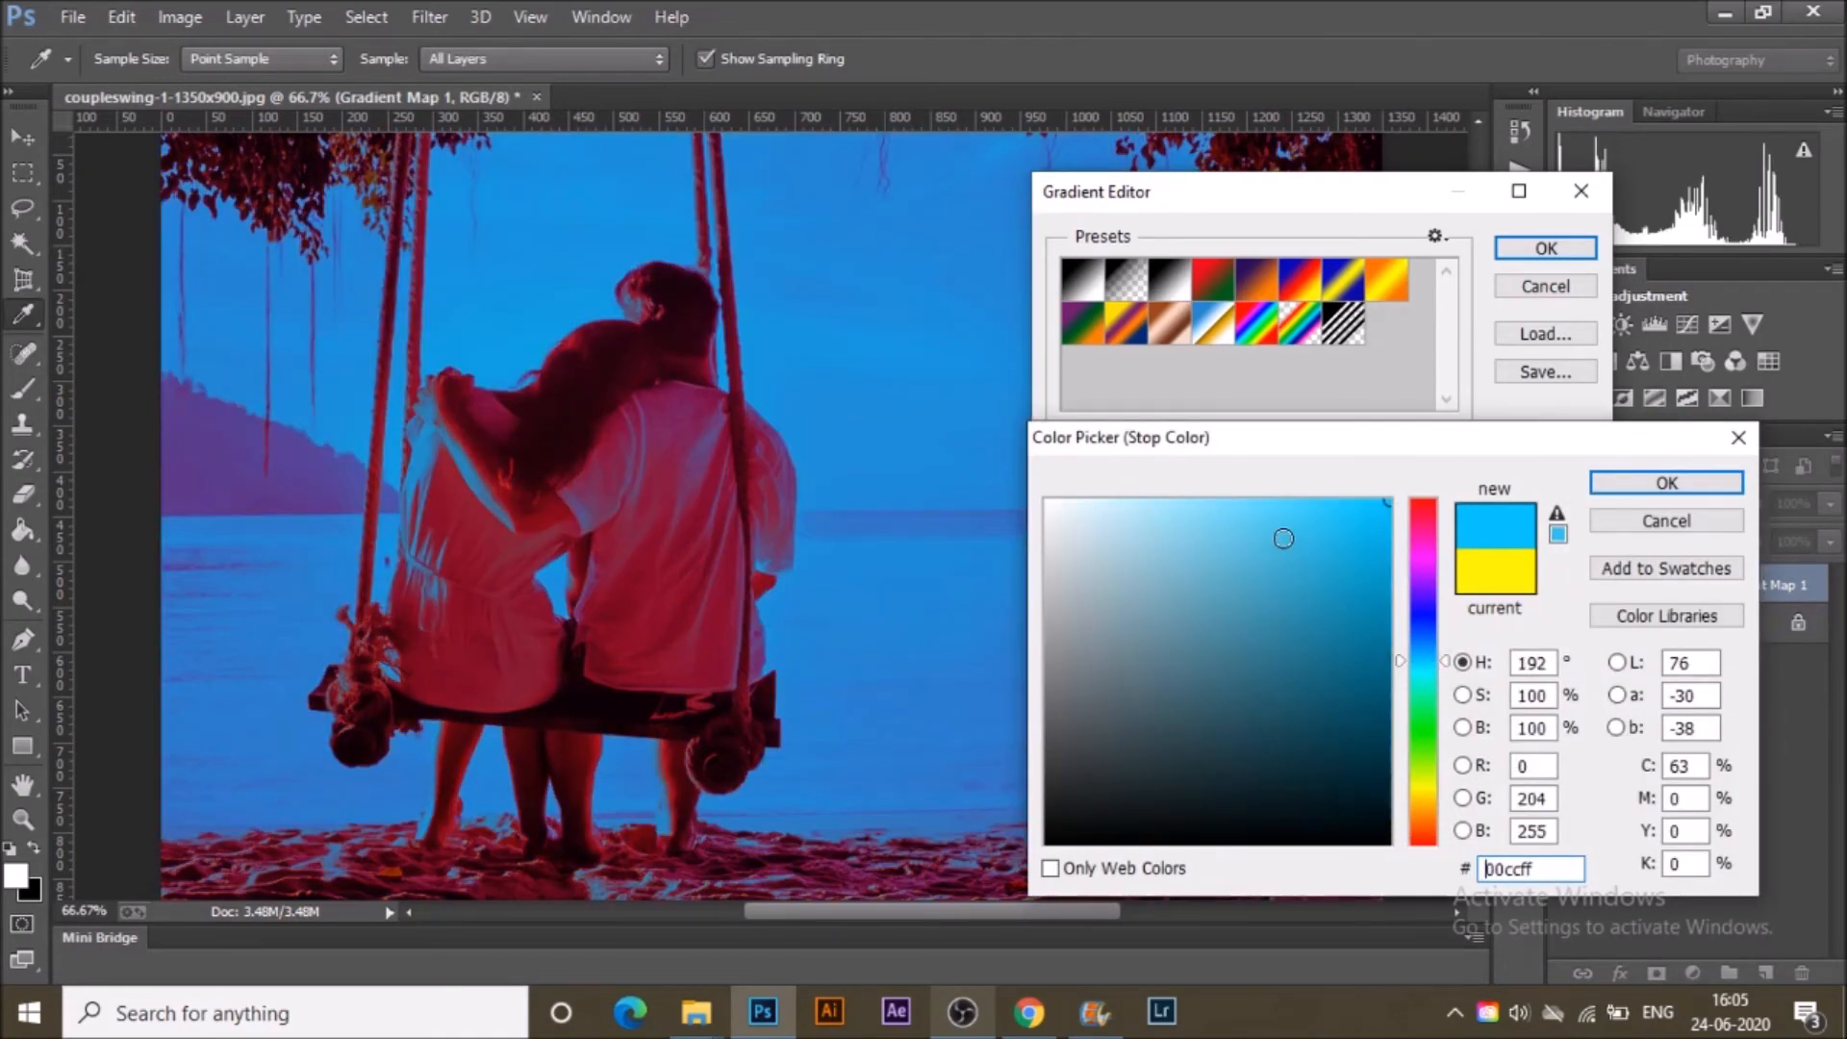
left_click(1196, 519)
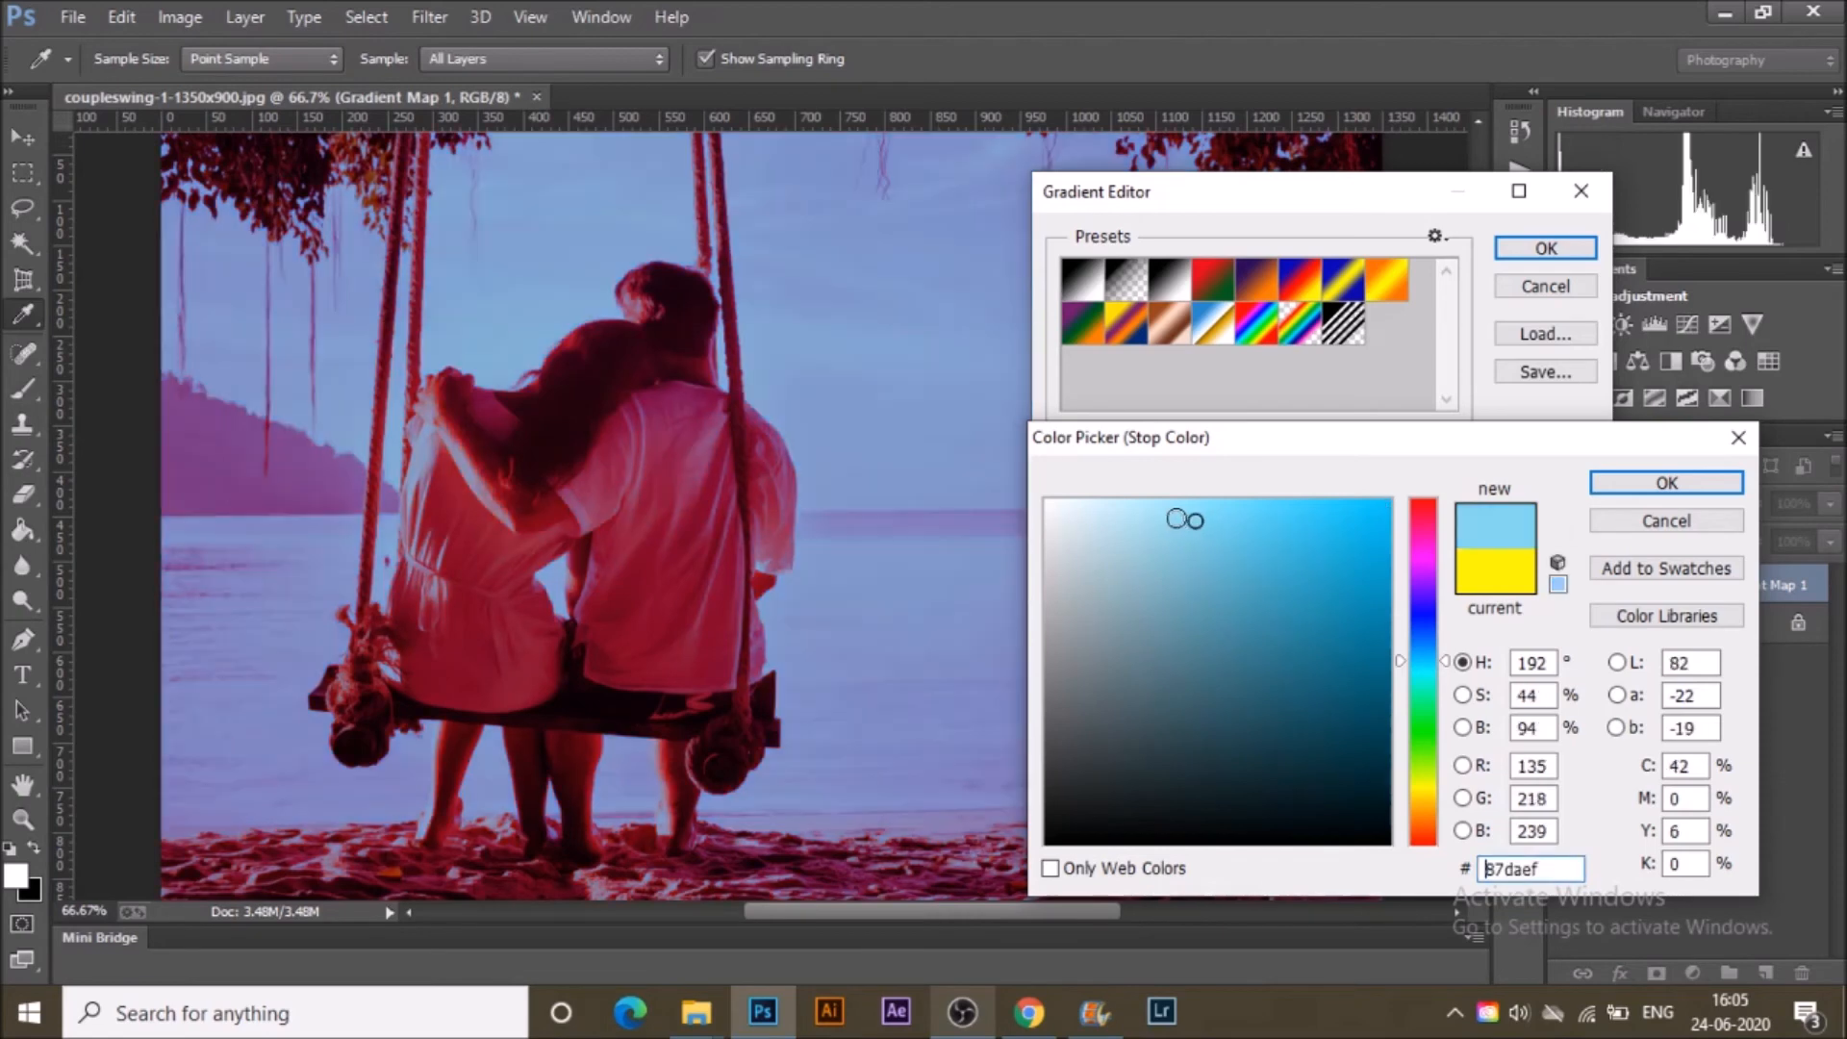
left_click(1152, 507)
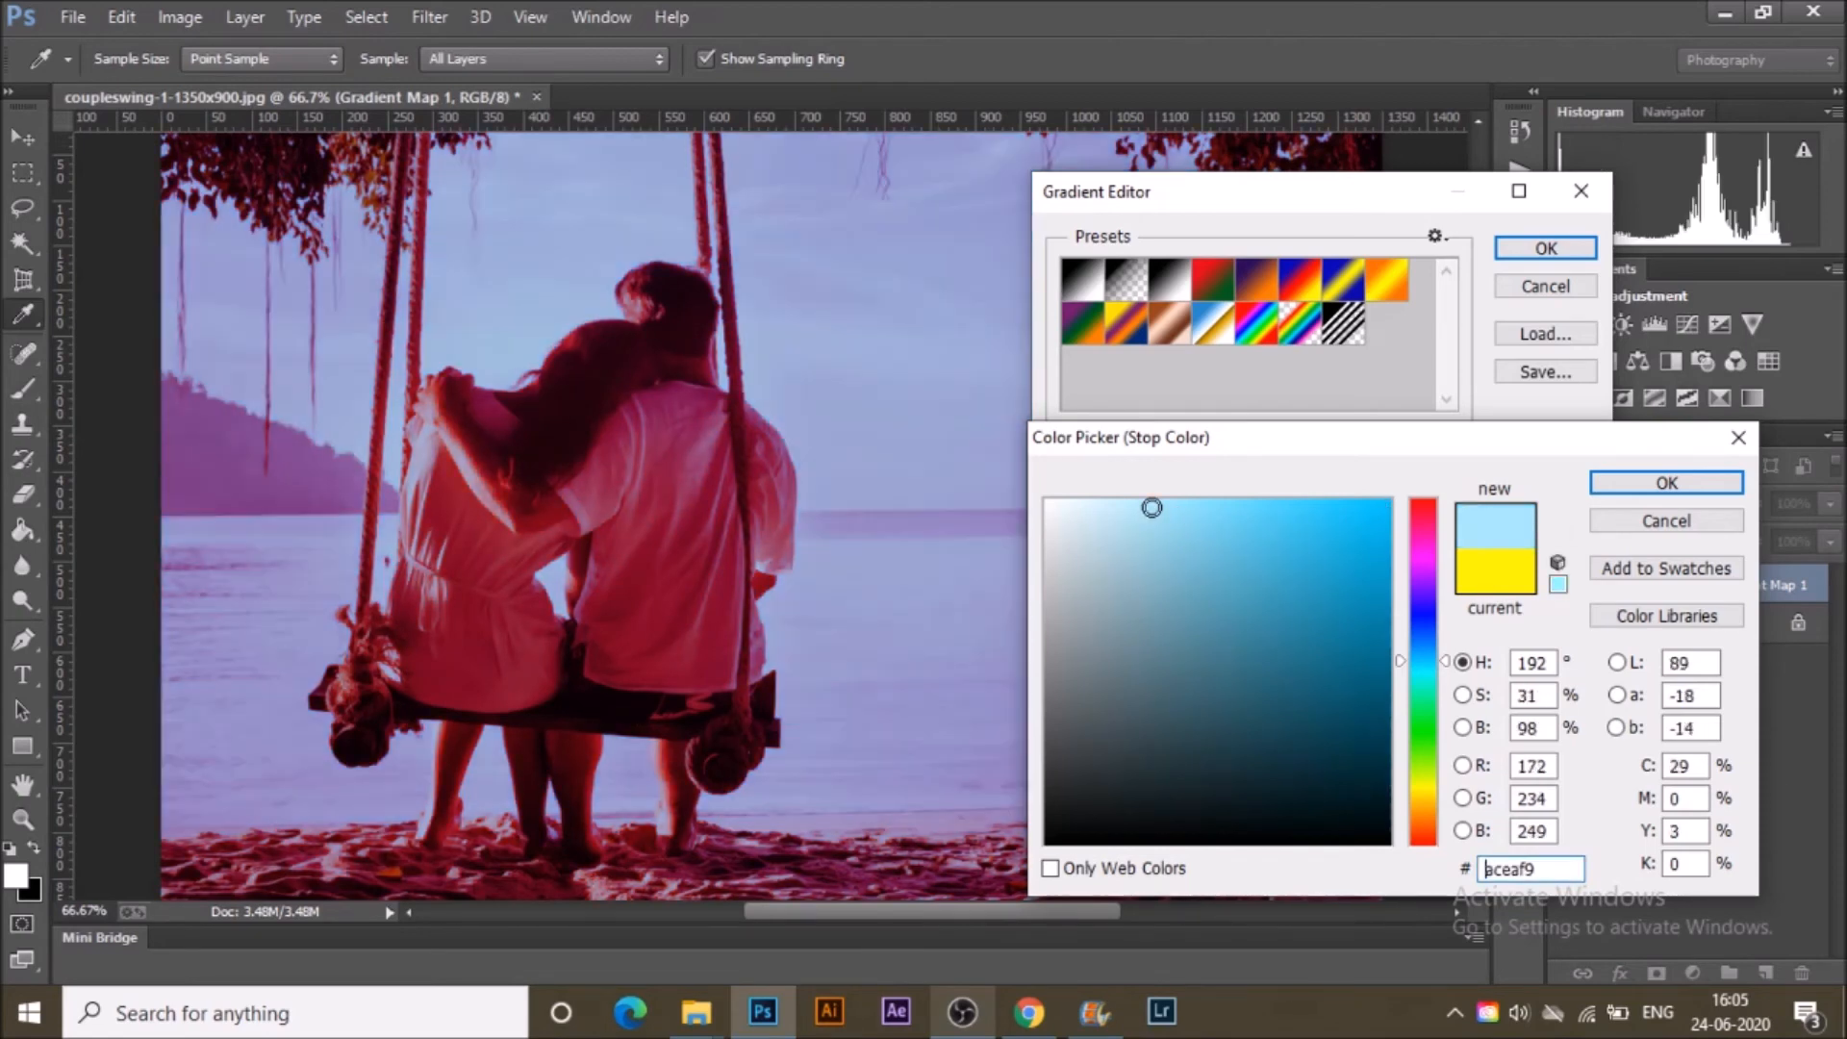
left_click(1611, 486)
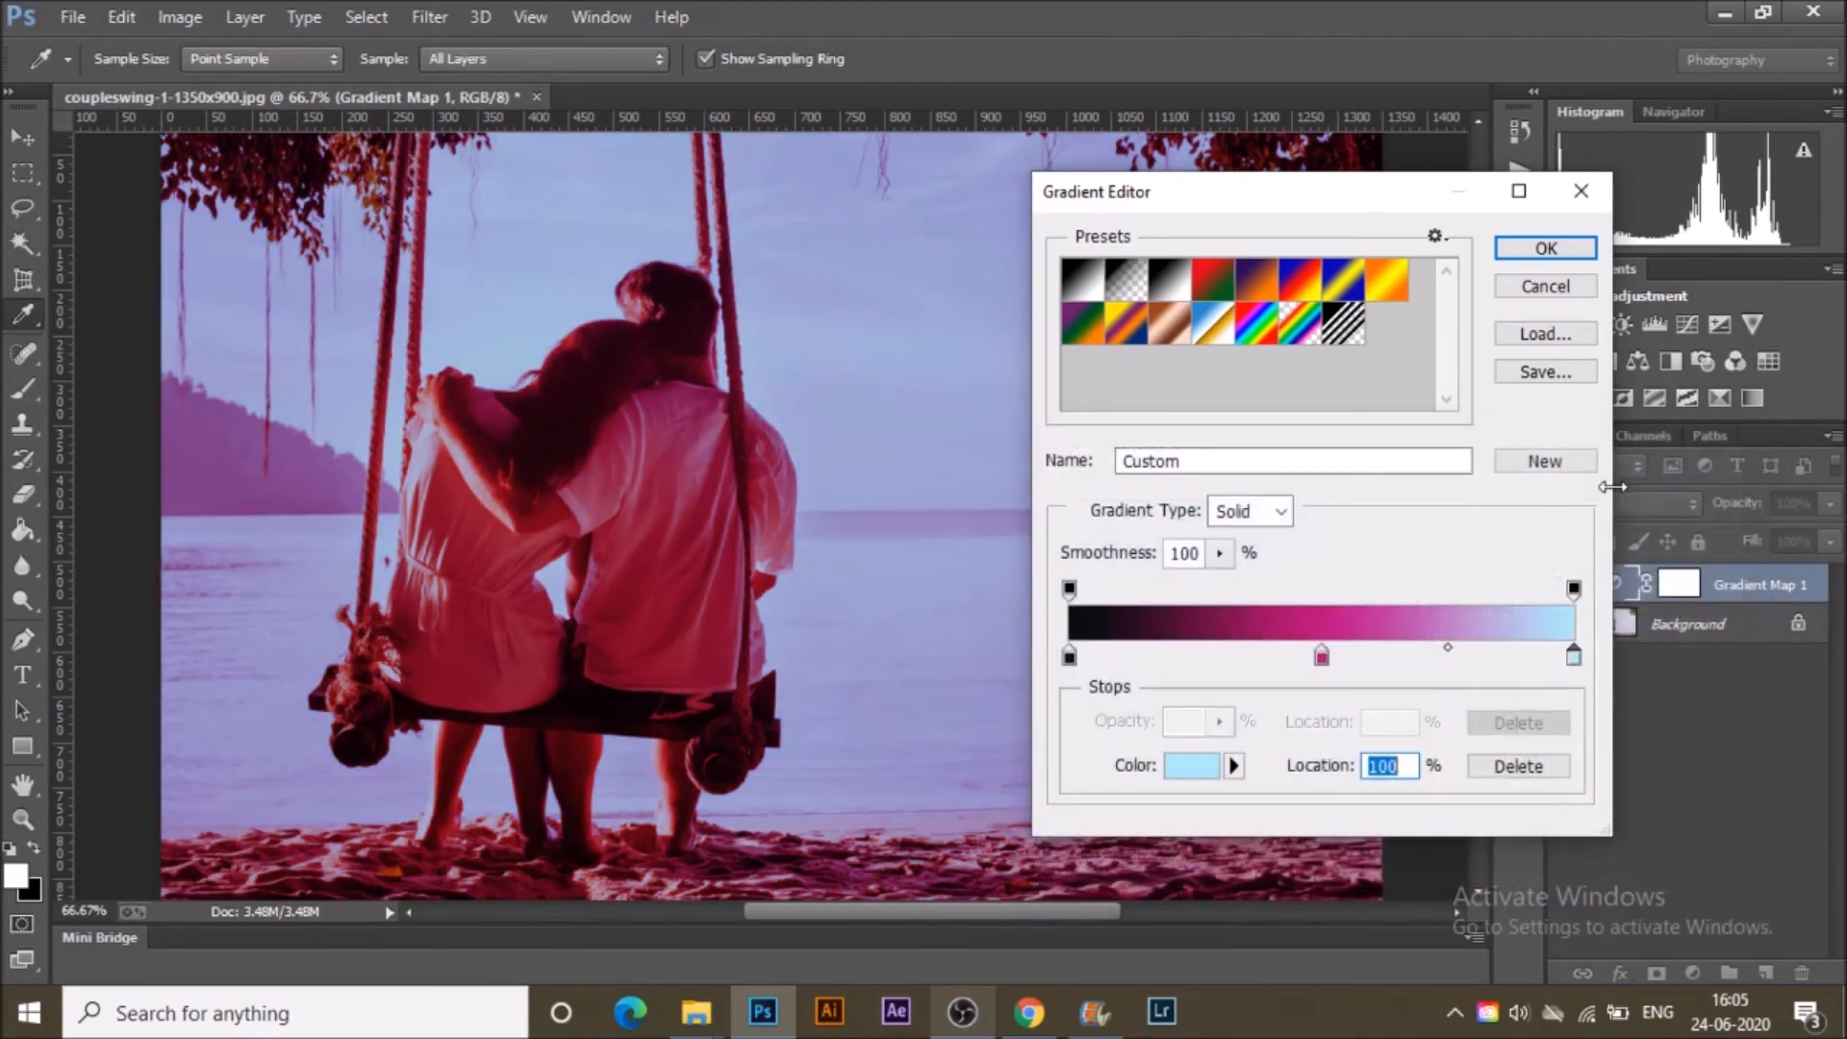
Apply the edited gradient, collapse its properties, and hide and reshow the Gradient Map 1 layer to compare with the original photo.
left_click(1546, 249)
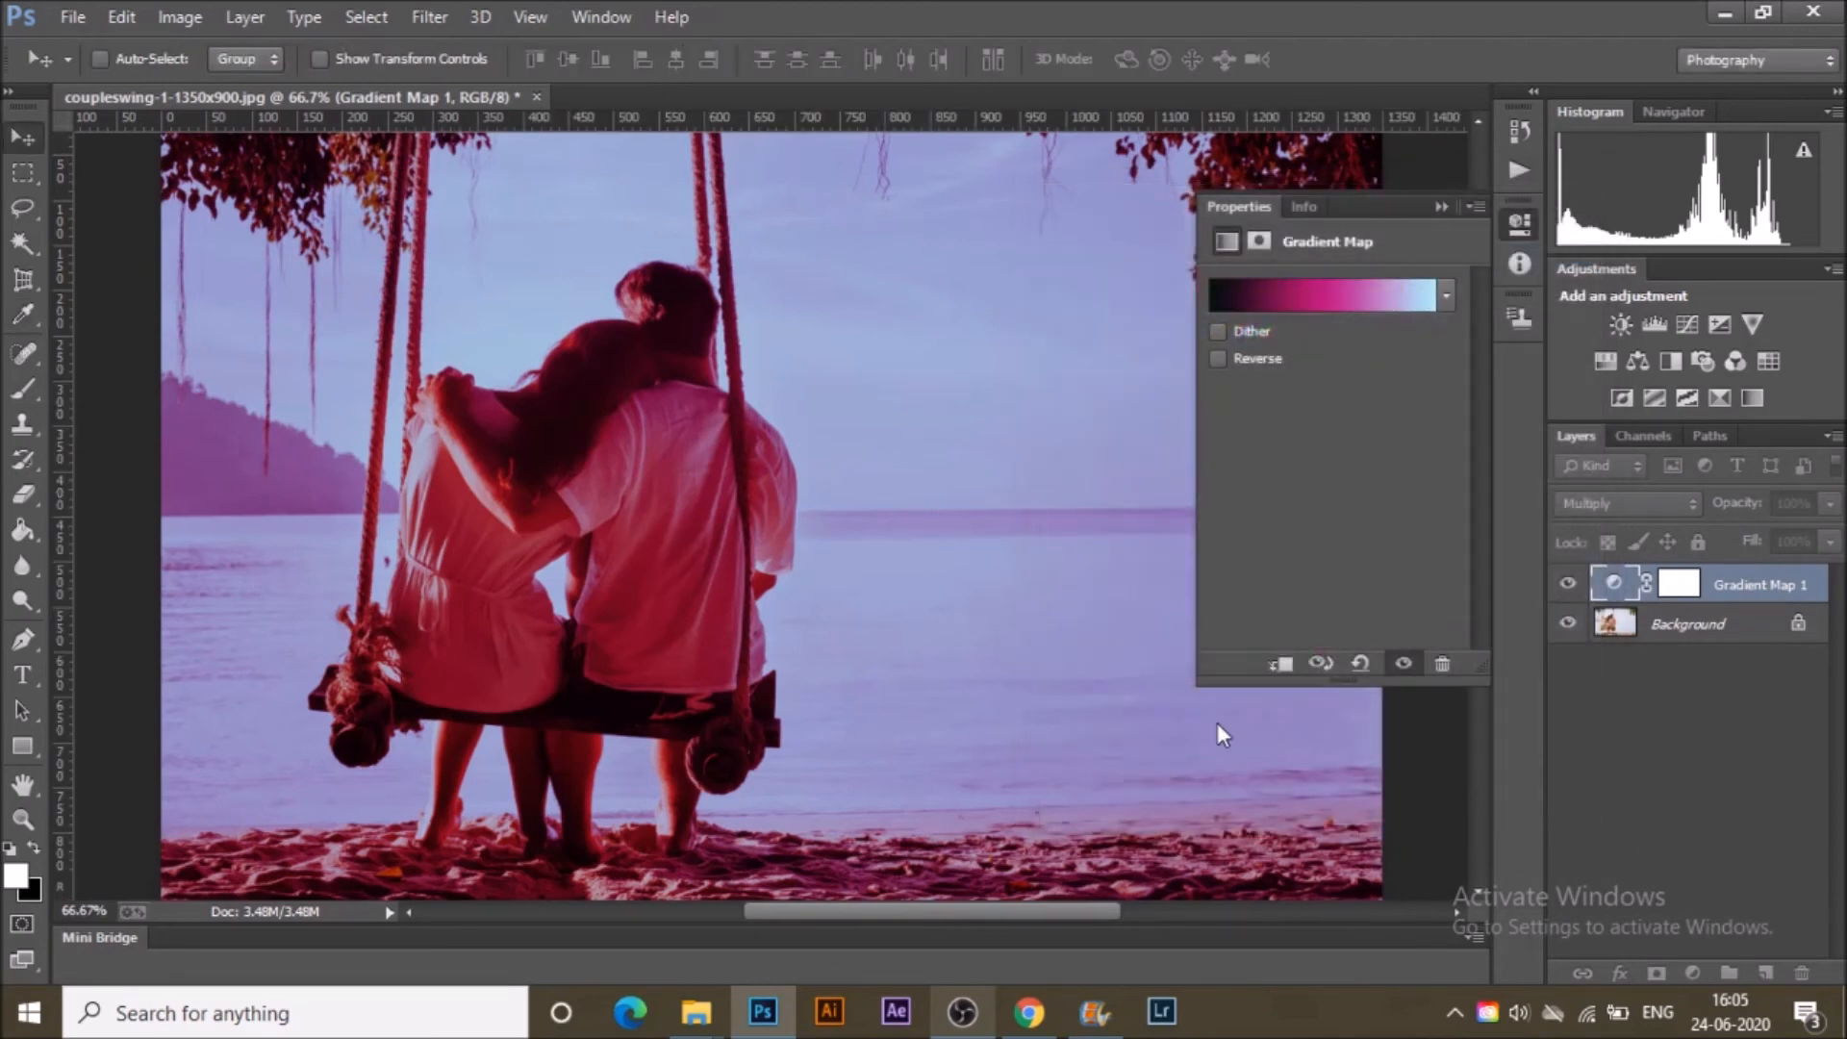
left_click(1441, 206)
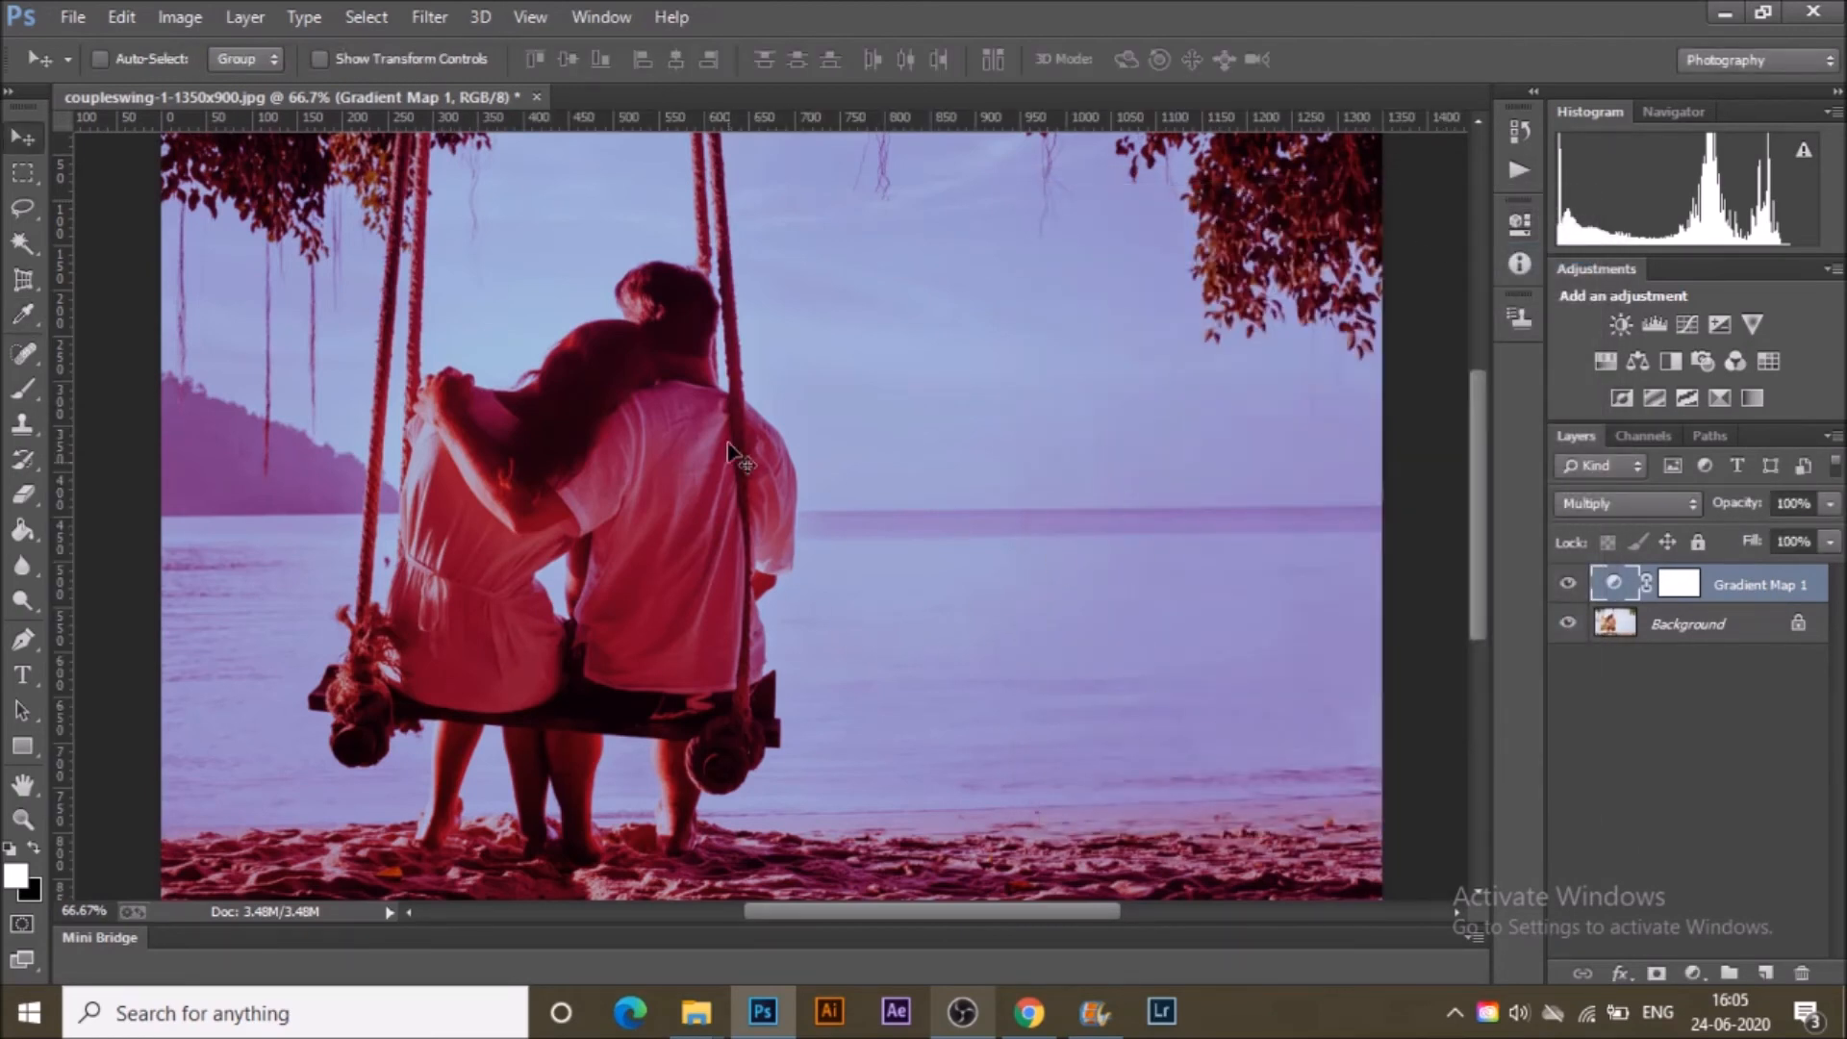
left_click(1568, 583)
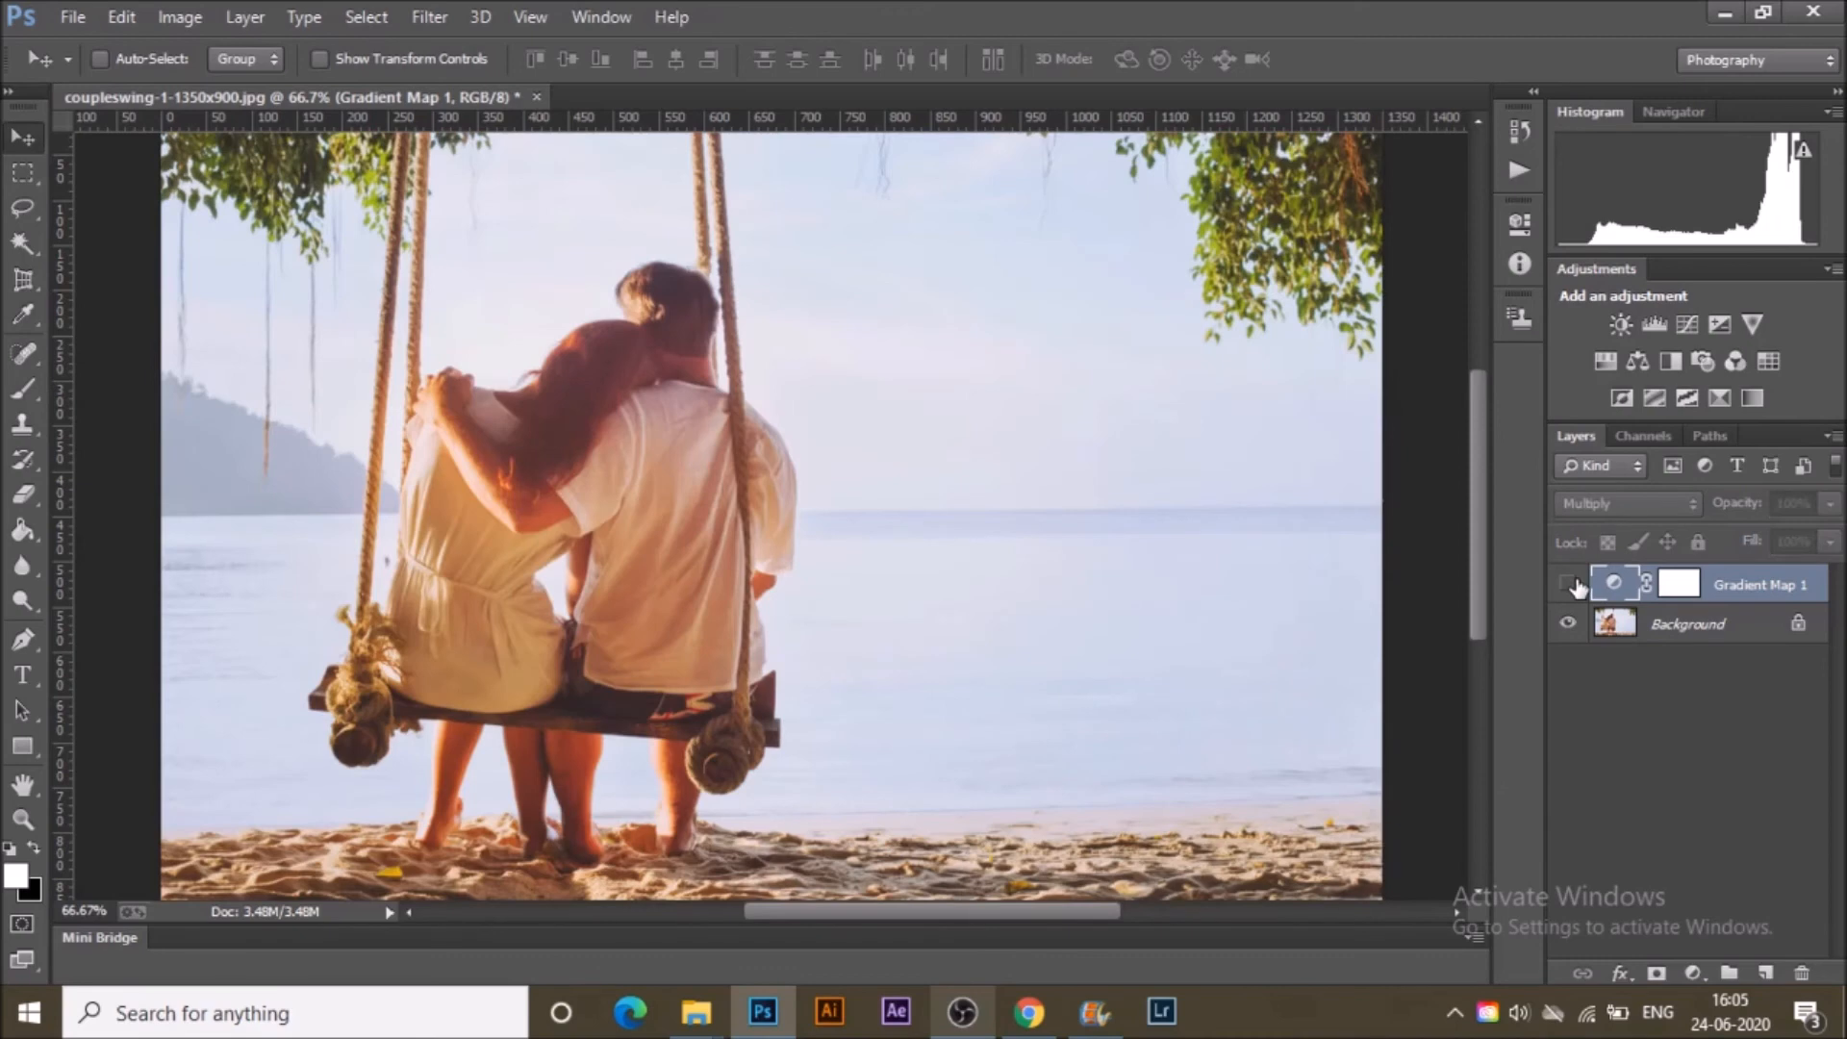
left_click(1569, 583)
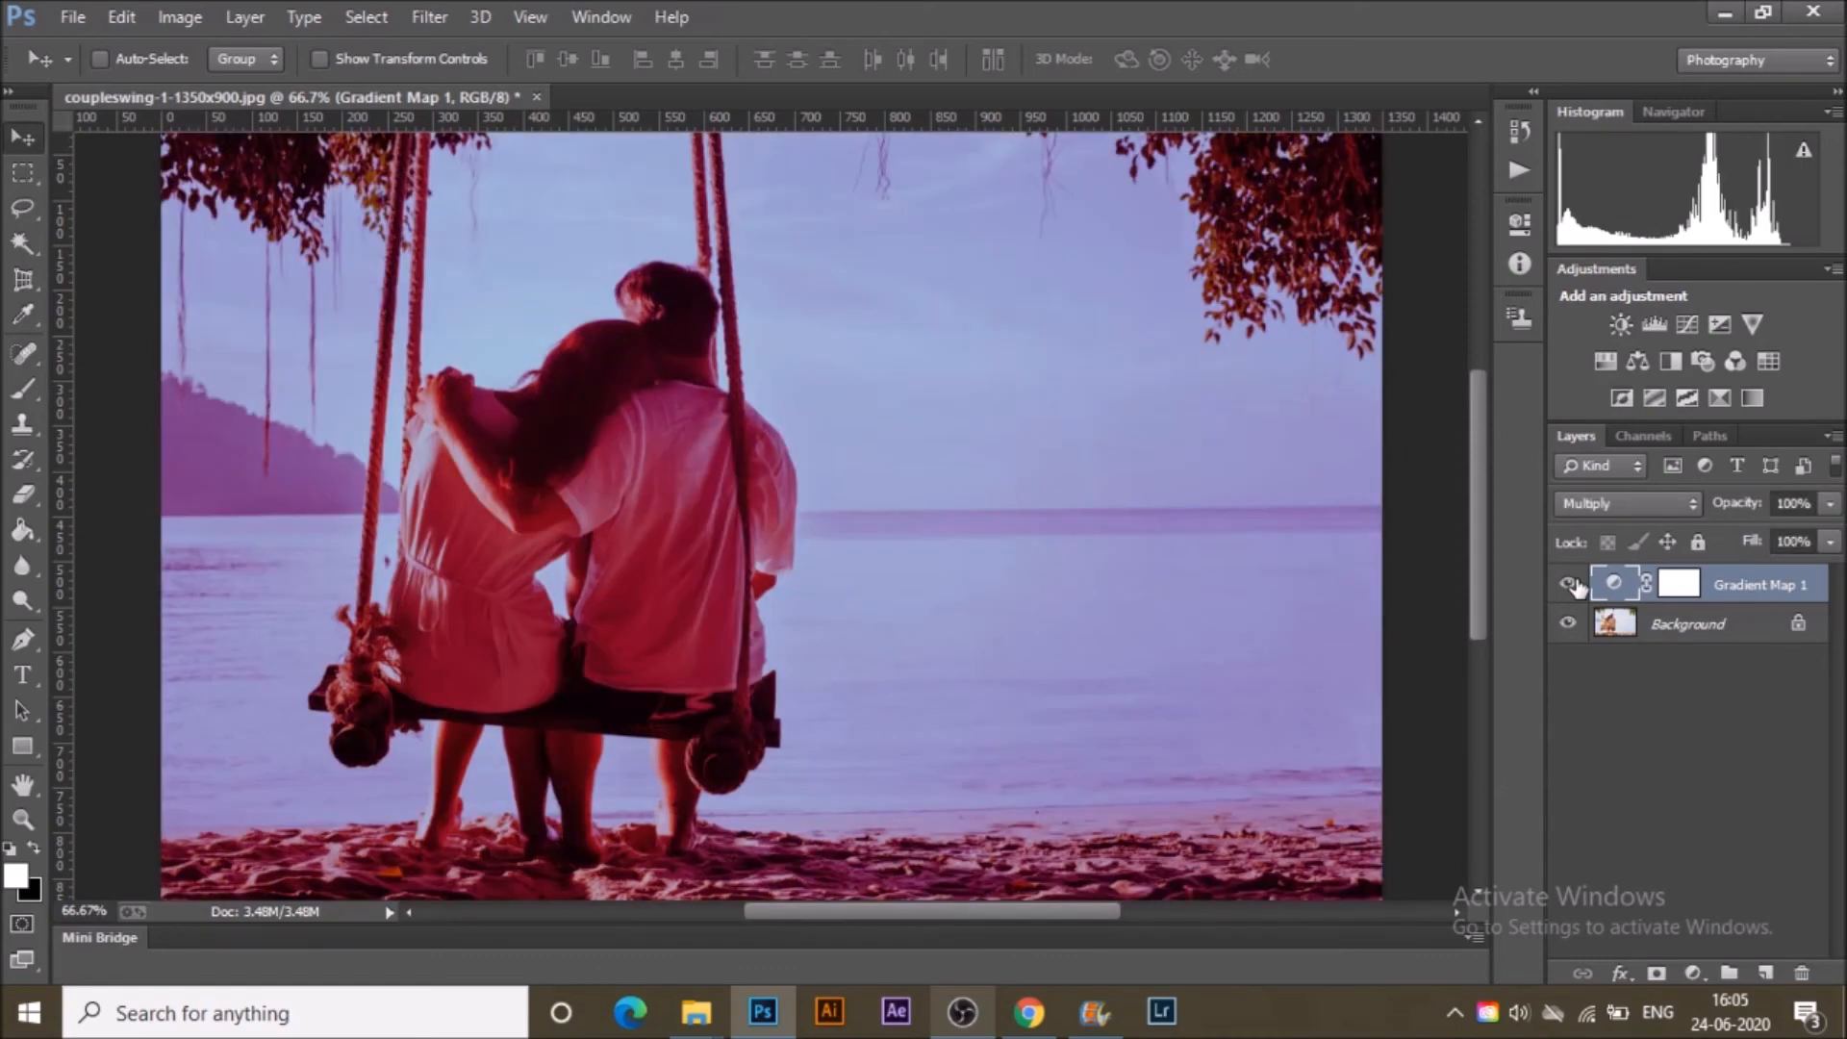